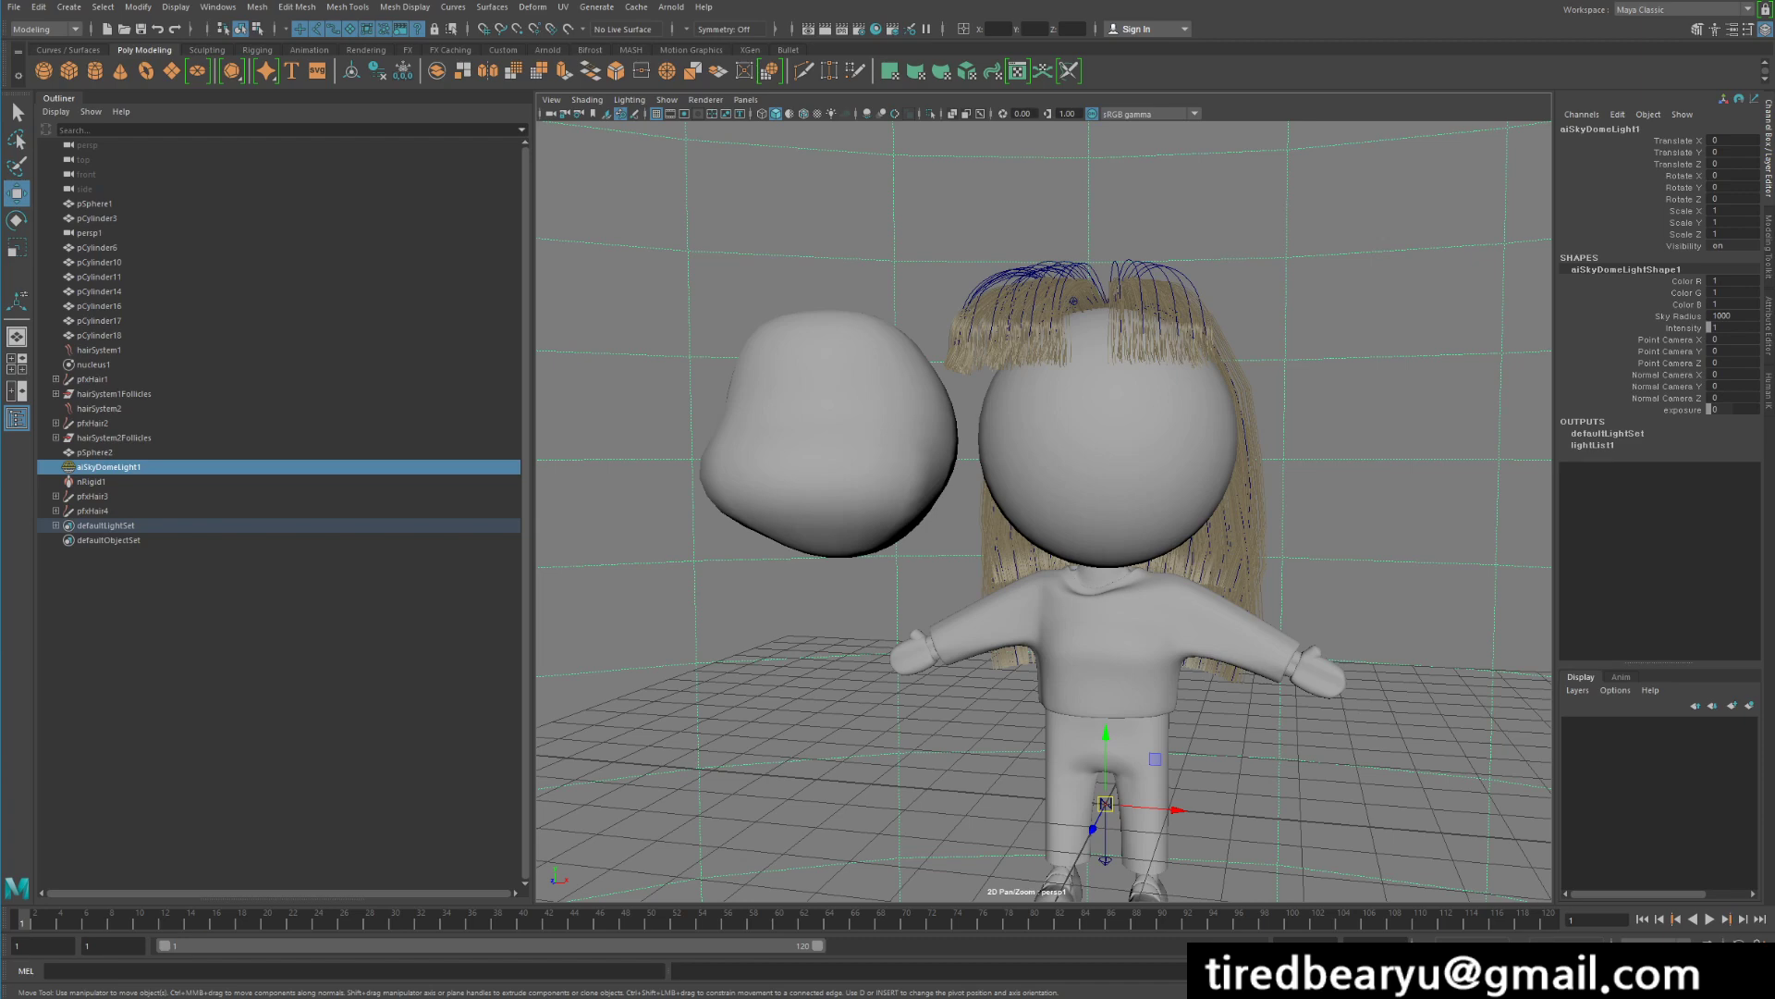
Examine the round head sphere and the misshapen sphere beside it from the front and the side
{"action": "left_click_drag", "start_coordinate": [998, 518], "coordinate": [943, 495], "text": "alt"}
{"action": "left_click", "coordinate": [1073, 462]}
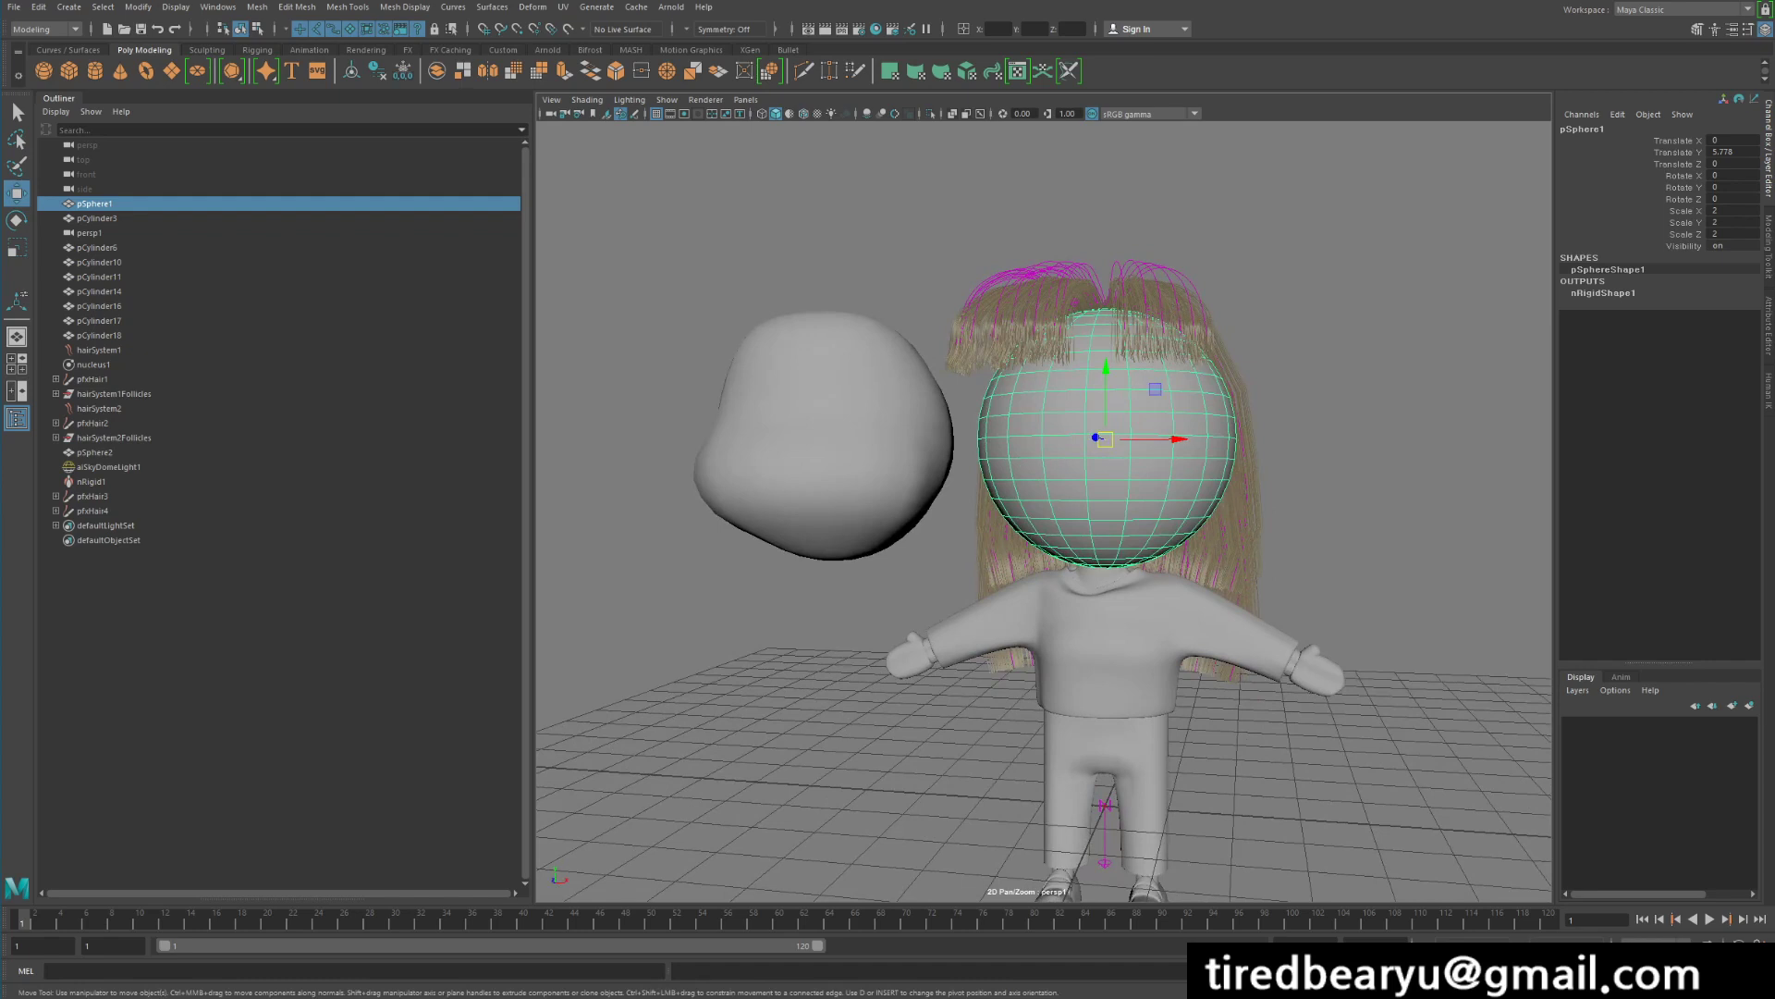
{"action": "left_click", "coordinate": [850, 435]}
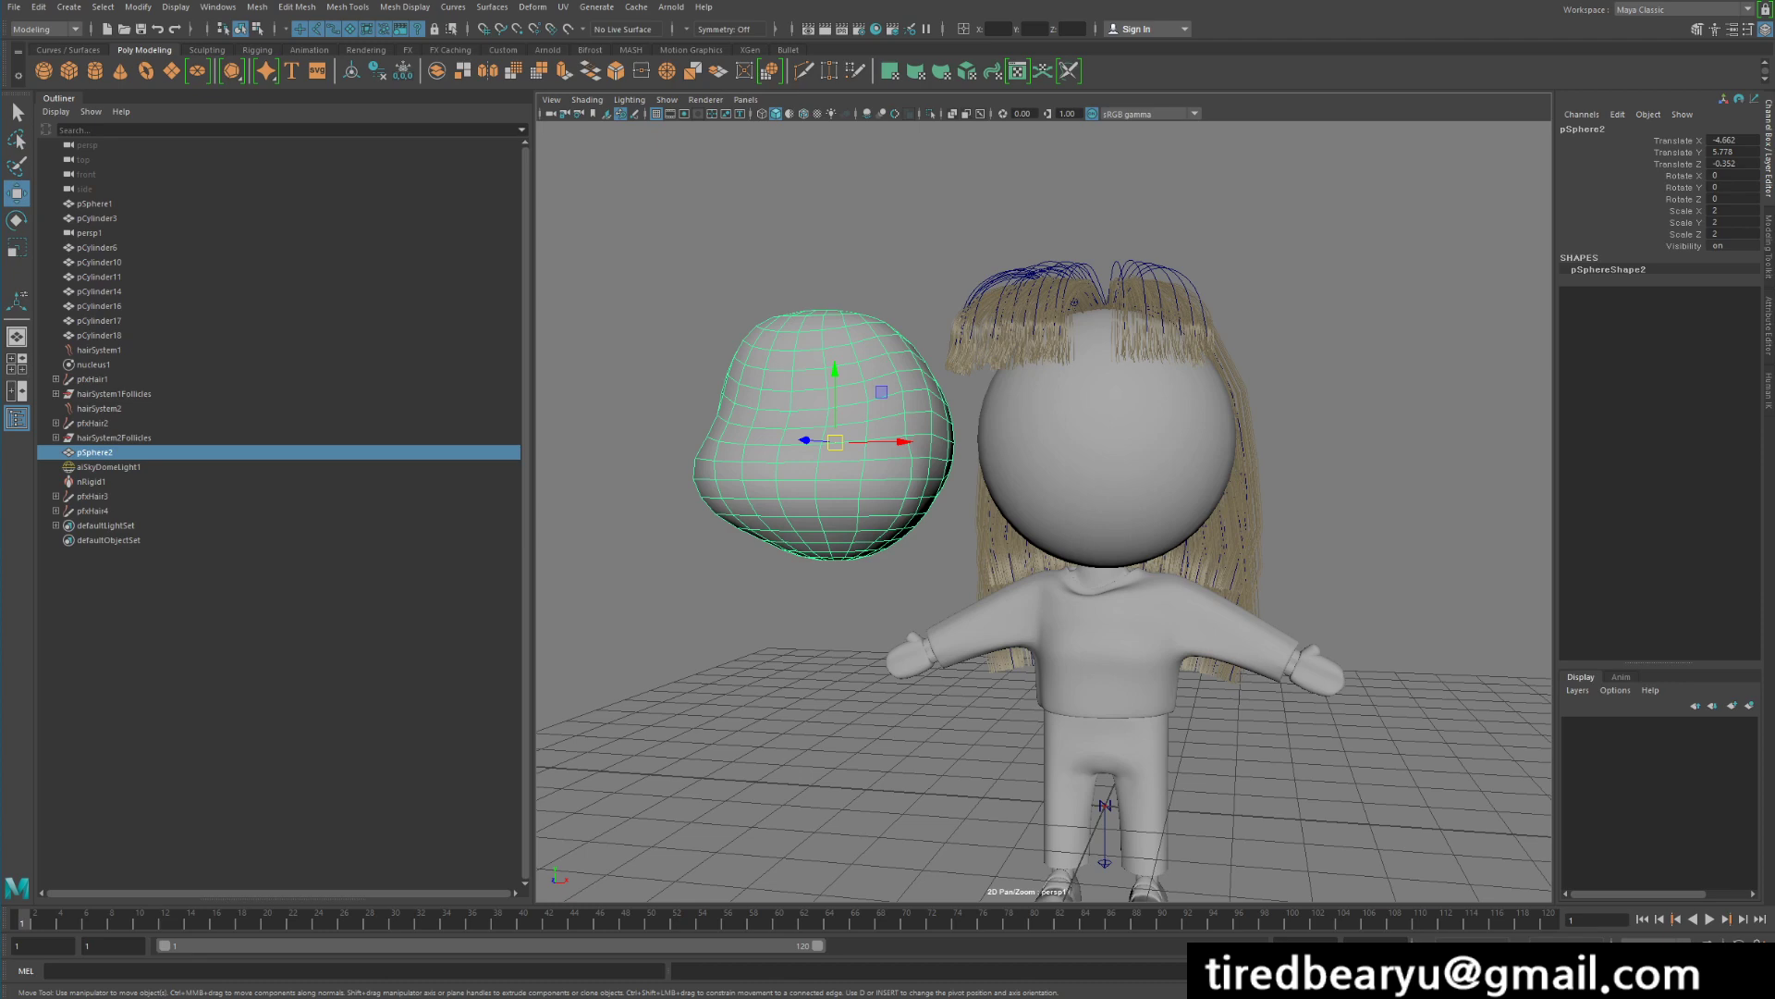
{"action": "left_click", "coordinate": [1234, 536]}
{"action": "left_click_drag", "start_coordinate": [1146, 537], "coordinate": [1318, 546], "text": "alt"}
{"action": "left_click", "coordinate": [1091, 480]}
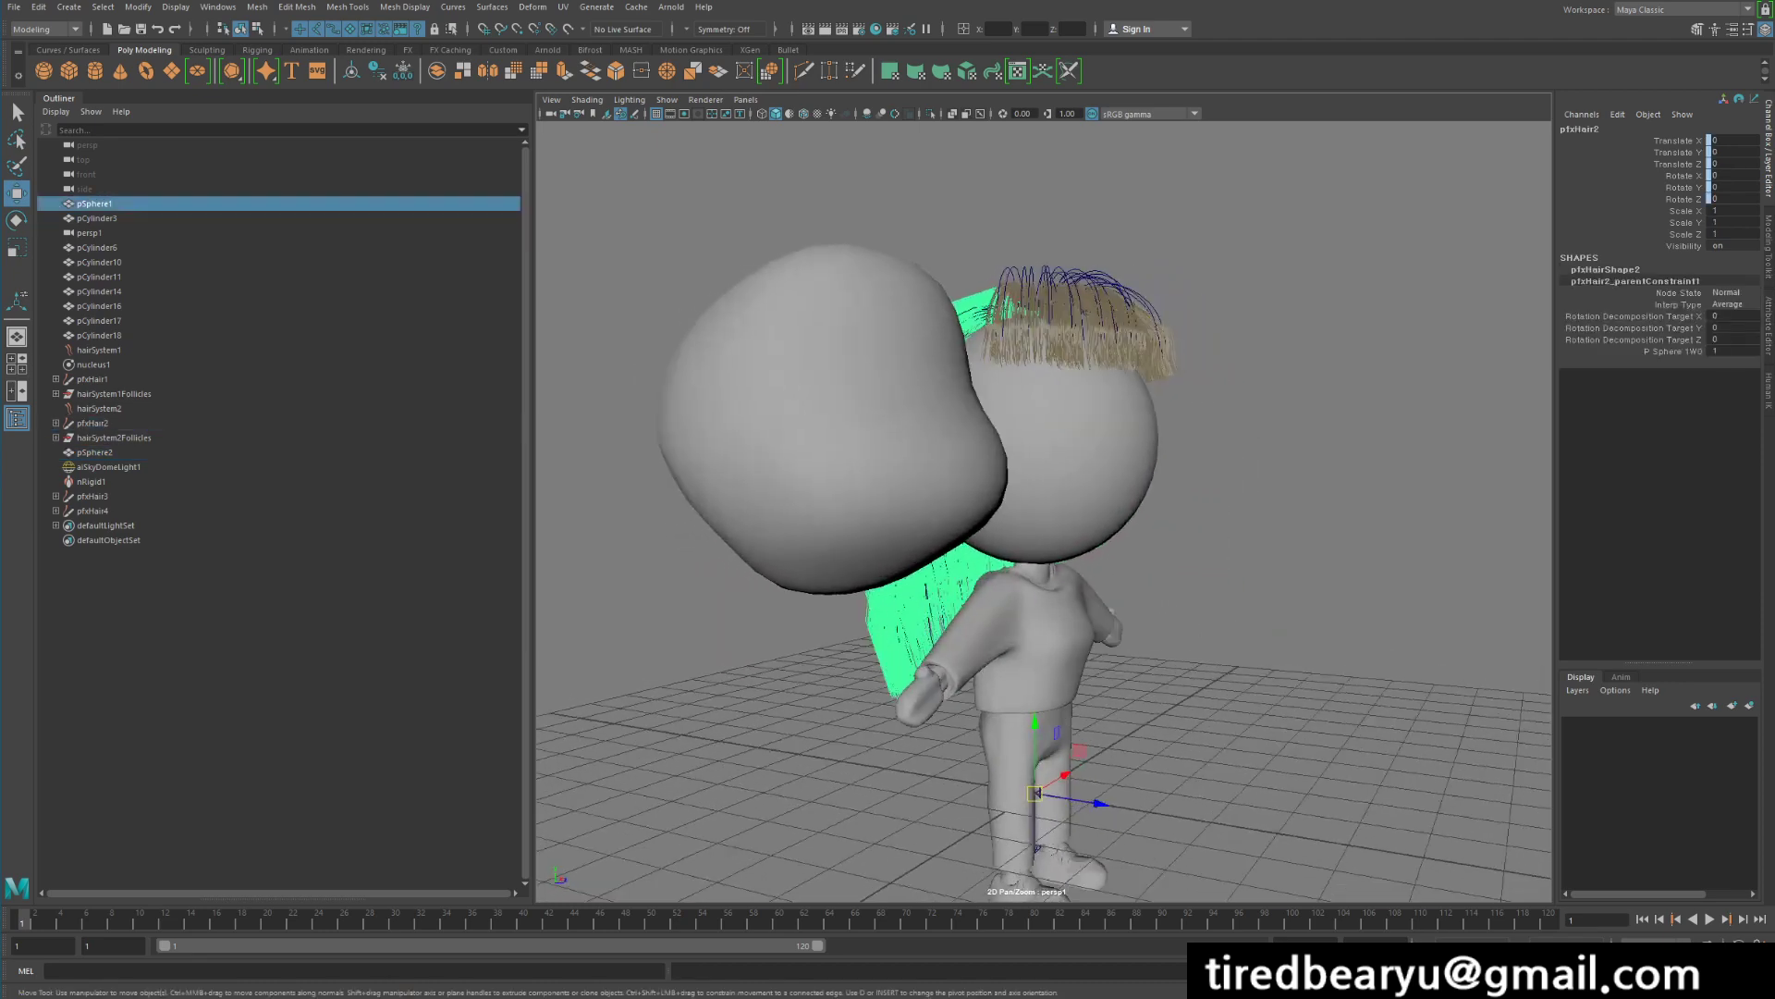
{"action": "left_click_drag", "start_coordinate": [1091, 481], "coordinate": [1003, 504], "text": "alt"}
{"action": "left_click", "coordinate": [823, 453]}
Isolate the character's head sphere in the viewport
{"action": "left_click", "coordinate": [1072, 462]}
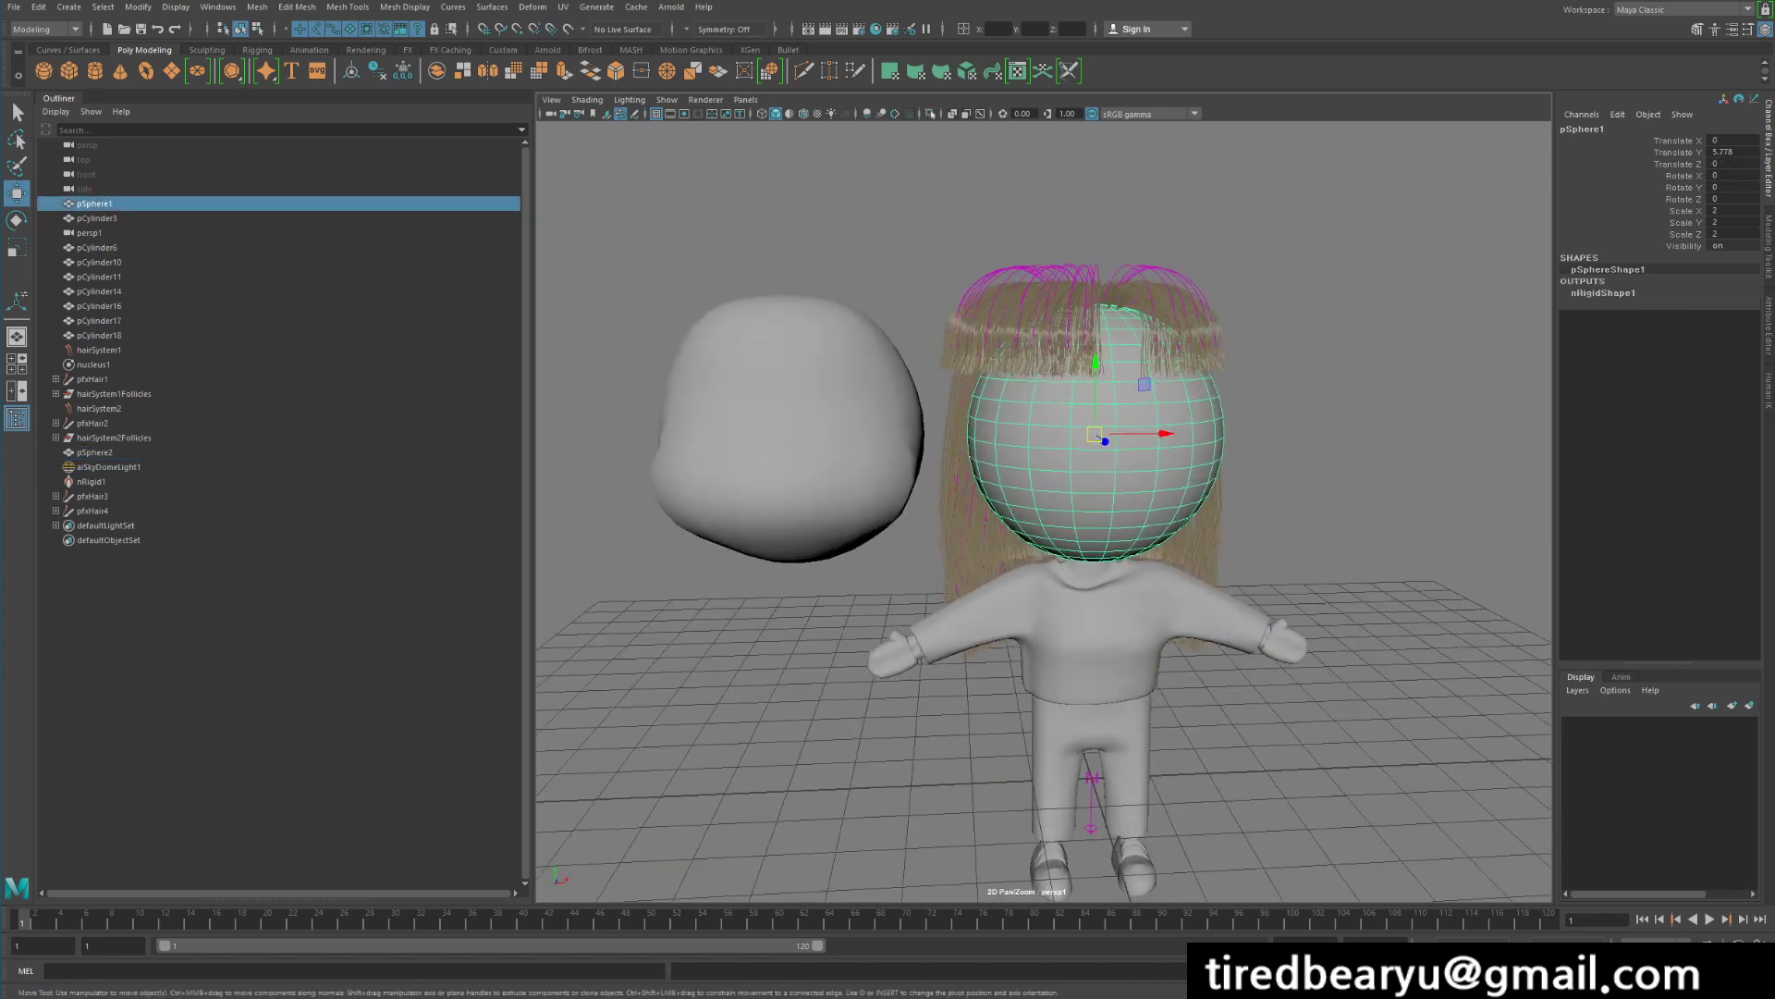
{"action": "left_click", "coordinate": [930, 114]}
{"action": "left_click", "coordinate": [888, 277]}
{"action": "left_click", "coordinate": [1073, 416]}
{"action": "left_click_drag", "start_coordinate": [1072, 416], "coordinate": [1045, 388], "text": "alt"}
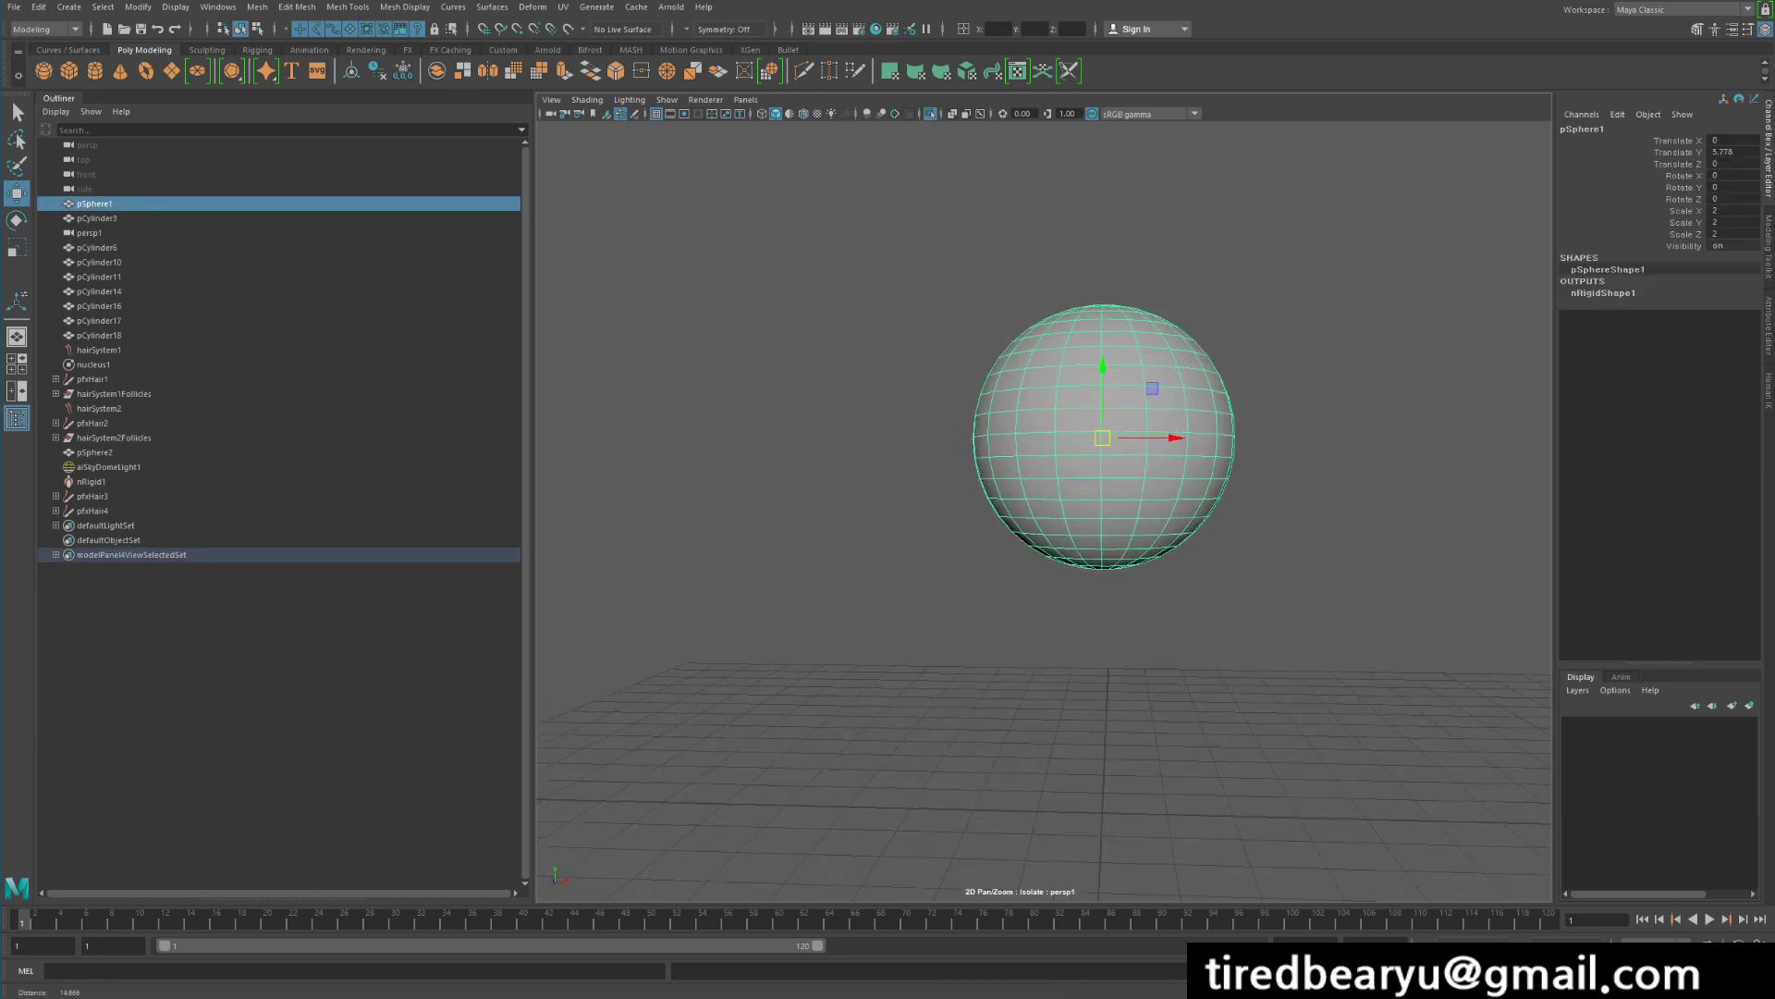
{"action": "scroll", "coordinate": [1054, 416], "scroll_direction": "up", "scroll_amount": 1}
{"action": "middle_click_drag", "start_coordinate": [1054, 416], "coordinate": [1000, 474], "text": "alt"}
{"action": "left_click_drag", "start_coordinate": [1000, 474], "coordinate": [915, 467], "text": "alt"}
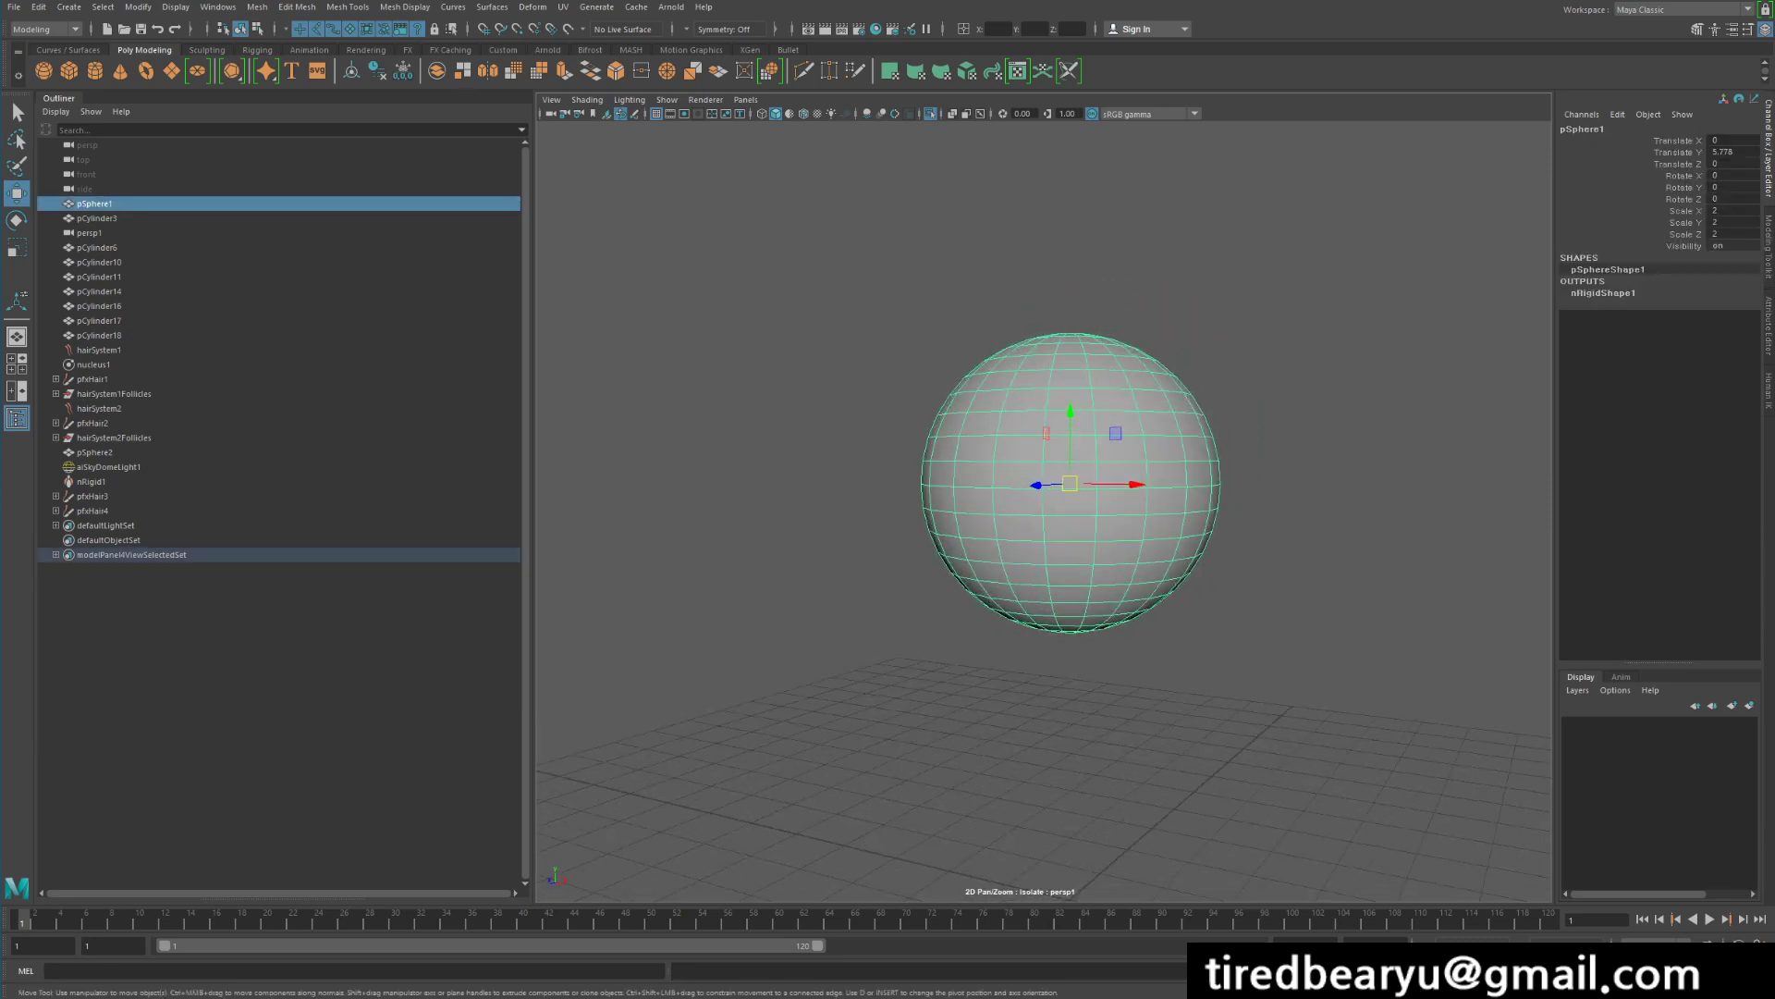
Pull the vertices on both sides of the head sphere outward with soft selection
{"action": "right_click_drag", "start_coordinate": [1130, 431], "coordinate": [1062, 432]}
{"action": "left_click_drag", "start_coordinate": [811, 415], "coordinate": [1028, 614]}
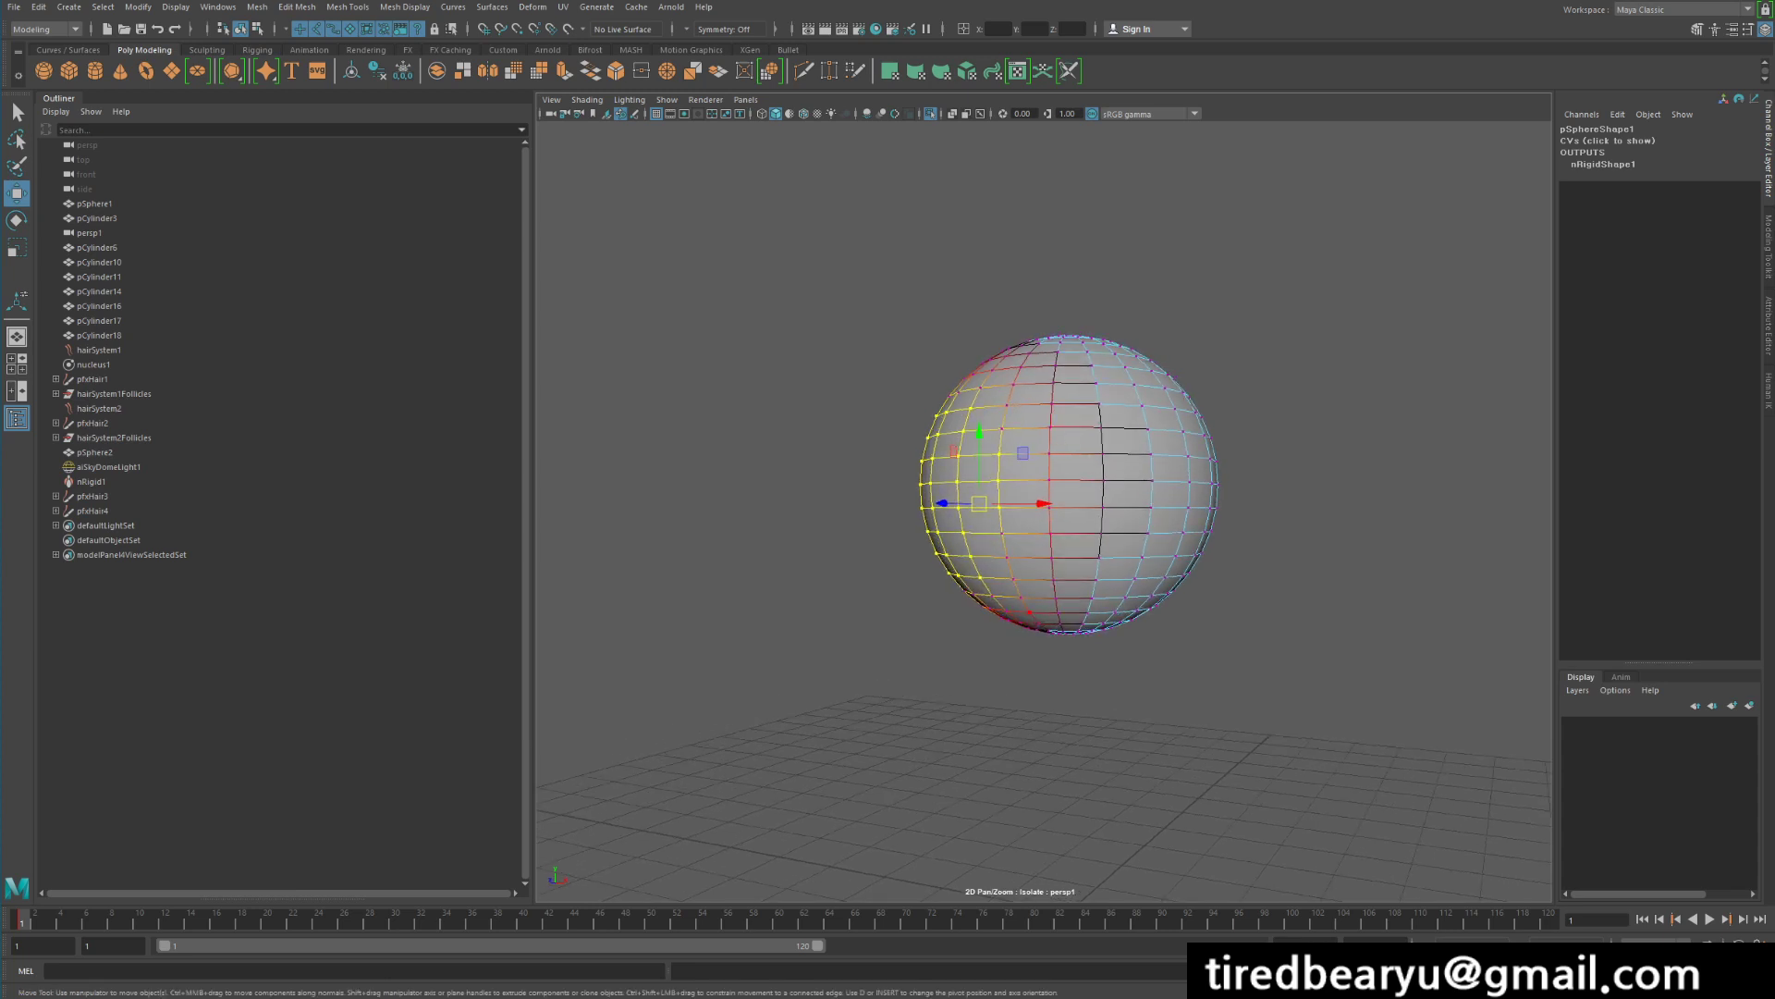
{"action": "left_click_drag", "start_coordinate": [979, 503], "coordinate": [848, 526]}
{"action": "left_click_drag", "start_coordinate": [1269, 453], "coordinate": [1158, 615]}
{"action": "left_click_drag", "start_coordinate": [1164, 538], "coordinate": [1293, 585]}
{"action": "left_click", "coordinate": [1387, 638]}
{"action": "left_click_drag", "start_coordinate": [1193, 518], "coordinate": [1206, 527], "text": "alt"}
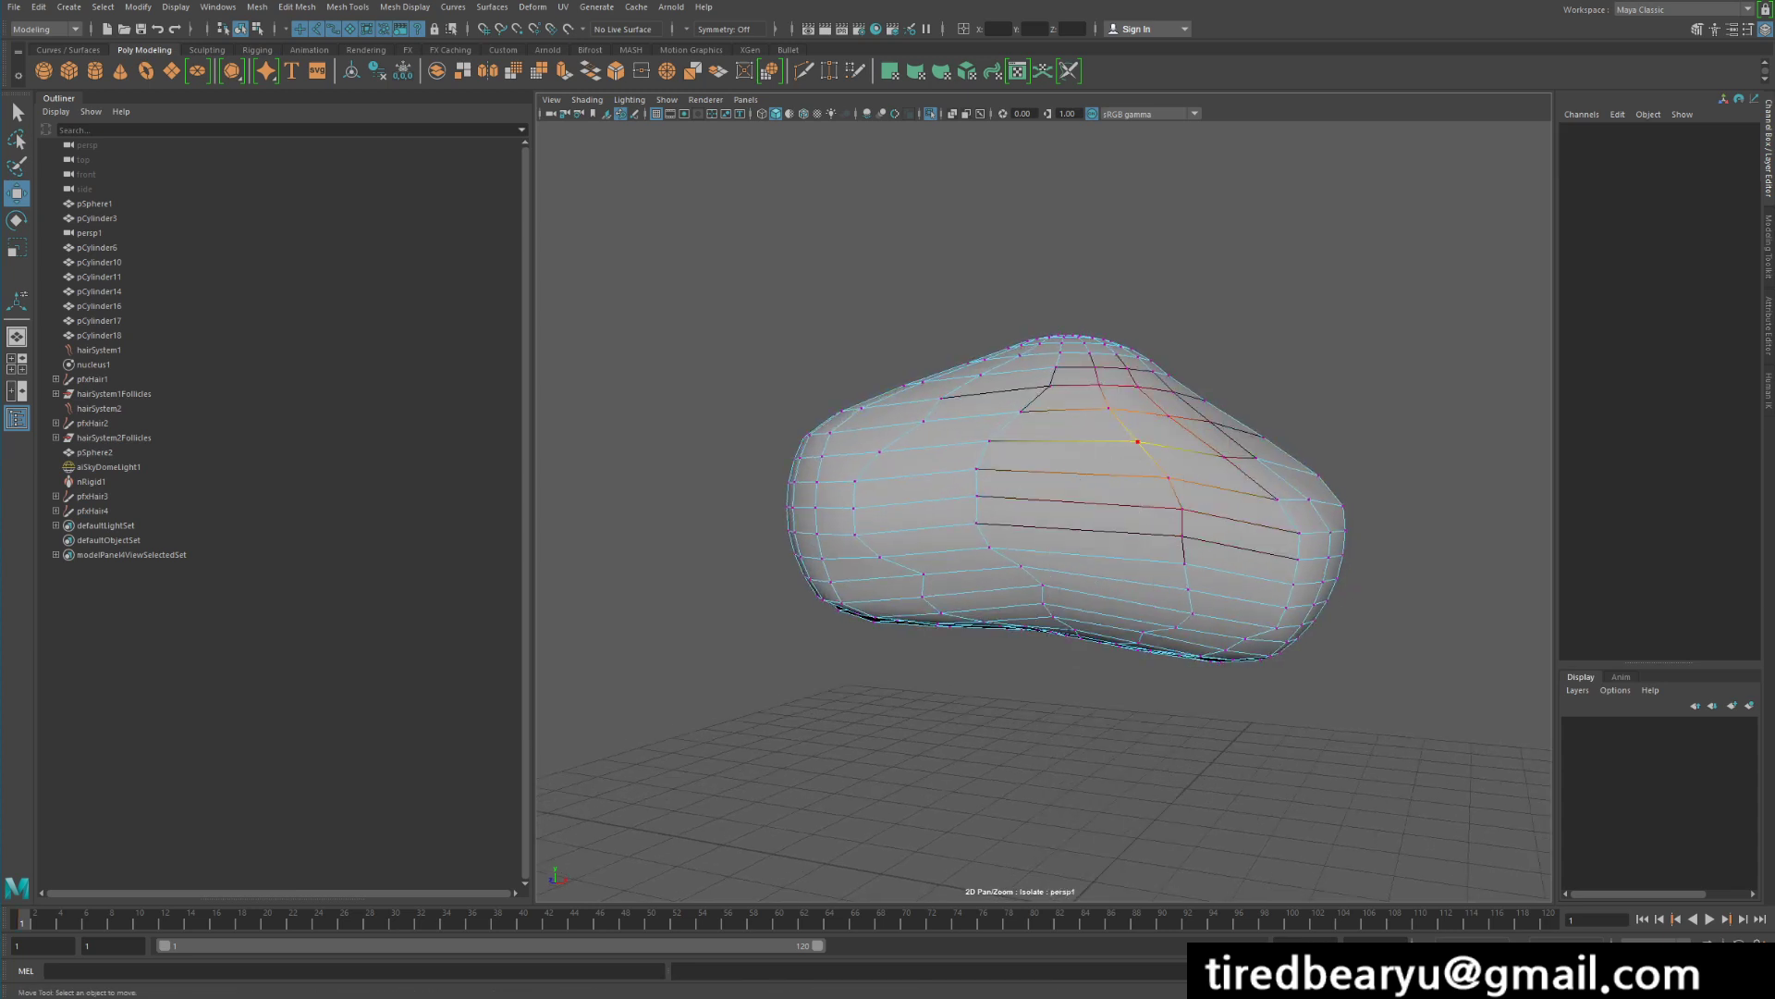
Return the head sphere to object mode and play the timeline briefly to test the deformation
{"action": "right_click_drag", "start_coordinate": [1137, 437], "coordinate": [1202, 393]}
{"action": "left_click", "coordinate": [1313, 361]}
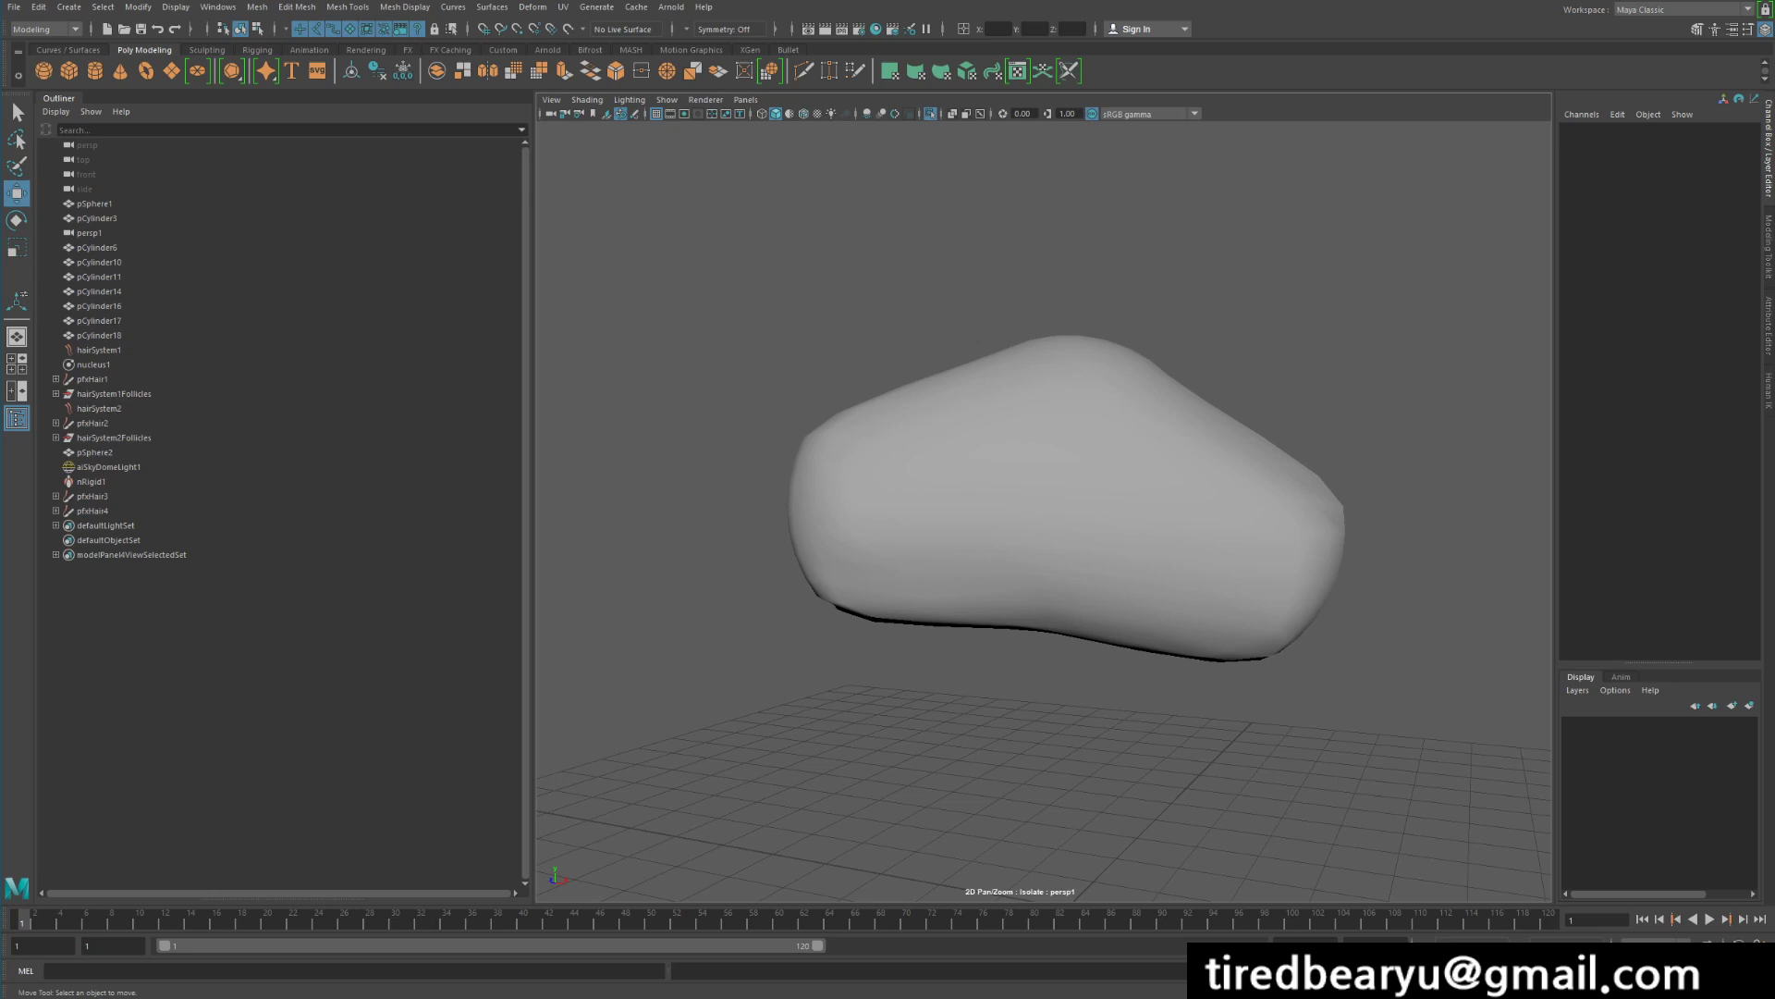
{"action": "key", "text": "alt+v"}
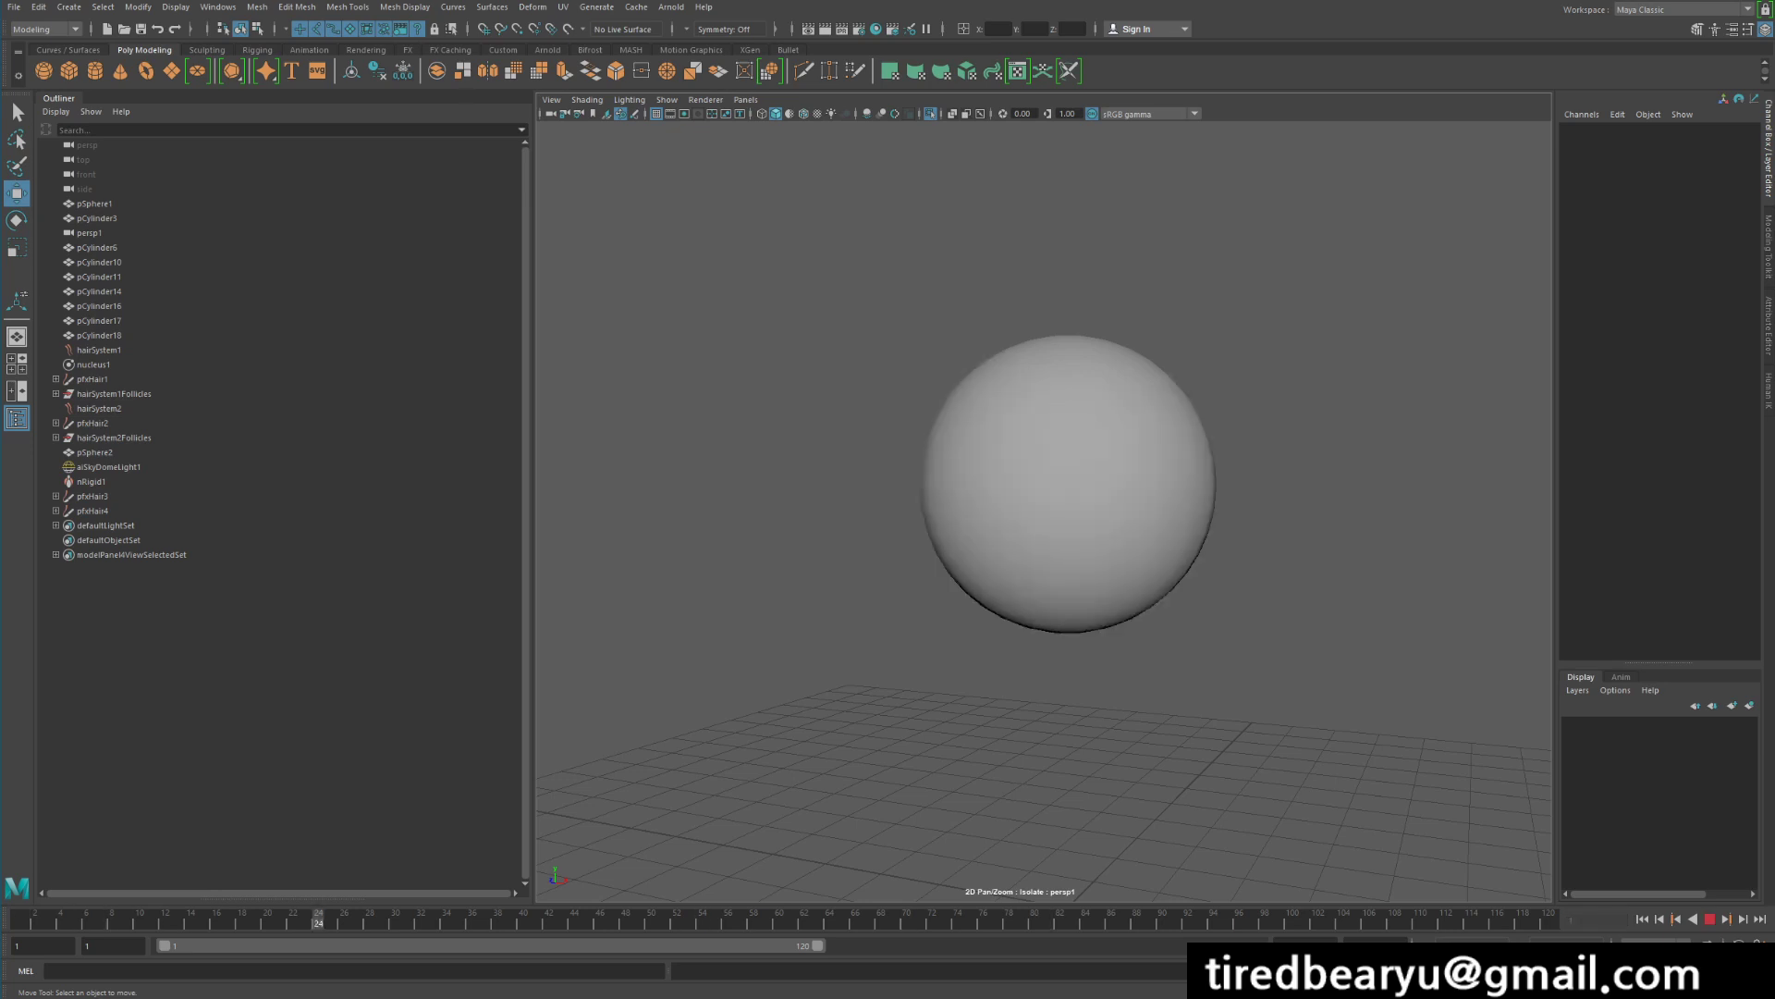
{"action": "key", "text": "Escape"}
Pull one side of the head sphere's vertices outward again and test the shape with timeline playback
{"action": "left_click", "coordinate": [1080, 457]}
{"action": "right_click_drag", "start_coordinate": [1080, 458], "coordinate": [1003, 458]}
{"action": "left_click_drag", "start_coordinate": [860, 452], "coordinate": [982, 610]}
{"action": "left_click_drag", "start_coordinate": [988, 544], "coordinate": [559, 618]}
{"action": "key", "text": "alt+v"}
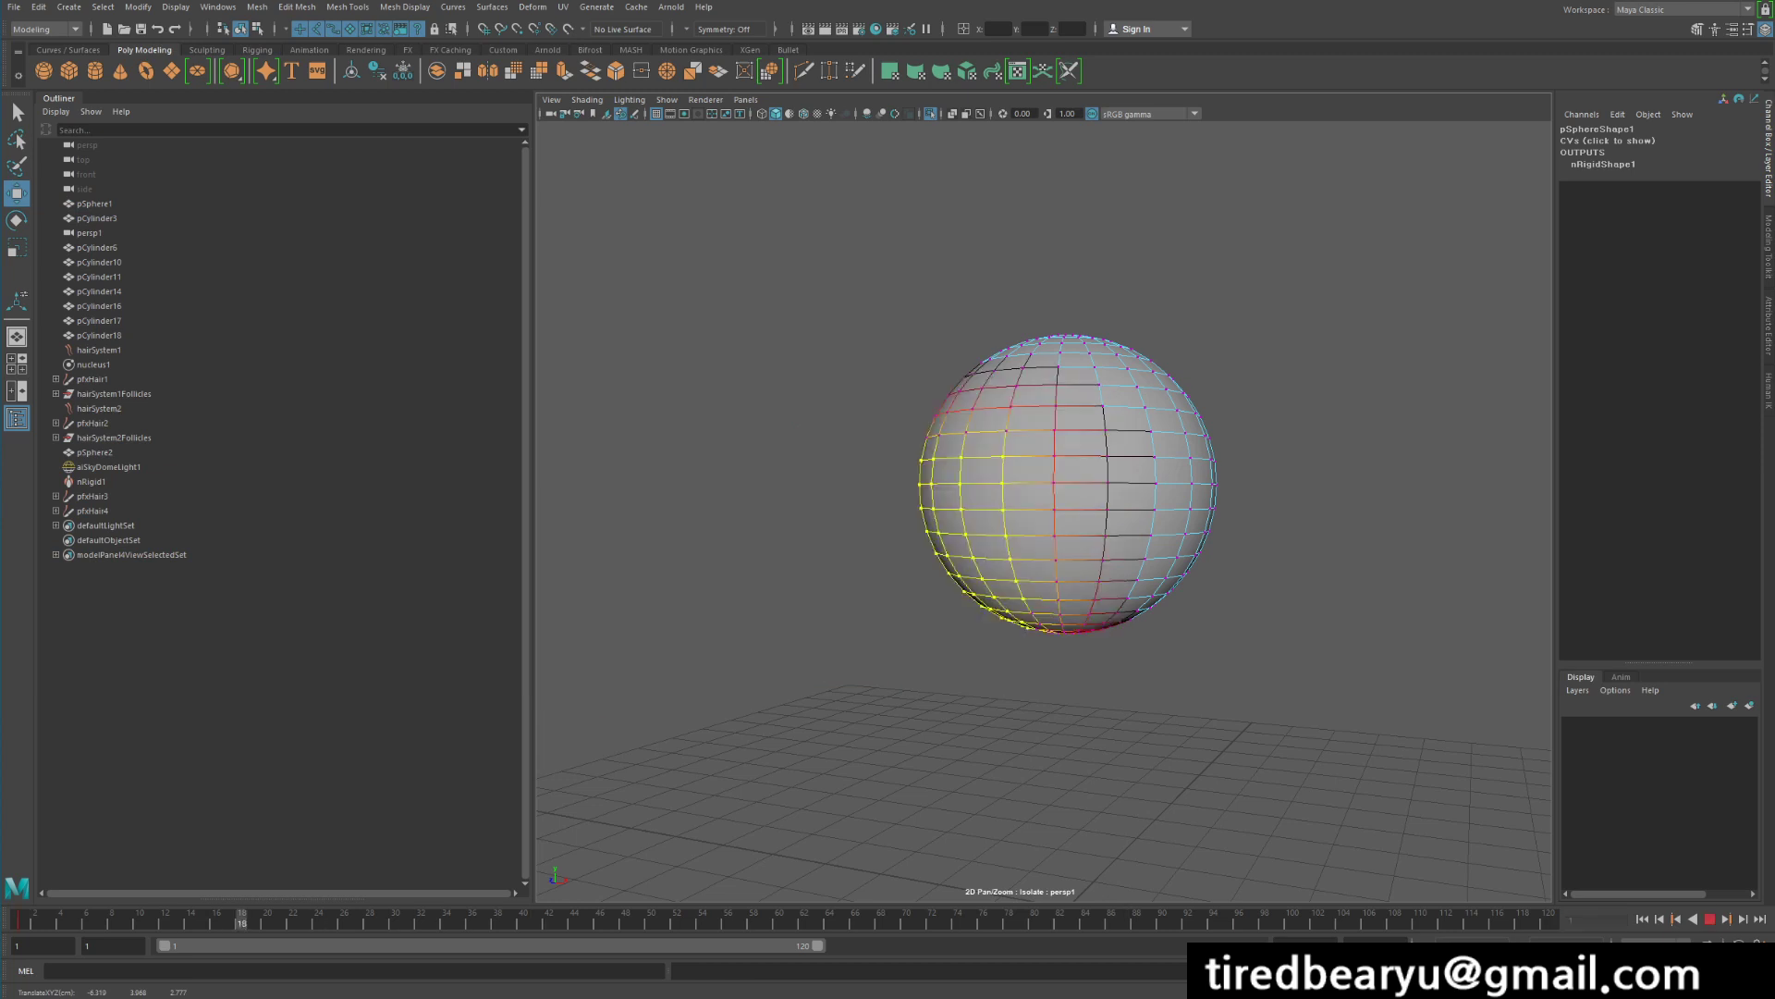
{"action": "key", "text": "alt+v"}
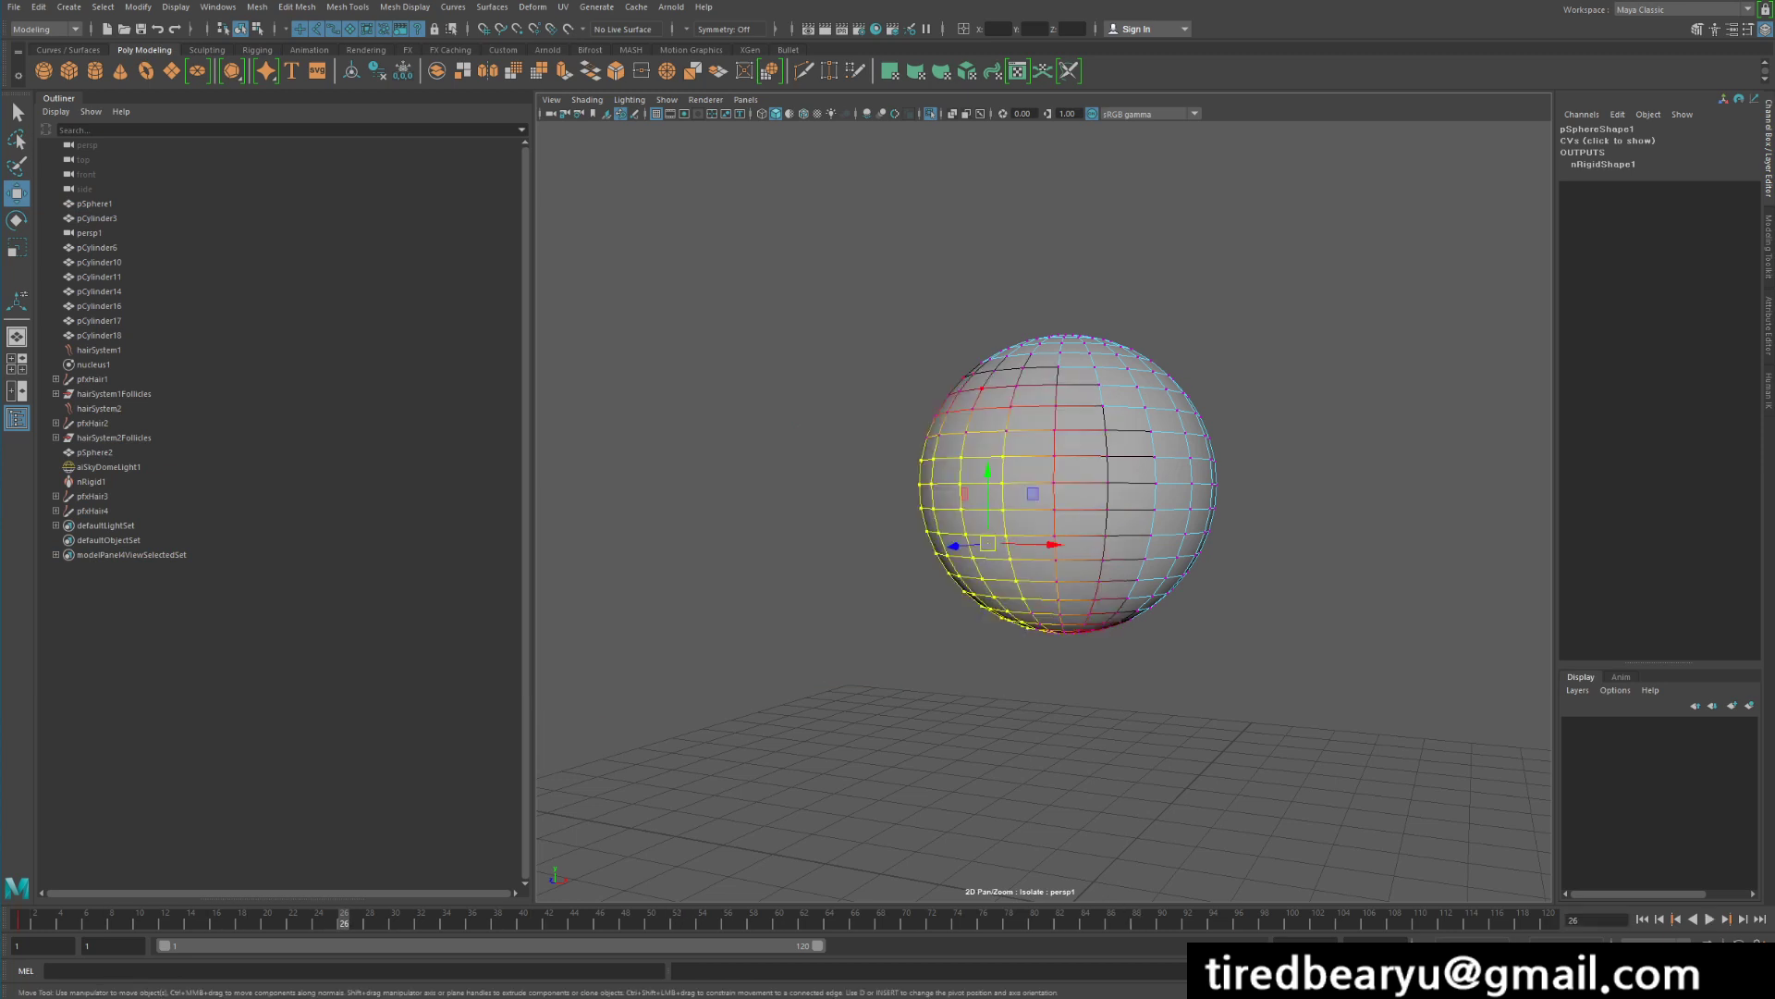
Select all vertices of the head sphere with soft selection turned off
{"action": "key", "text": "F8"}
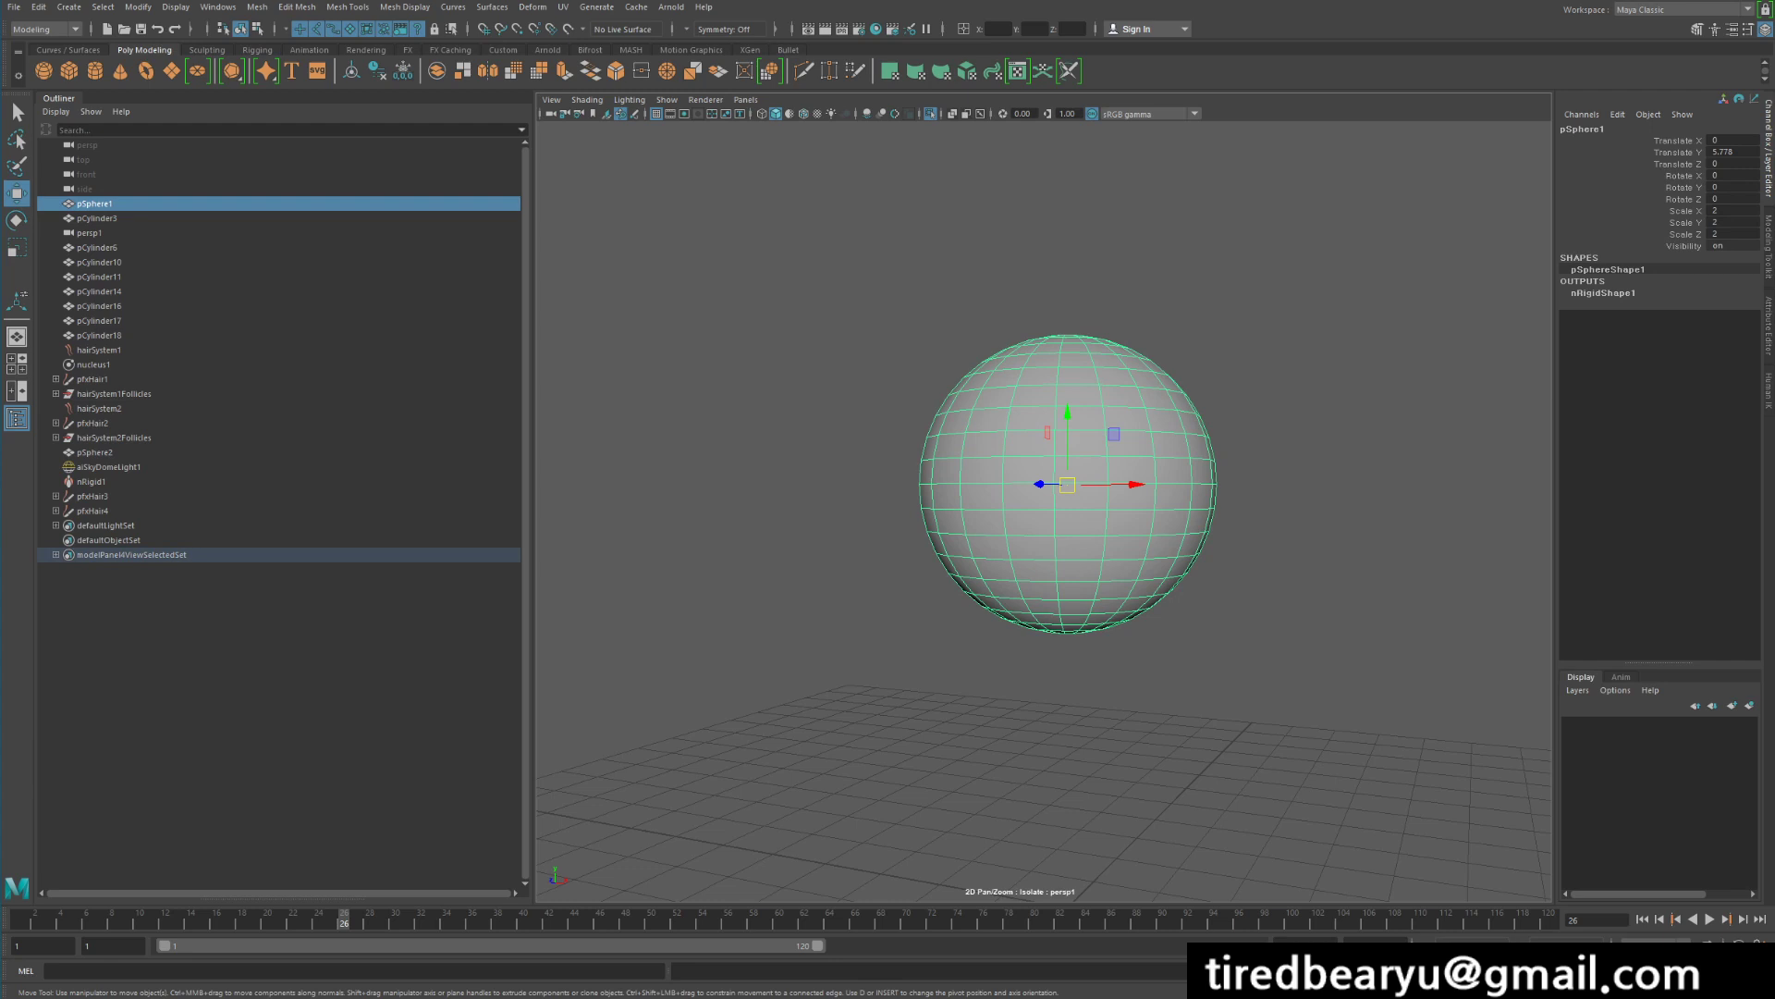
{"action": "right_click_drag", "start_coordinate": [1118, 384], "coordinate": [1051, 385]}
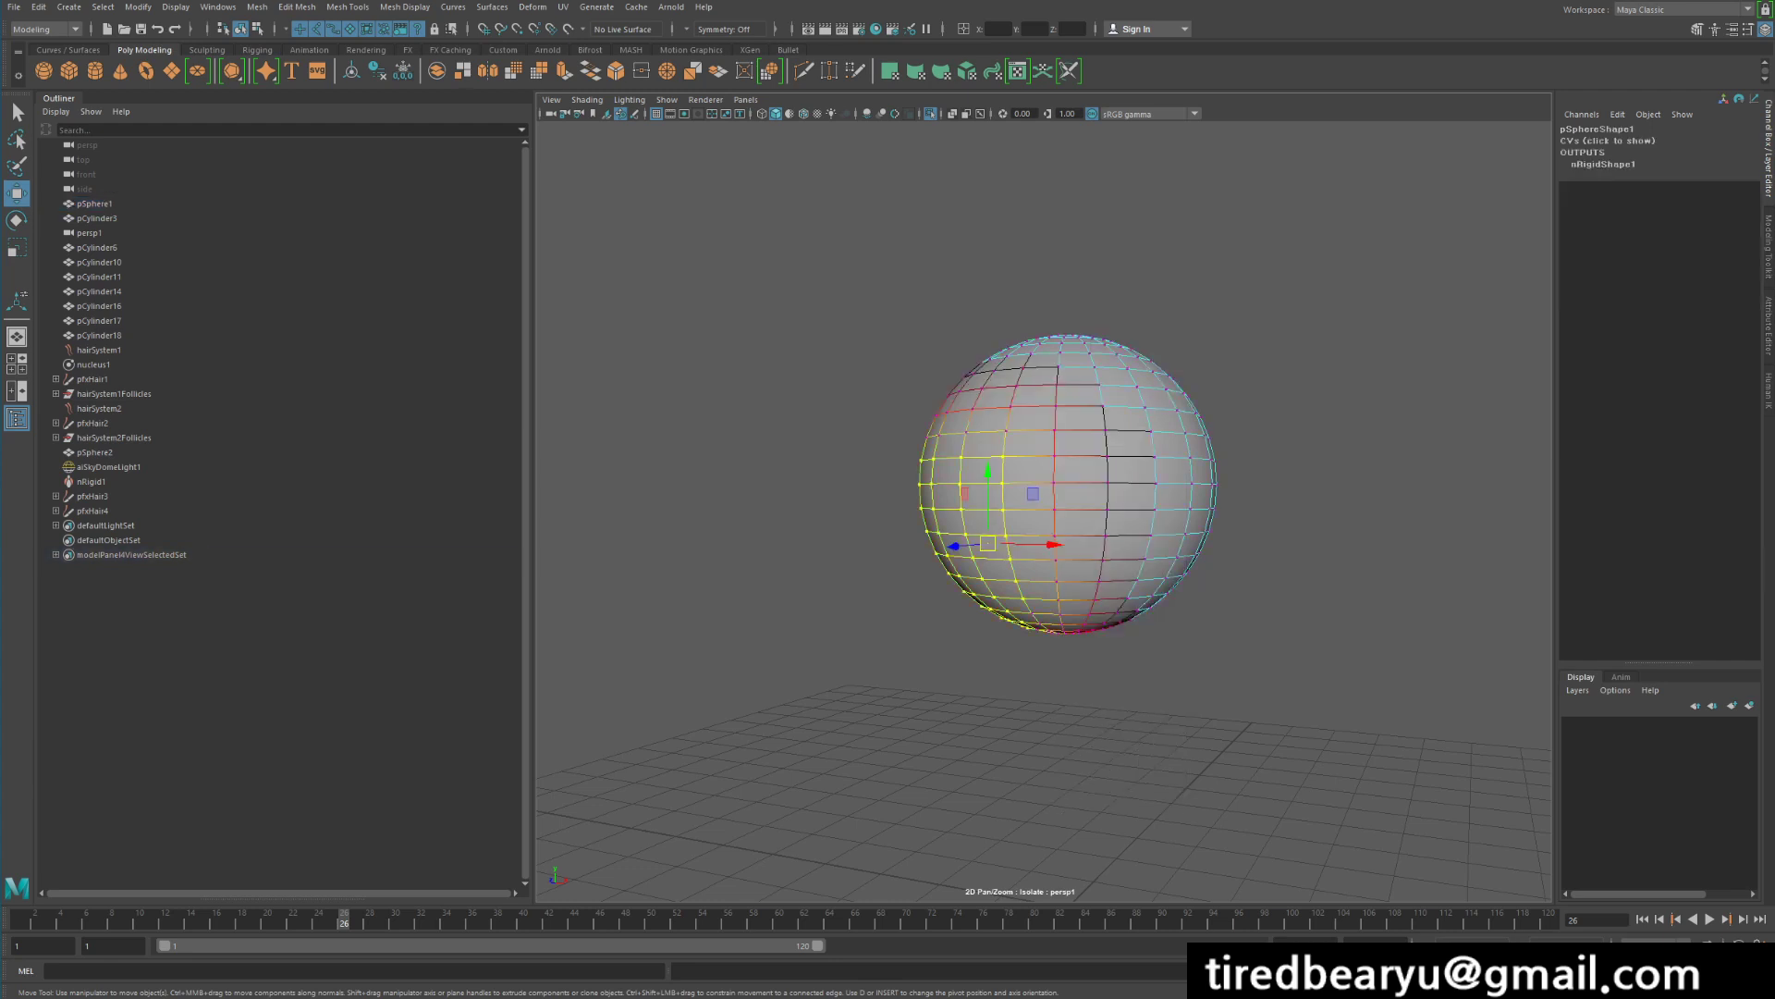
{"action": "left_click", "coordinate": [1378, 191]}
{"action": "left_click_drag", "start_coordinate": [1379, 191], "coordinate": [908, 736]}
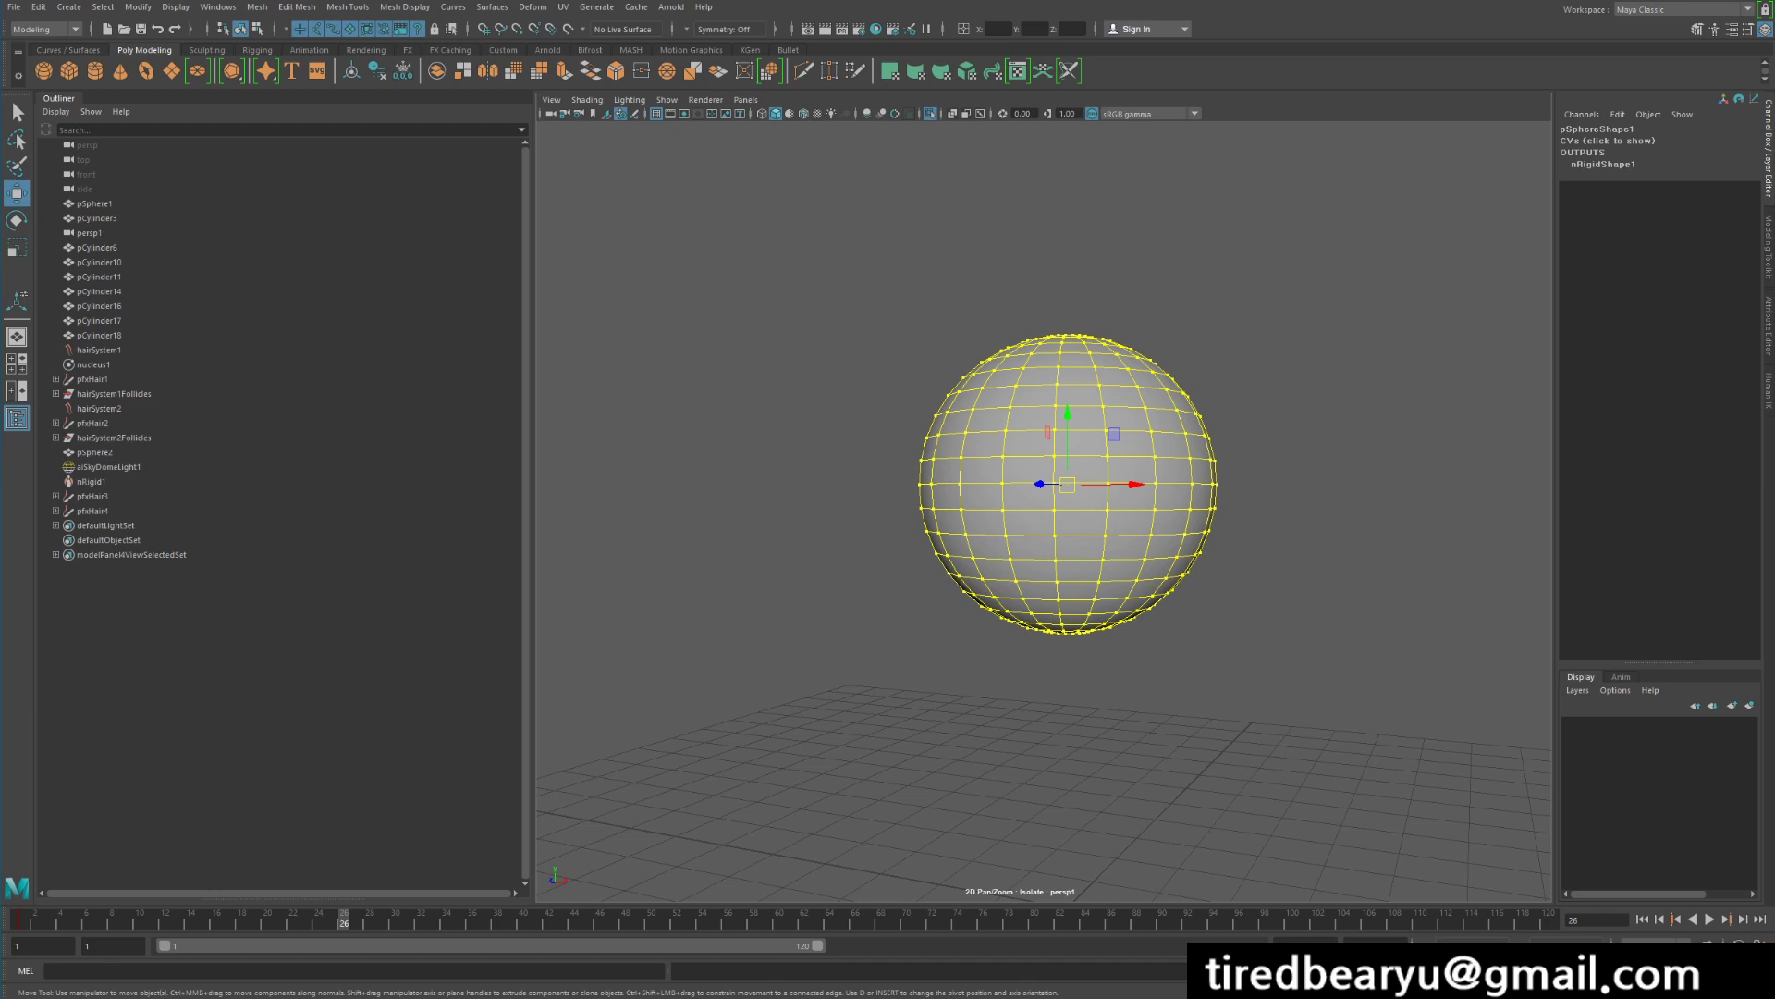
{"action": "key", "text": "b"}
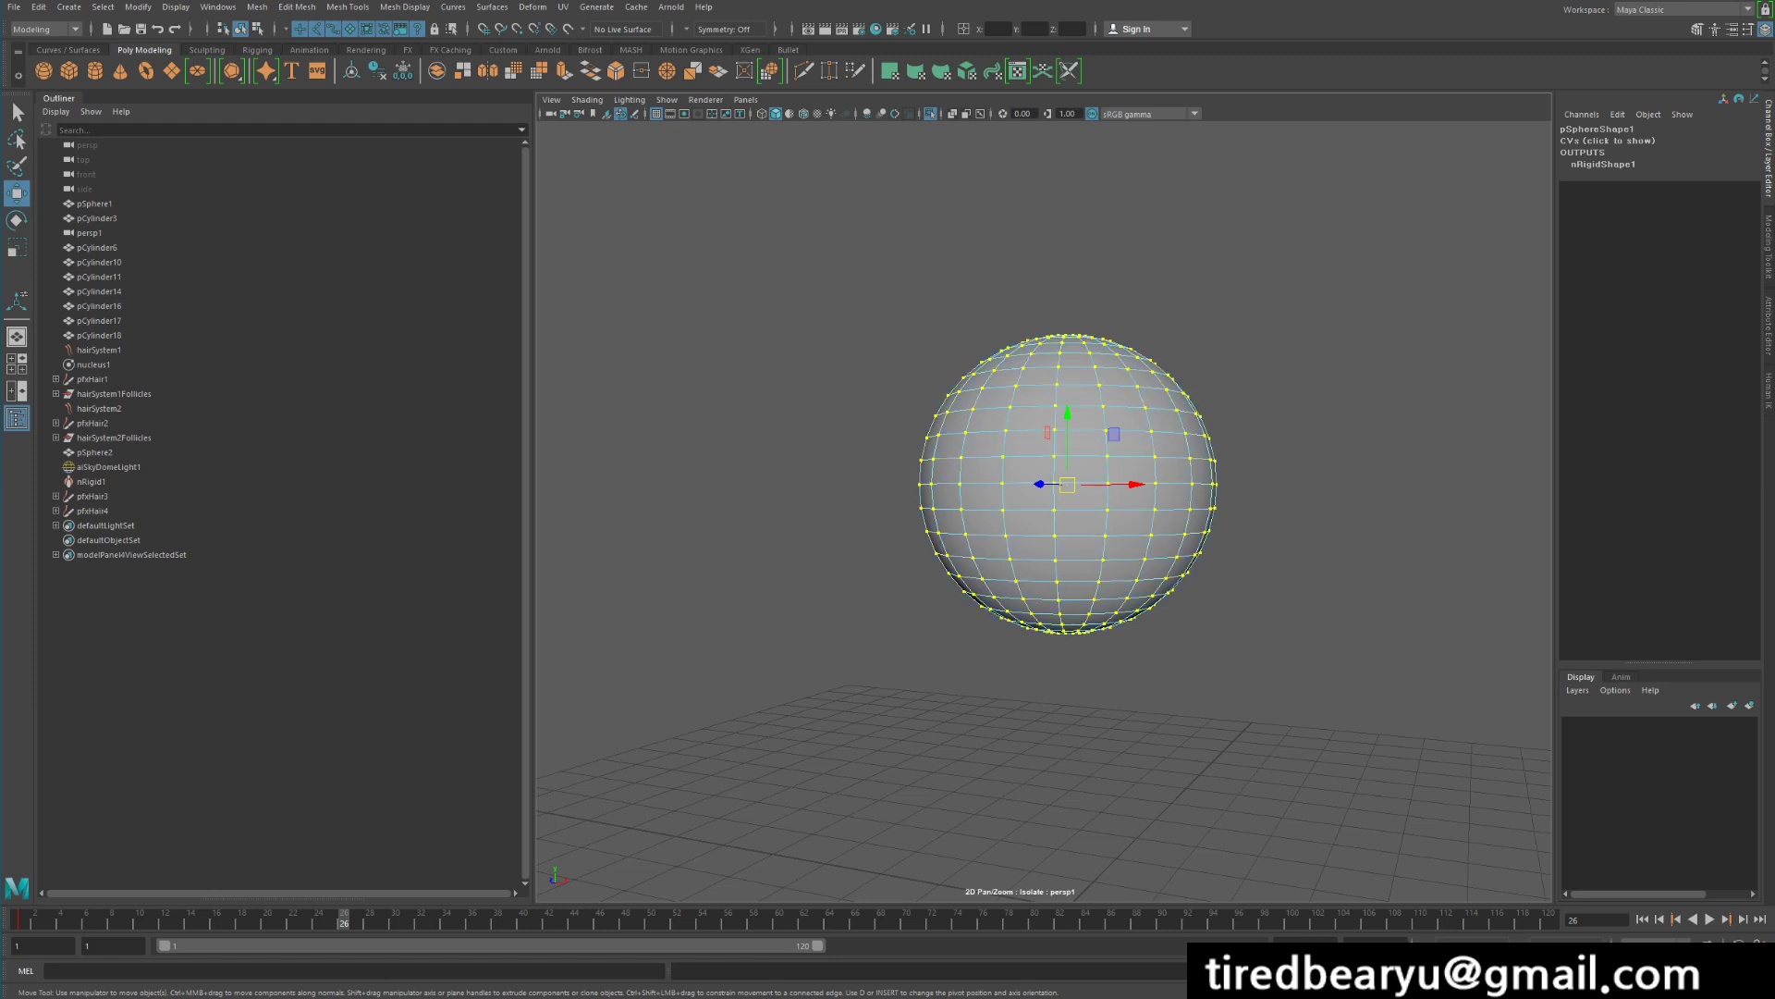
{"action": "left_click", "coordinate": [1522, 257]}
{"action": "left_click_drag", "start_coordinate": [1522, 257], "coordinate": [874, 753]}
{"action": "left_click_drag", "start_coordinate": [1395, 773], "coordinate": [724, 135]}
{"action": "left_click_drag", "start_coordinate": [829, 256], "coordinate": [1286, 689]}
{"action": "left_click_drag", "start_coordinate": [759, 219], "coordinate": [1285, 703]}
Expand the head sphere's CV list and look through the X, Y and Z values of its vertices
{"action": "left_click", "coordinate": [1607, 141]}
{"action": "scroll", "coordinate": [1655, 389], "scroll_direction": "down", "scroll_amount": 15}
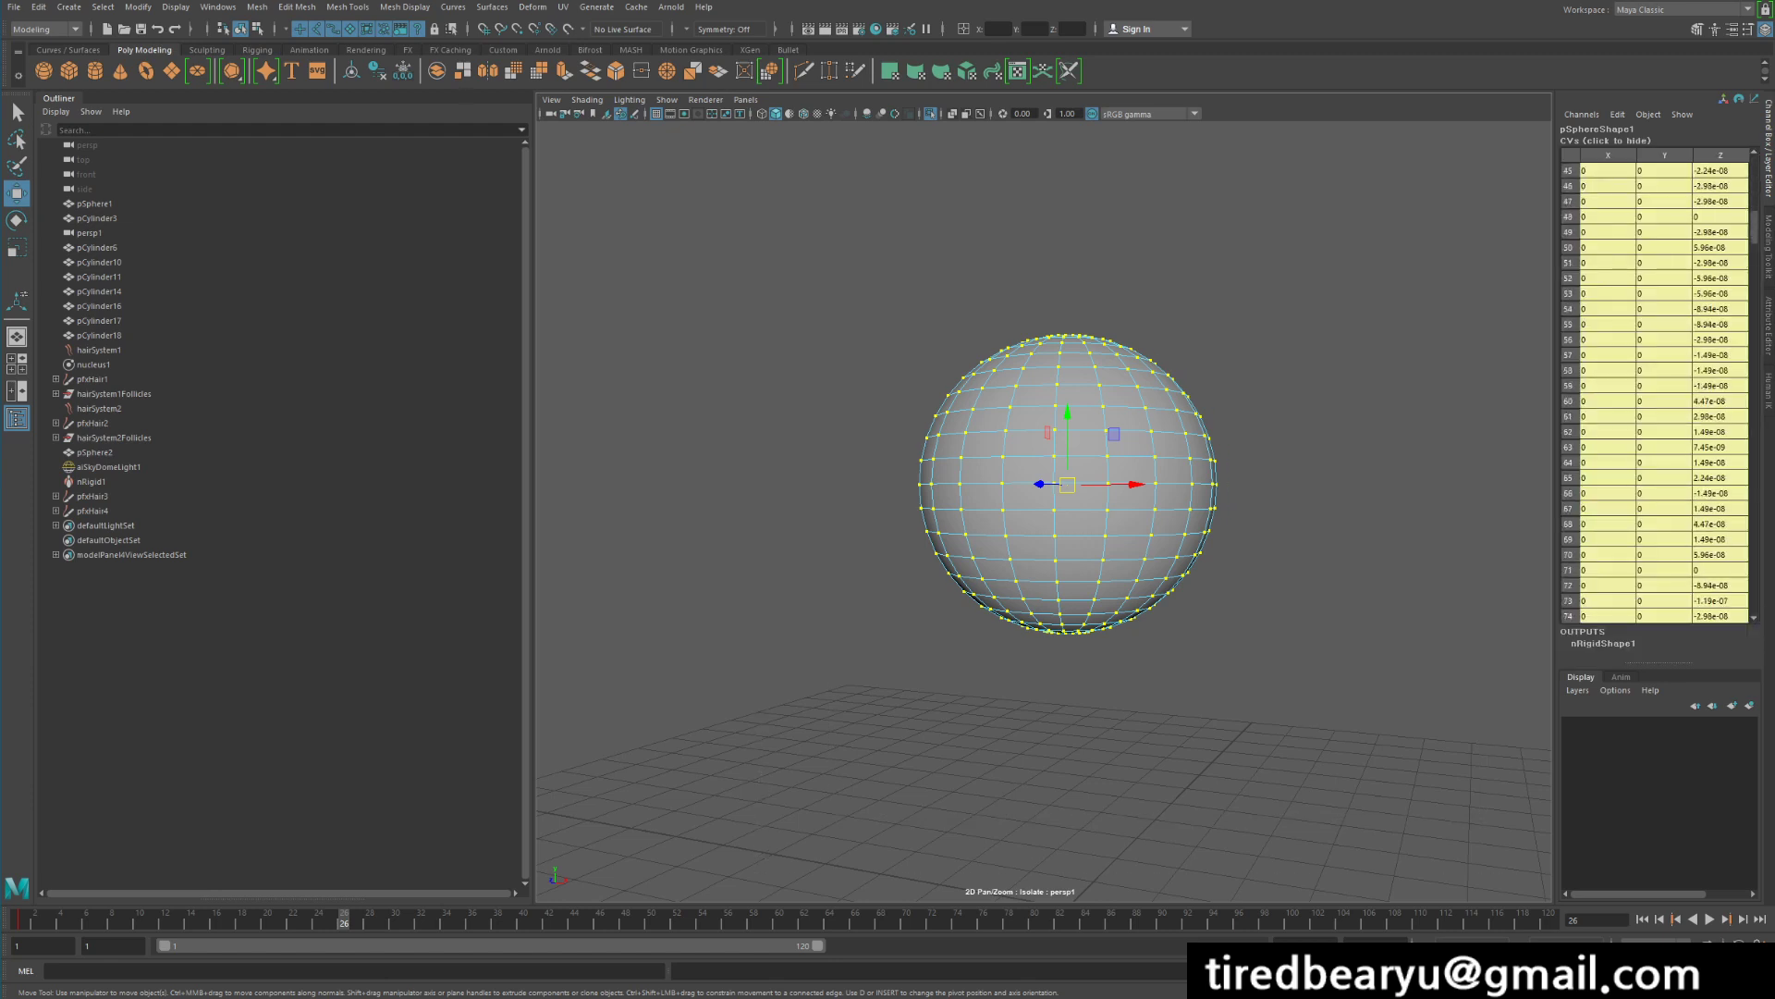
{"action": "left_click_drag", "start_coordinate": [1754, 227], "coordinate": [1754, 172]}
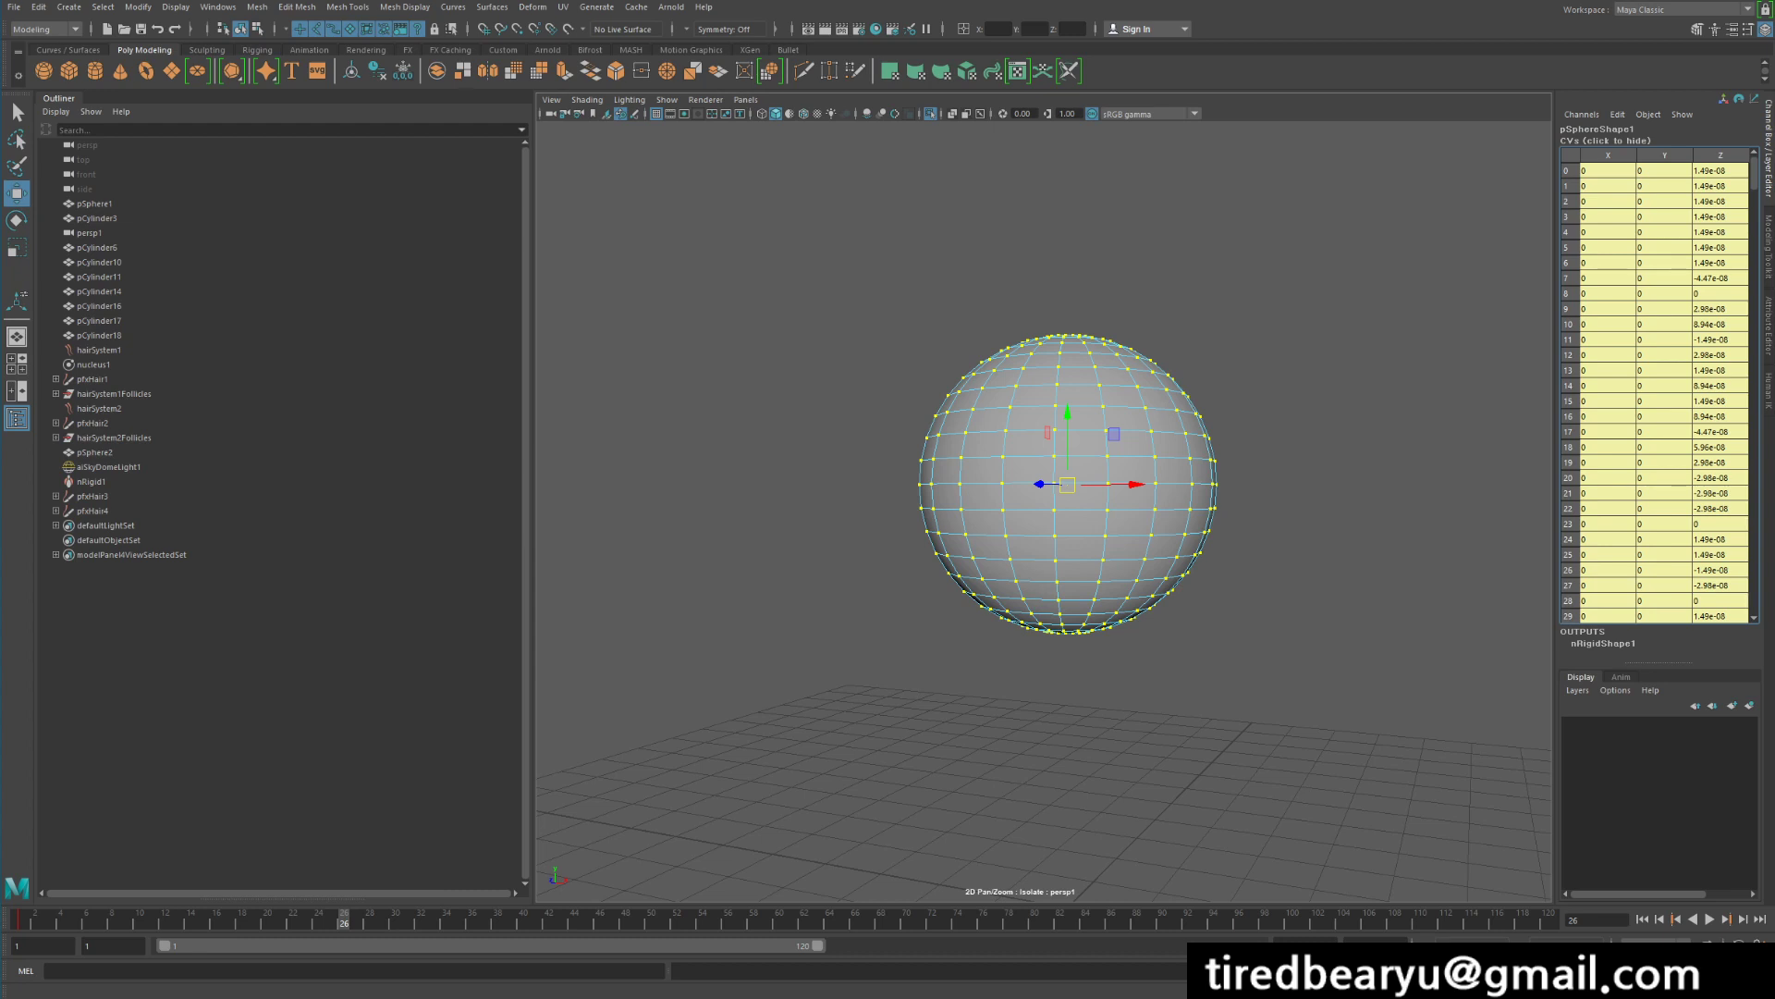
Delete the keyframe of all selected vertices at frame 1 and check the entire CV list
{"action": "key", "text": "alt+shift+v"}
{"action": "right_click", "coordinate": [37, 921]}
{"action": "left_click", "coordinate": [57, 731]}
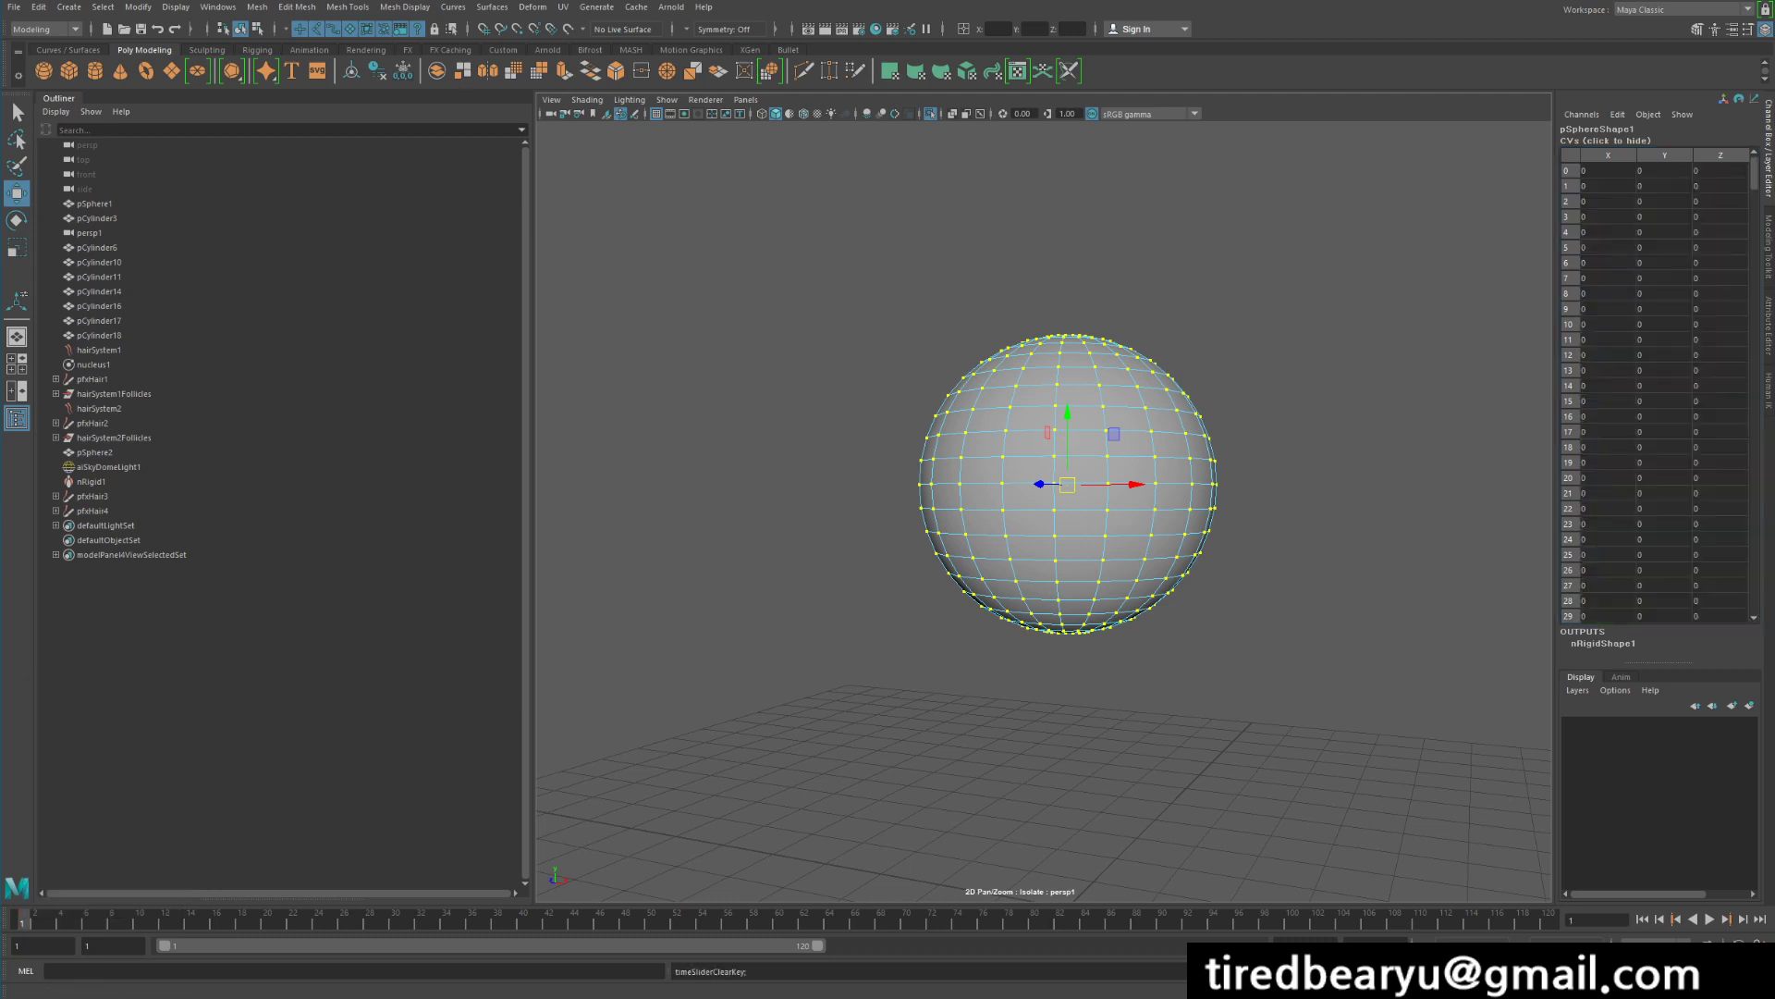
{"action": "scroll", "coordinate": [1660, 389], "scroll_direction": "down", "scroll_amount": 12}
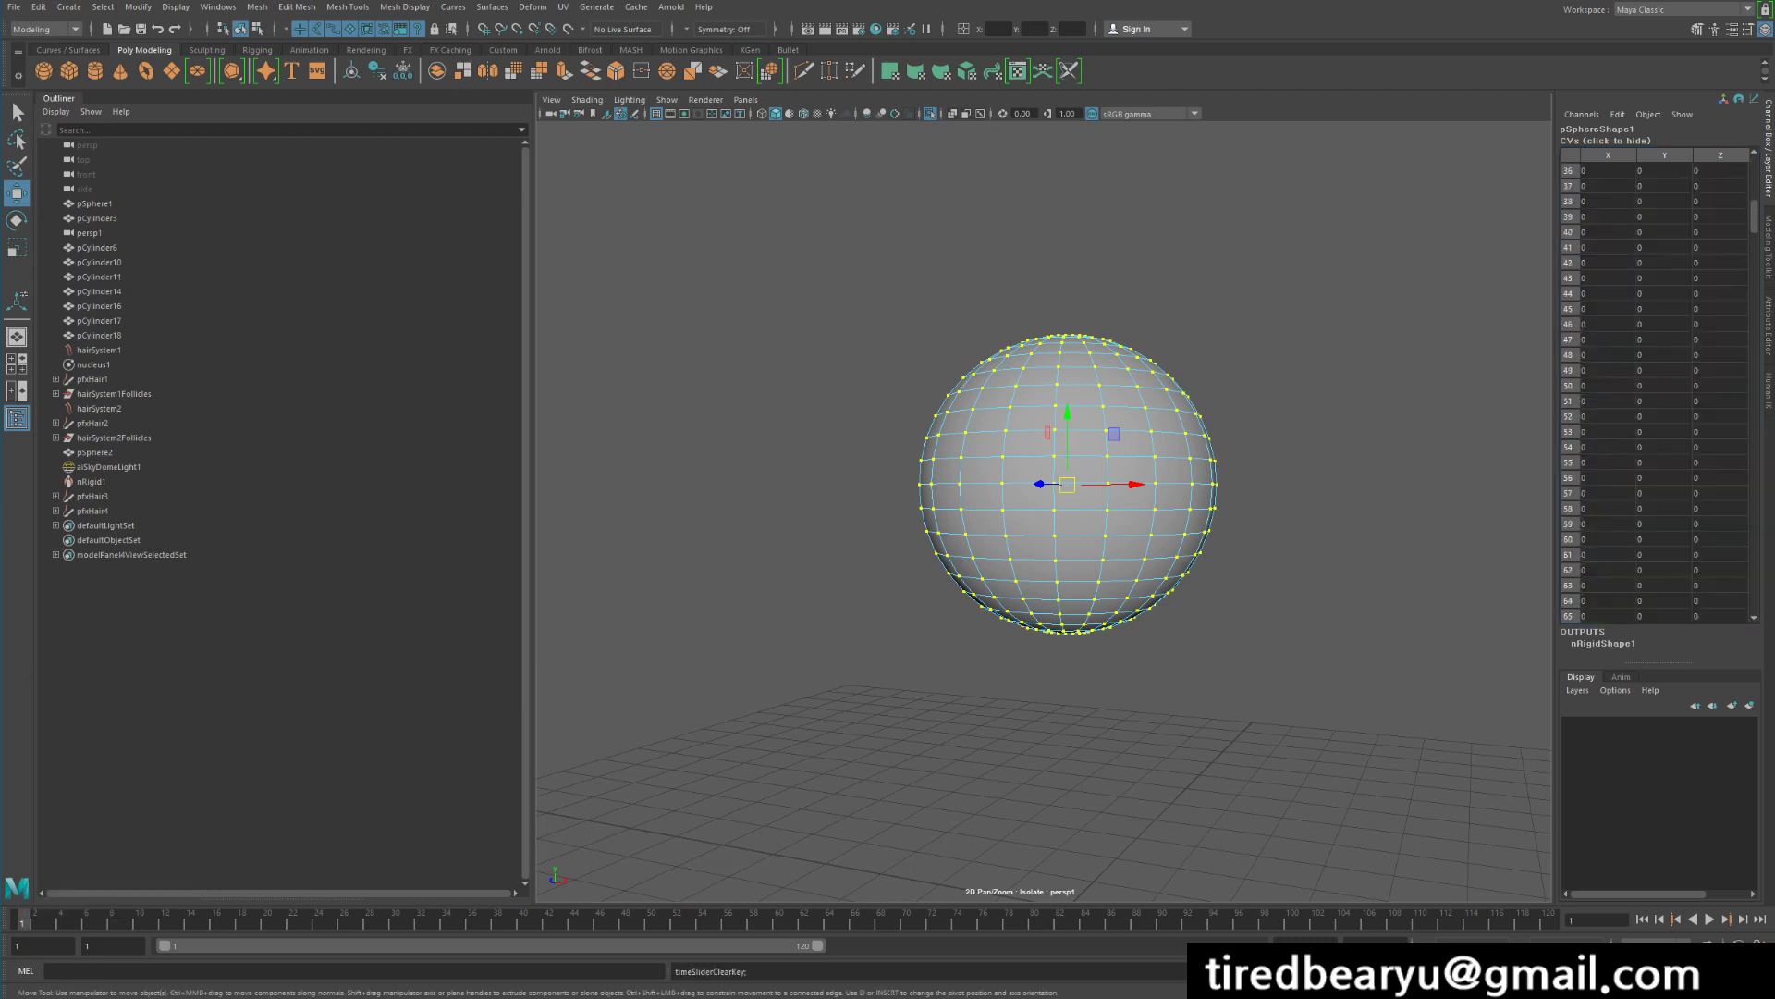
{"action": "left_click_drag", "start_coordinate": [1754, 217], "coordinate": [1754, 606]}
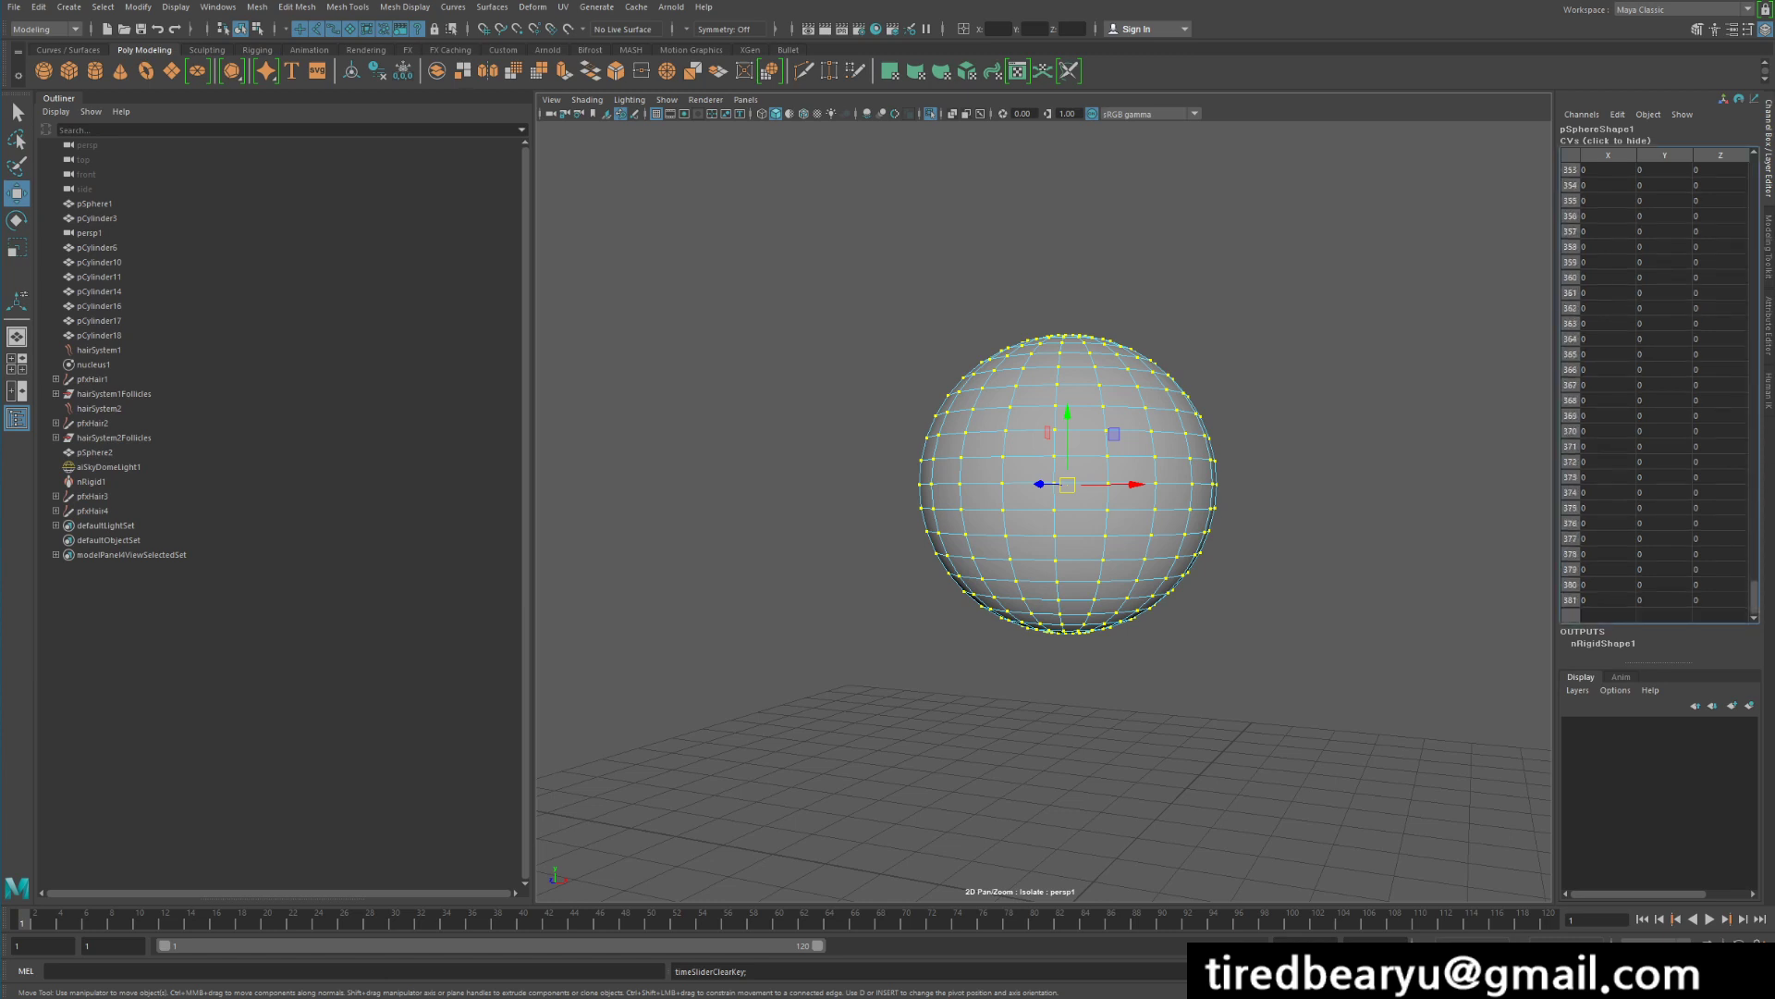
Pull the lower side of the head sphere outward with soft selection and test it in object mode with timeline playback
{"action": "left_click", "coordinate": [824, 446]}
{"action": "left_click_drag", "start_coordinate": [824, 446], "coordinate": [1070, 622]}
{"action": "key", "text": "b"}
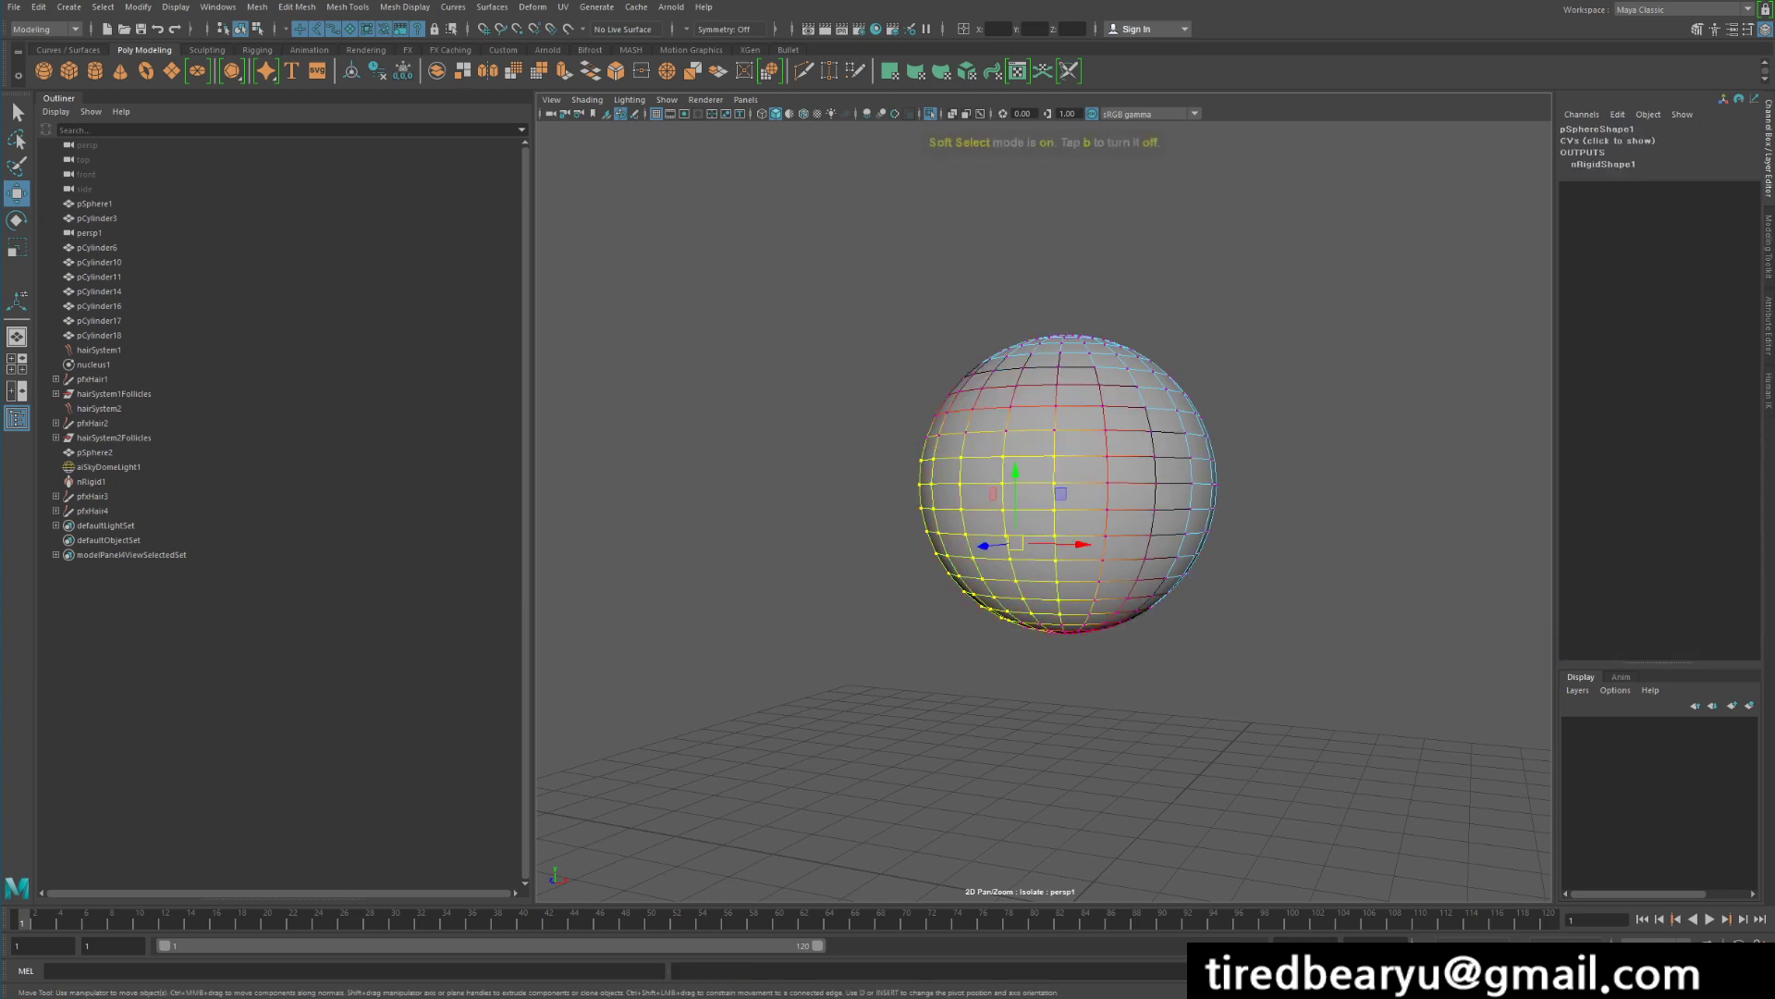
{"action": "left_click_drag", "start_coordinate": [1016, 543], "coordinate": [908, 560]}
{"action": "right_click_drag", "start_coordinate": [1074, 593], "coordinate": [1128, 614]}
{"action": "right_click_drag", "start_coordinate": [1047, 554], "coordinate": [1116, 532]}
{"action": "key", "text": "alt+v"}
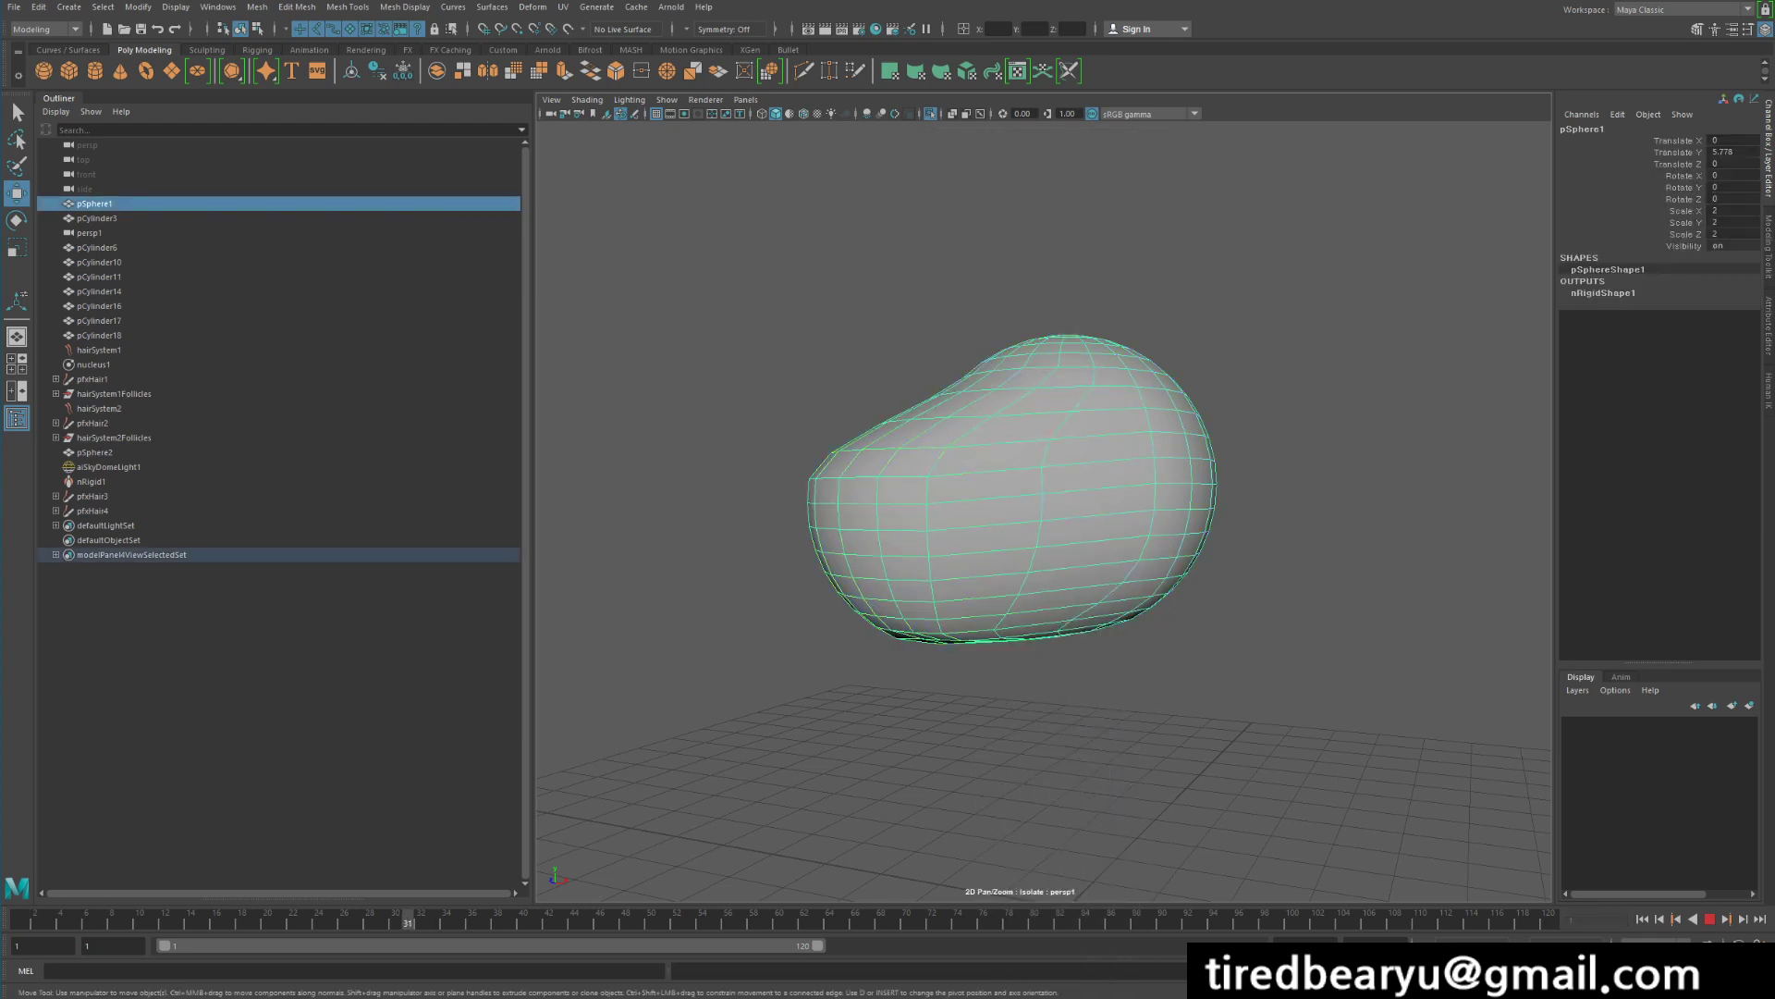
{"action": "key", "text": "Escape"}
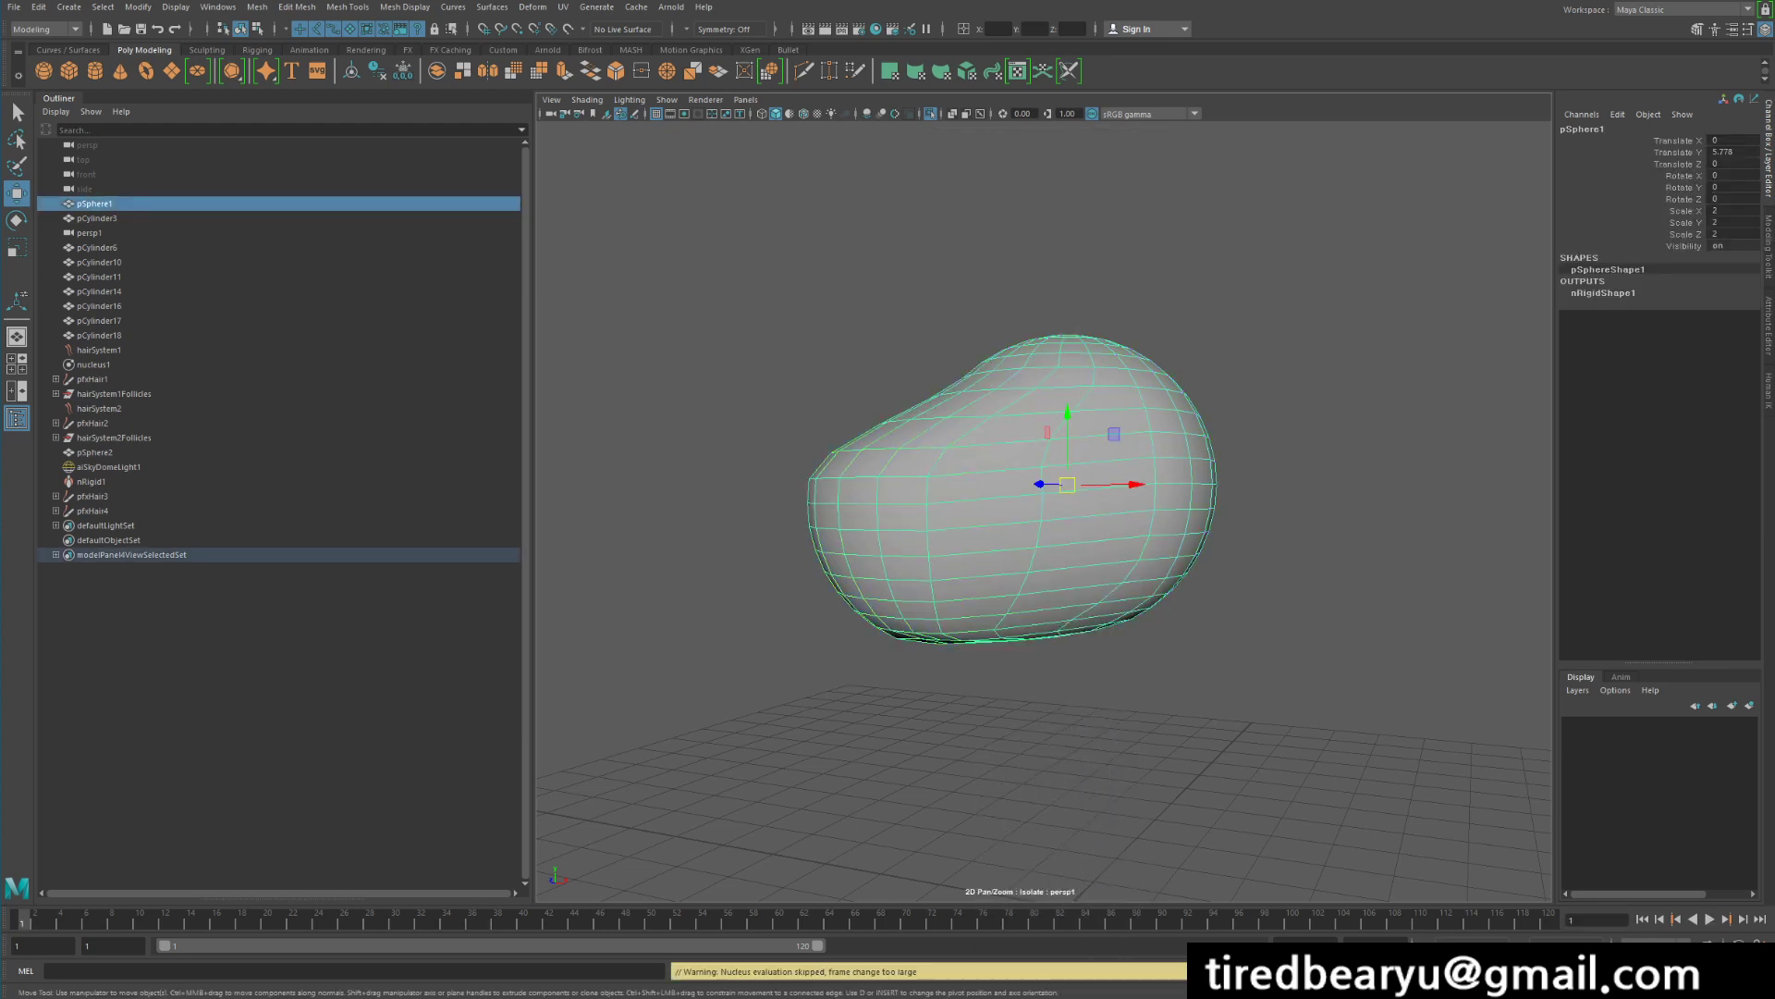
Turn off isolation and view the deformed head together with the rest of the character
{"action": "left_click", "coordinate": [1313, 462]}
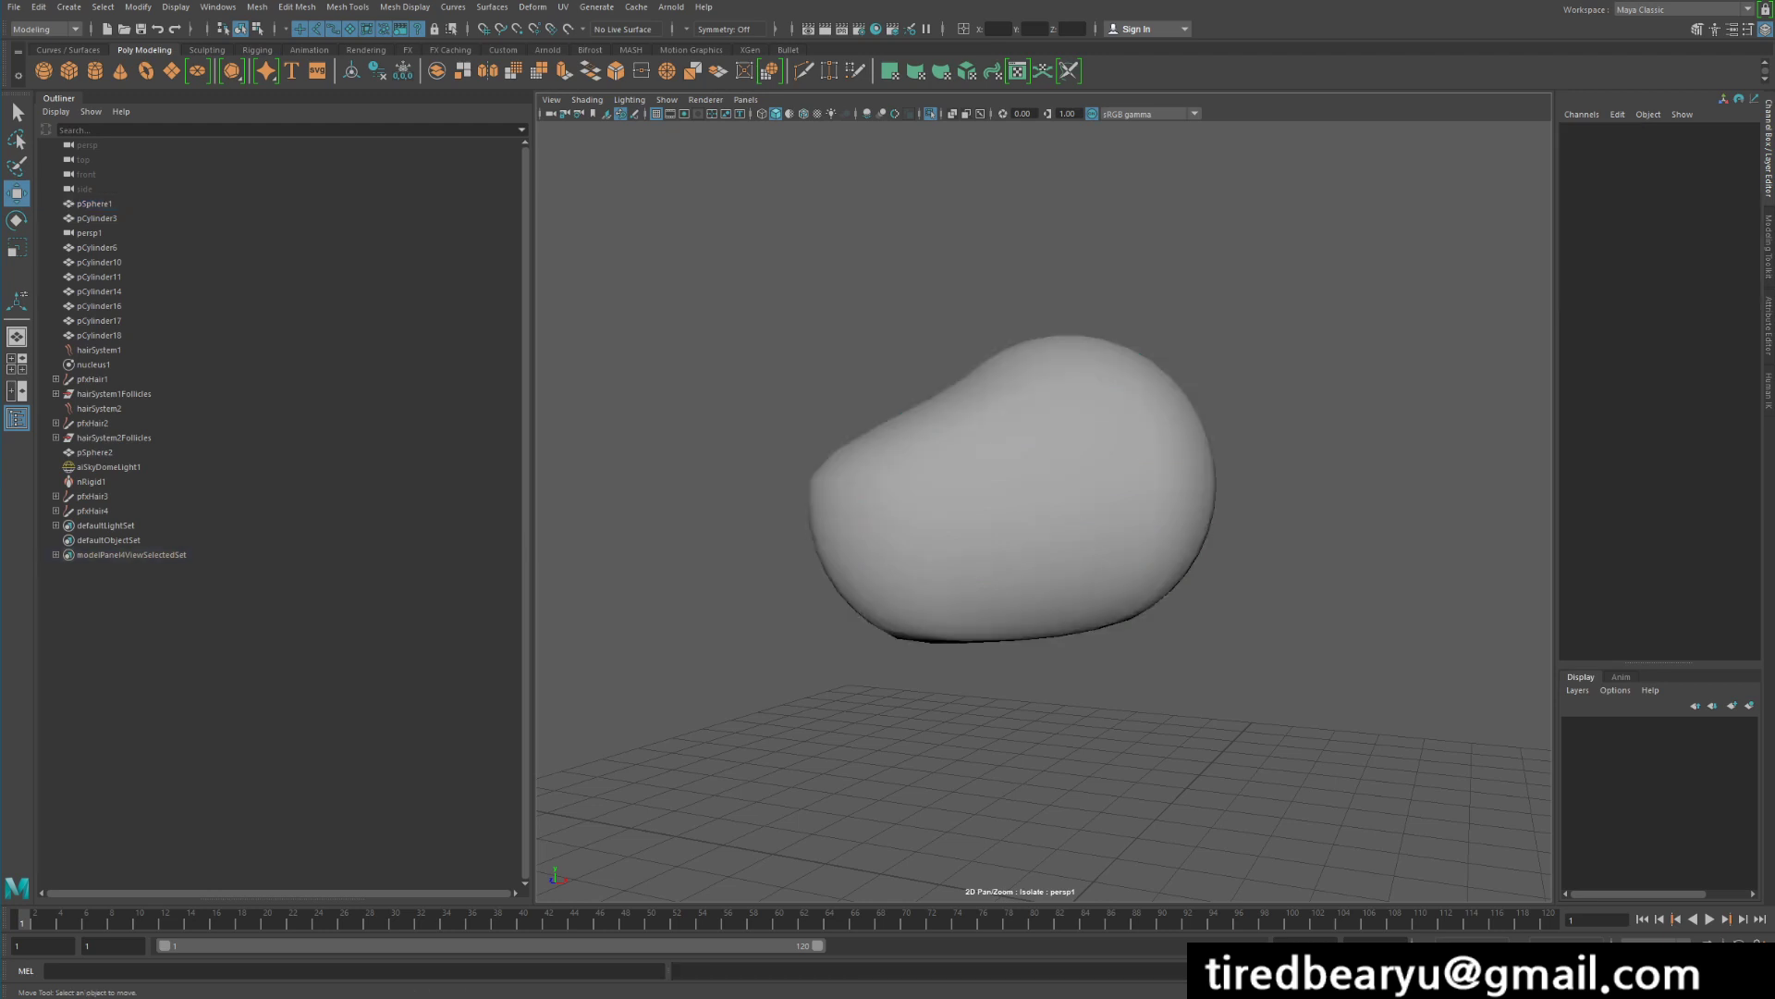
{"action": "key", "text": "b"}
{"action": "key", "text": "ctrl+1"}
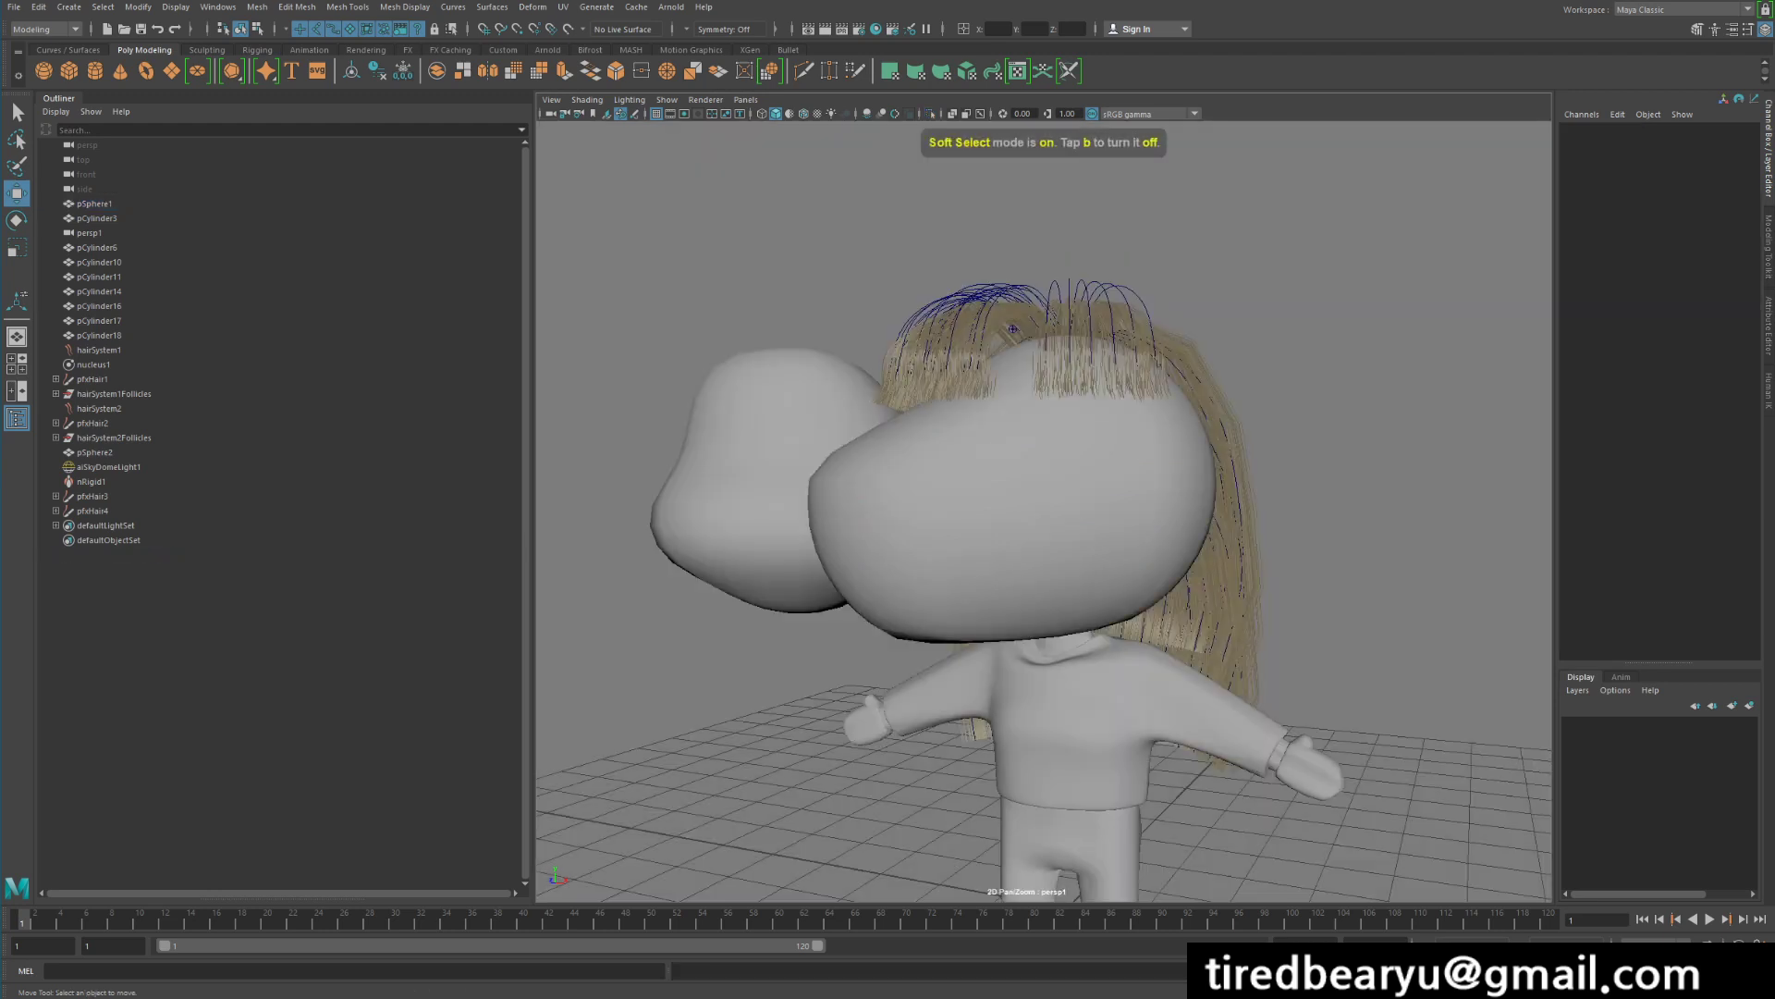
{"action": "left_click_drag", "start_coordinate": [1072, 463], "coordinate": [1165, 467], "text": "alt"}
{"action": "left_click", "coordinate": [1142, 365]}
Undo the test deformation of the head sphere
{"action": "key", "text": "ctrl+z"}
{"action": "key", "text": "ctrl+z"}
{"action": "key", "text": "ctrl+z"}
{"action": "key", "text": "ctrl+z"}
{"action": "key", "text": "ctrl+z"}
{"action": "key", "text": "ctrl+z"}
{"action": "key", "text": "ctrl+z"}
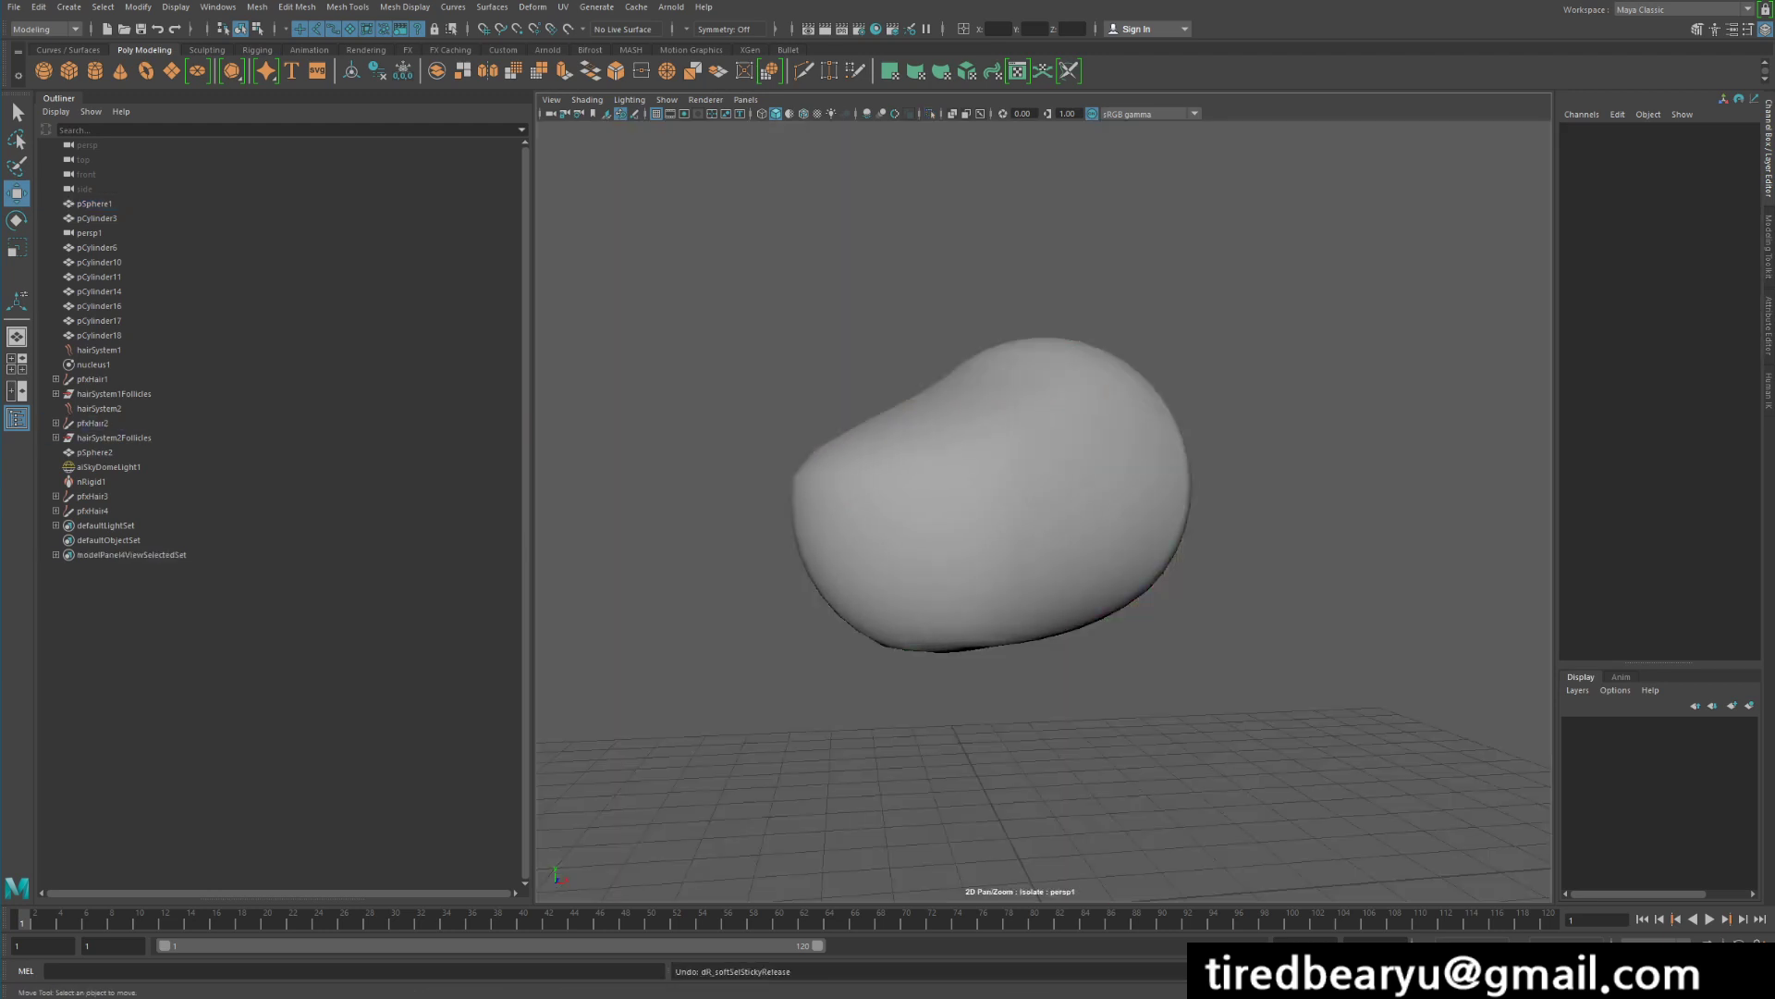
{"action": "key", "text": "ctrl+z"}
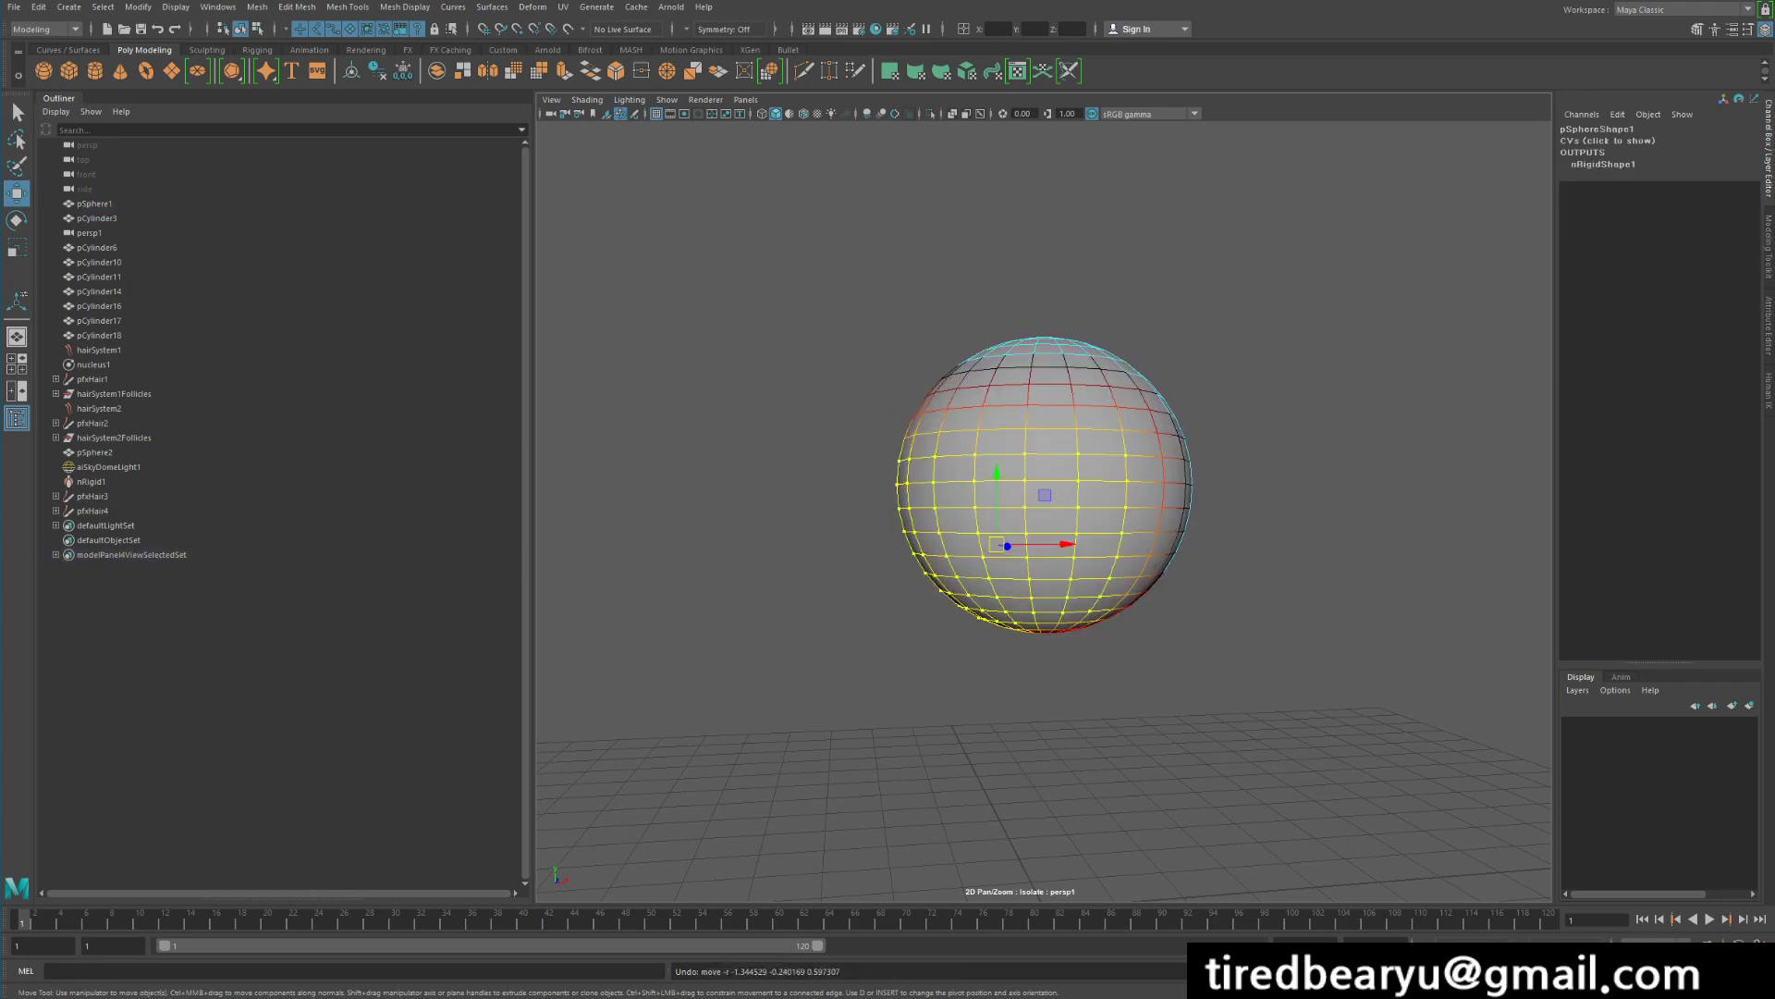
Return the head sphere to object mode, show the whole character again and select the head
{"action": "right_click_drag", "start_coordinate": [1142, 494], "coordinate": [1197, 453]}
{"action": "left_click", "coordinate": [1263, 444]}
{"action": "left_click", "coordinate": [1133, 462]}
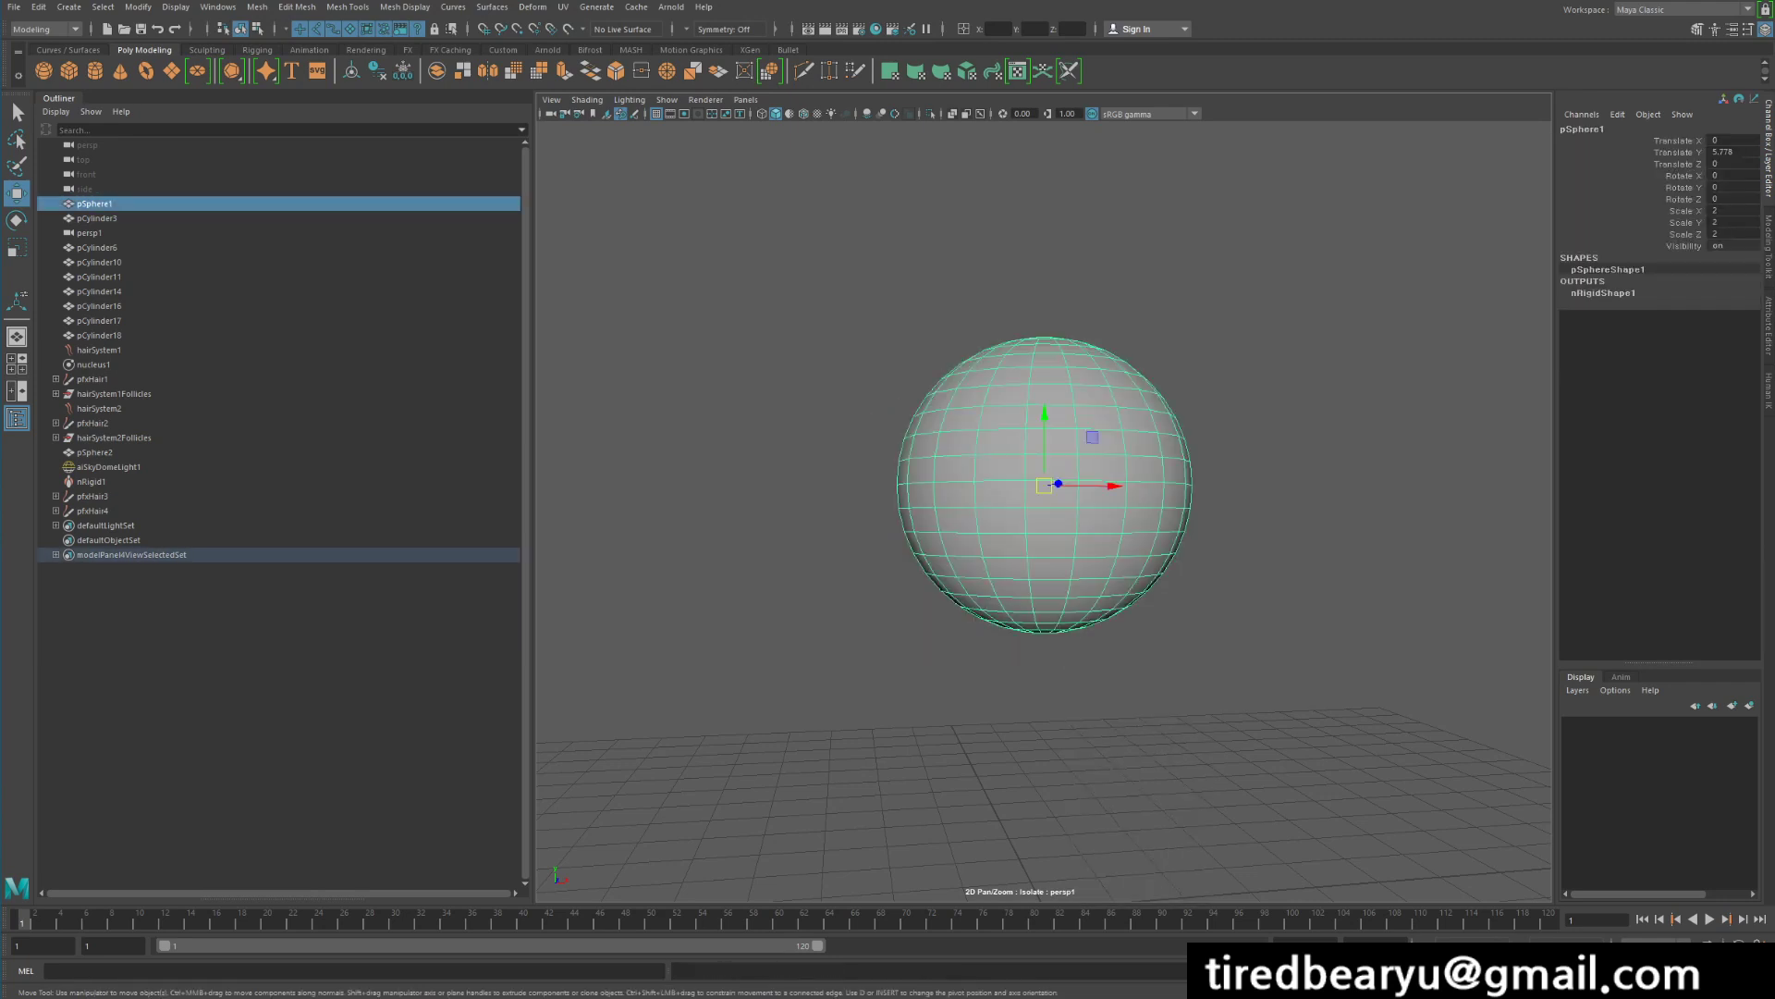
{"action": "key", "text": "ctrl+1"}
{"action": "left_click", "coordinate": [1295, 462]}
{"action": "left_click_drag", "start_coordinate": [1294, 462], "coordinate": [1133, 472], "text": "alt"}
{"action": "left_click", "coordinate": [1213, 499]}
{"action": "left_click", "coordinate": [1128, 472]}
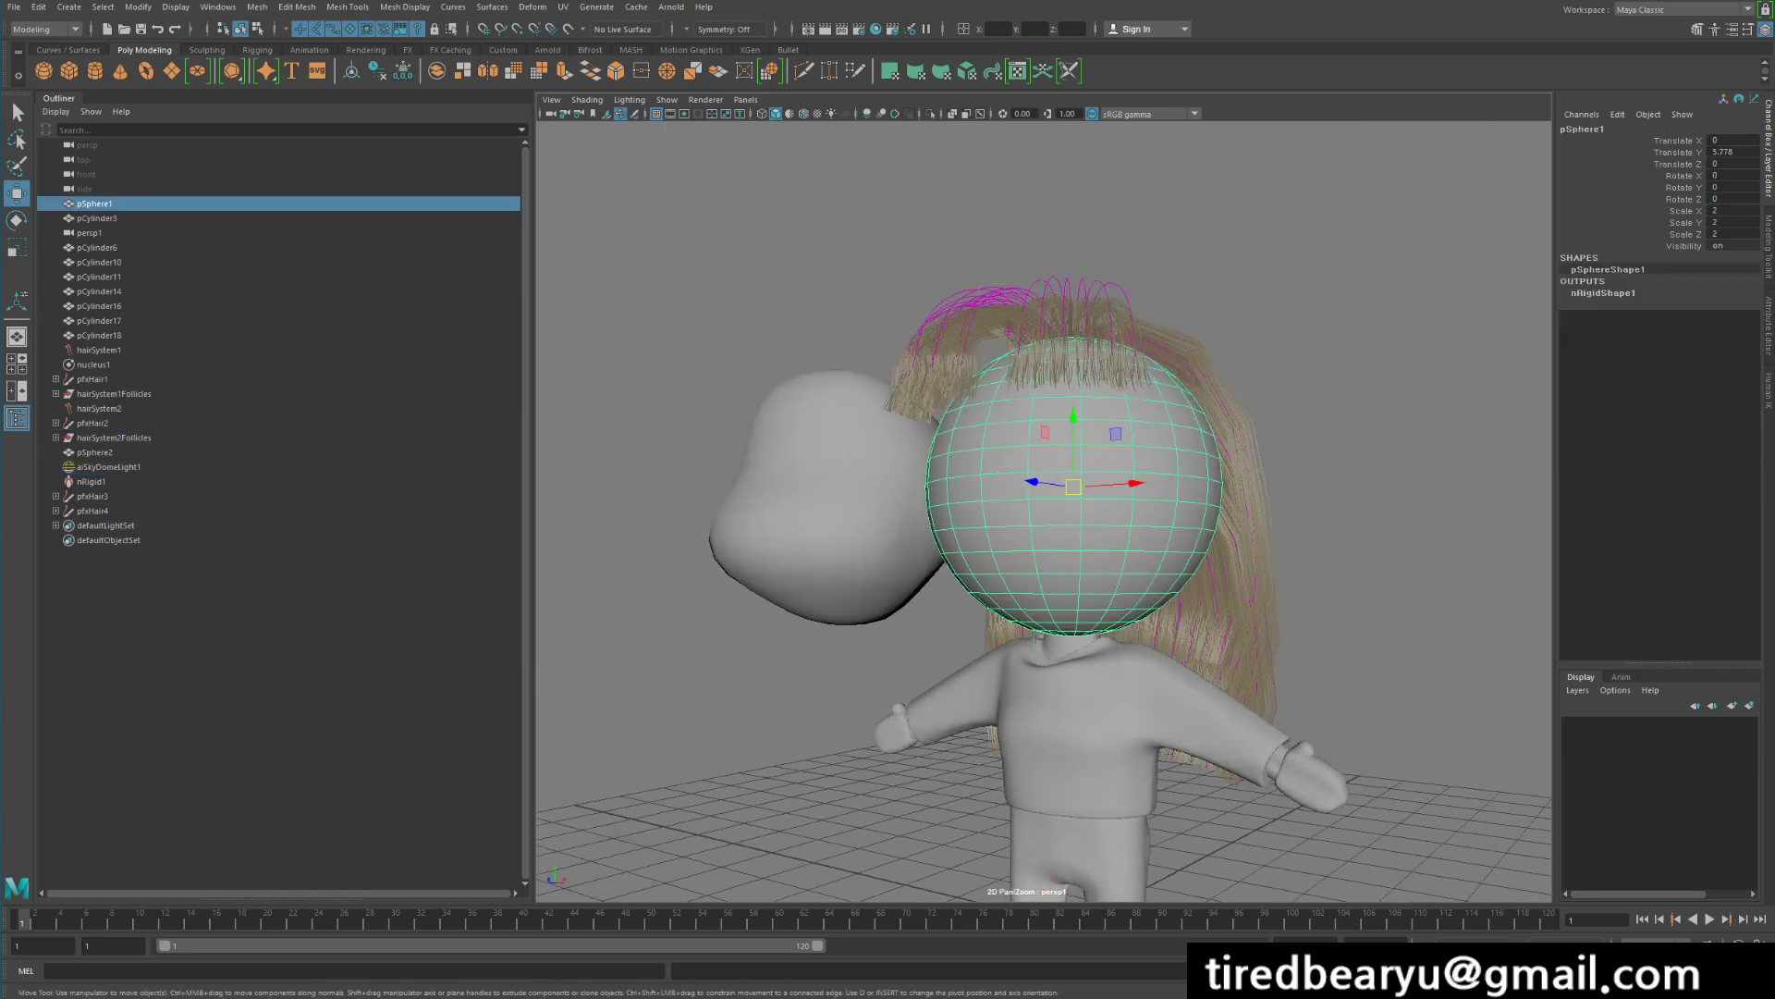
Inspect the character in wireframe display, restore shaded display and reselect the head sphere
{"action": "middle_click_drag", "start_coordinate": [1128, 472], "coordinate": [1116, 325], "text": "alt"}
{"action": "left_click_drag", "start_coordinate": [1116, 325], "coordinate": [1174, 327], "text": "alt"}
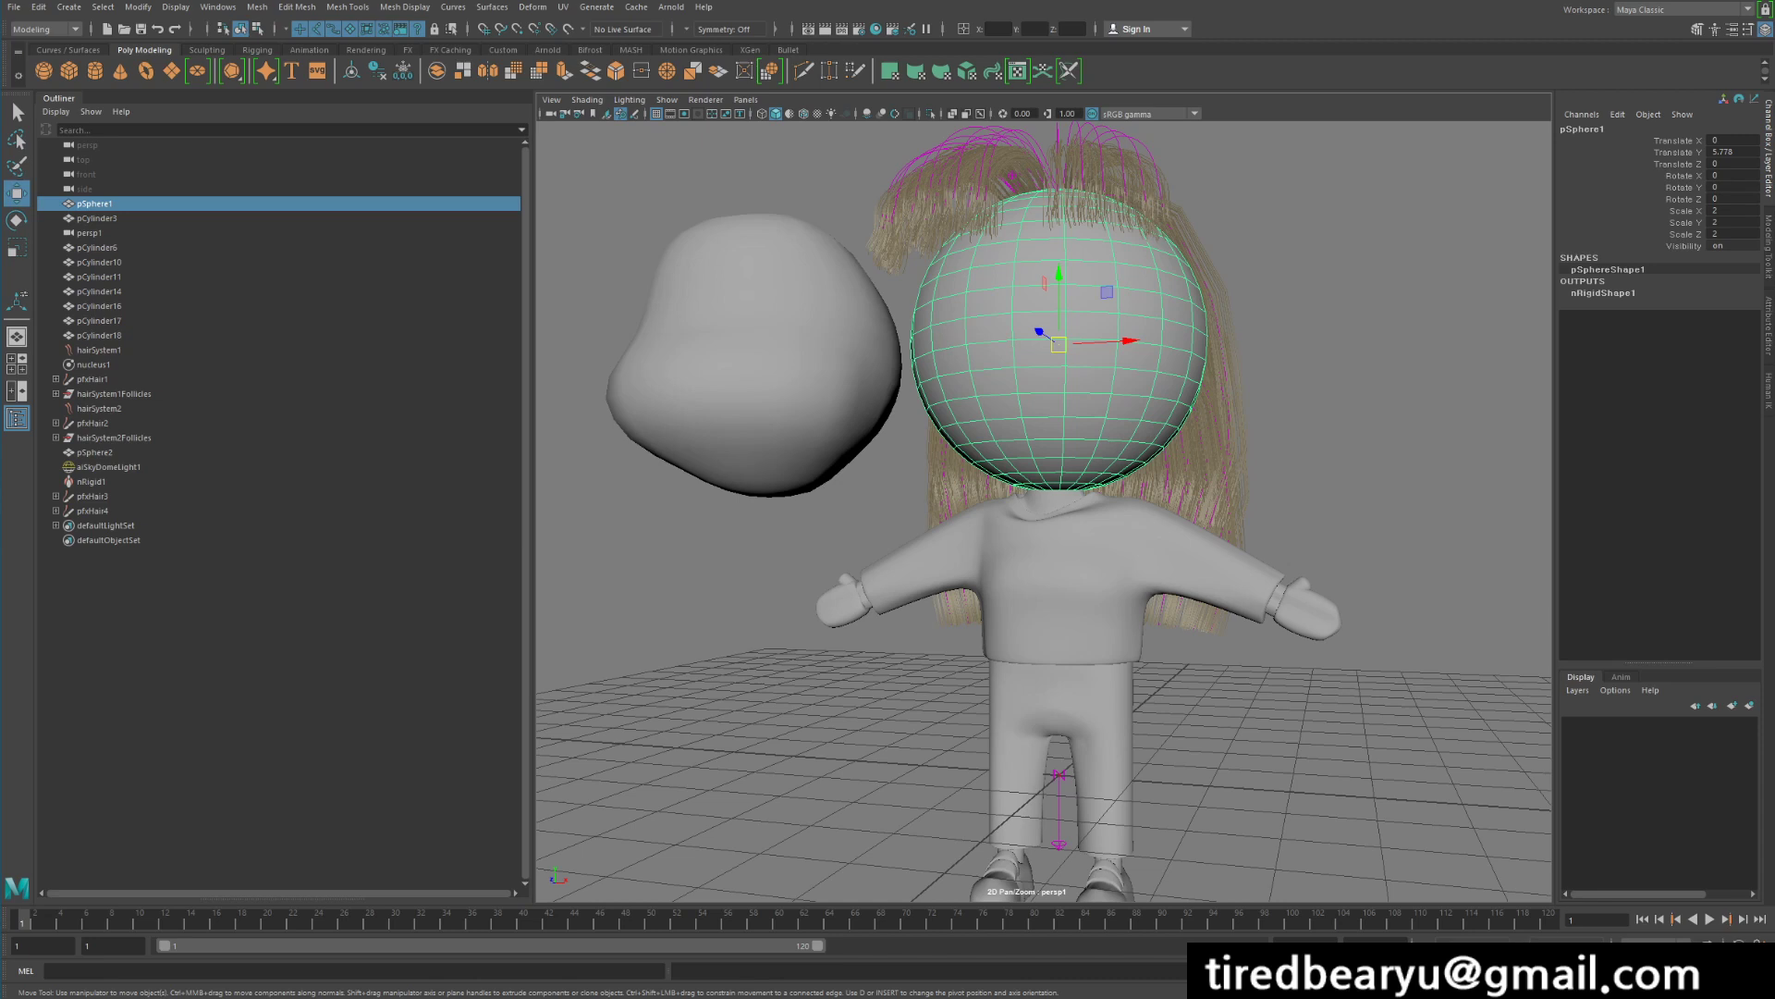
{"action": "key", "text": "4"}
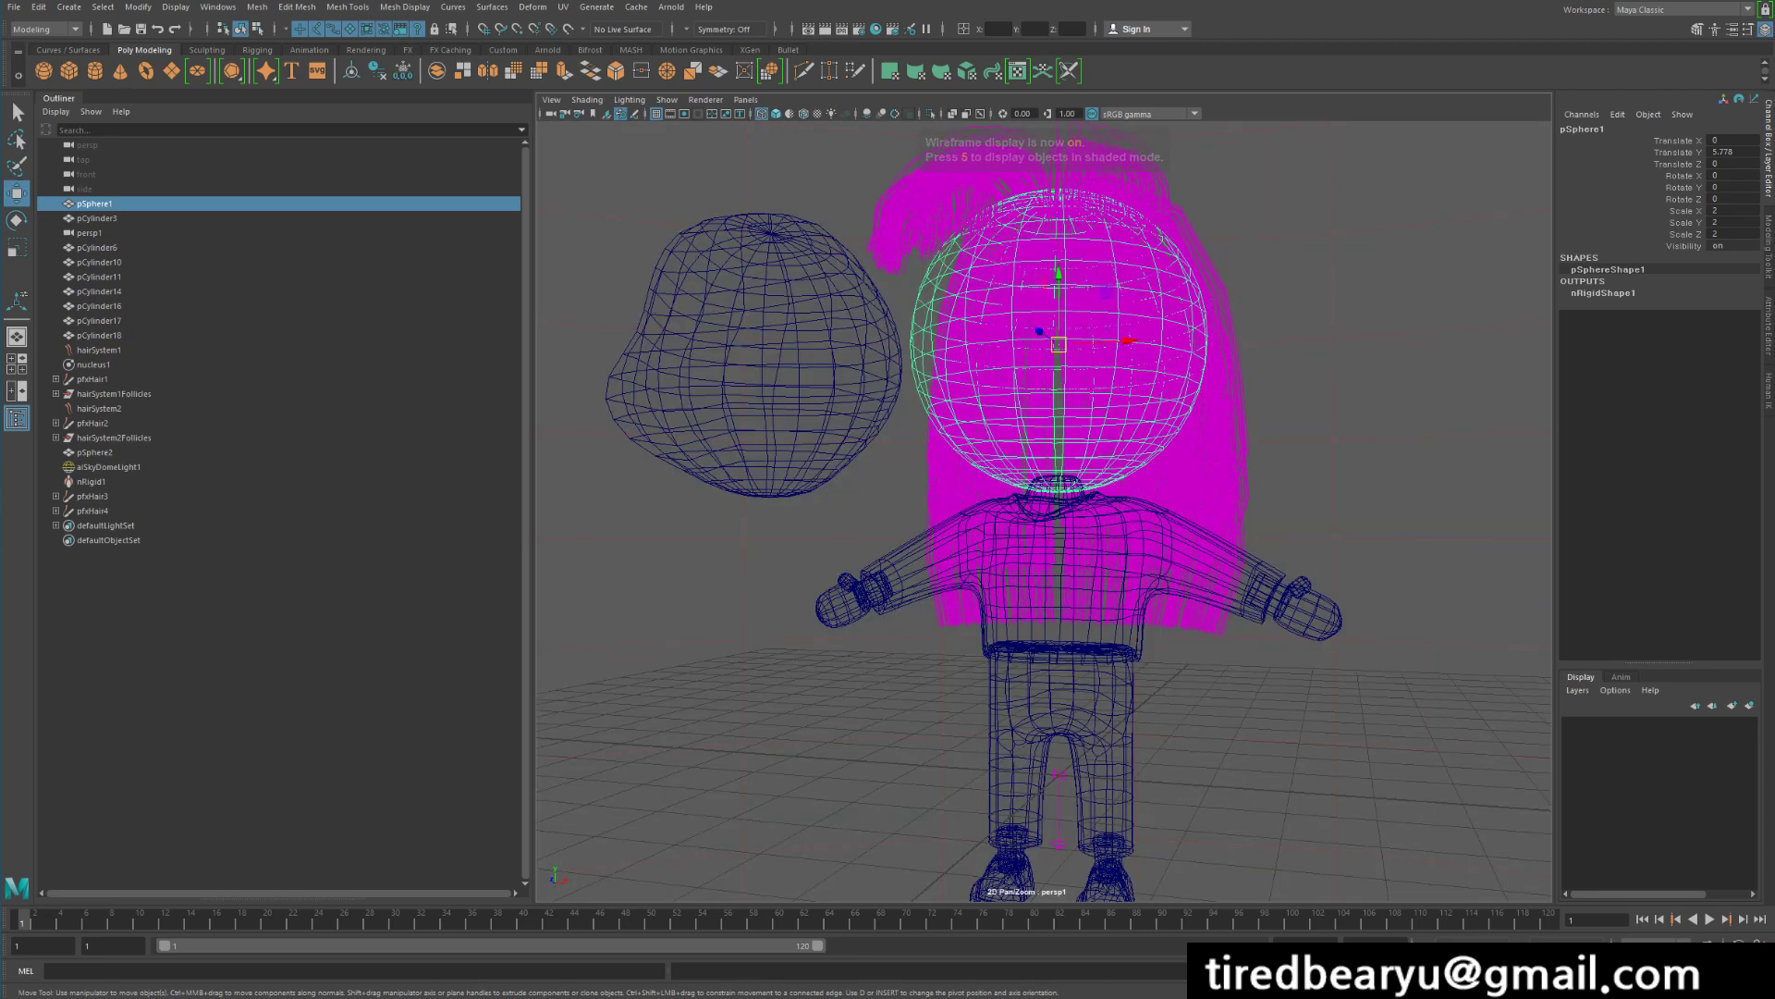
{"action": "left_click", "coordinate": [1368, 370]}
{"action": "key", "text": "5"}
{"action": "left_click_drag", "start_coordinate": [1156, 370], "coordinate": [1073, 366], "text": "alt"}
{"action": "left_click", "coordinate": [1063, 351]}
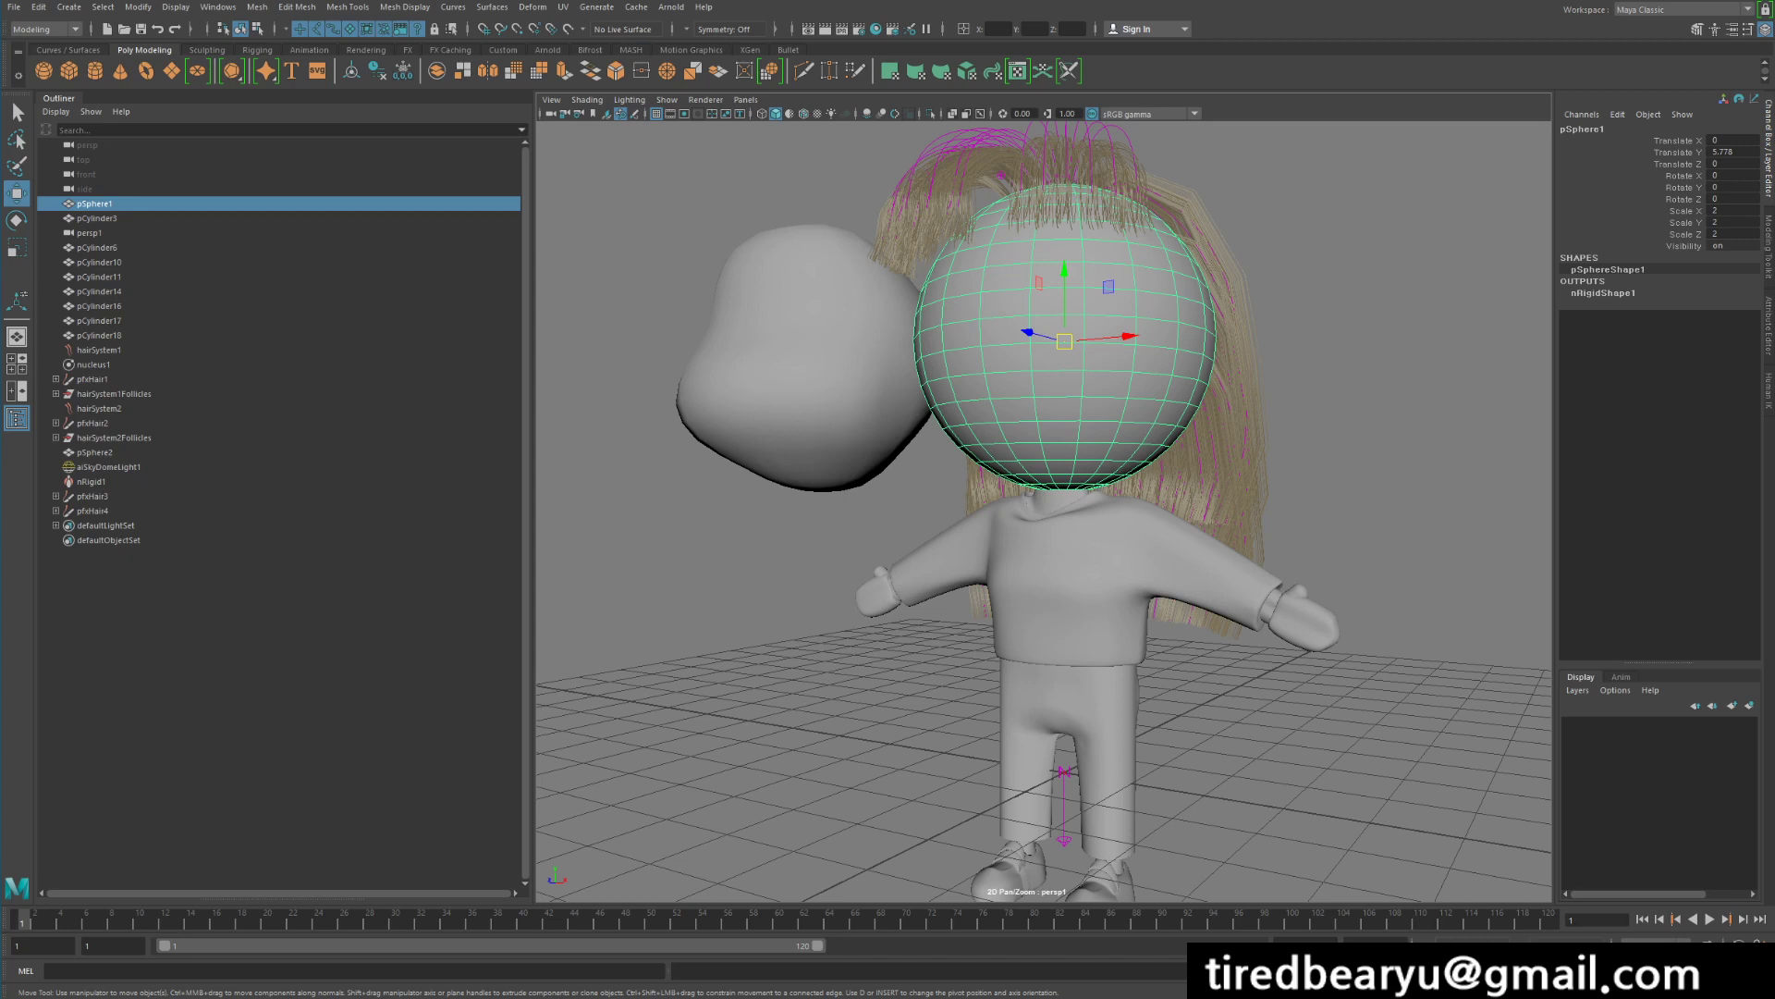
Create a blend shape on the head sphere using the reshaped copy as its target
{"action": "left_click", "coordinate": [832, 370]}
{"action": "left_click", "coordinate": [998, 370], "text": "shift"}
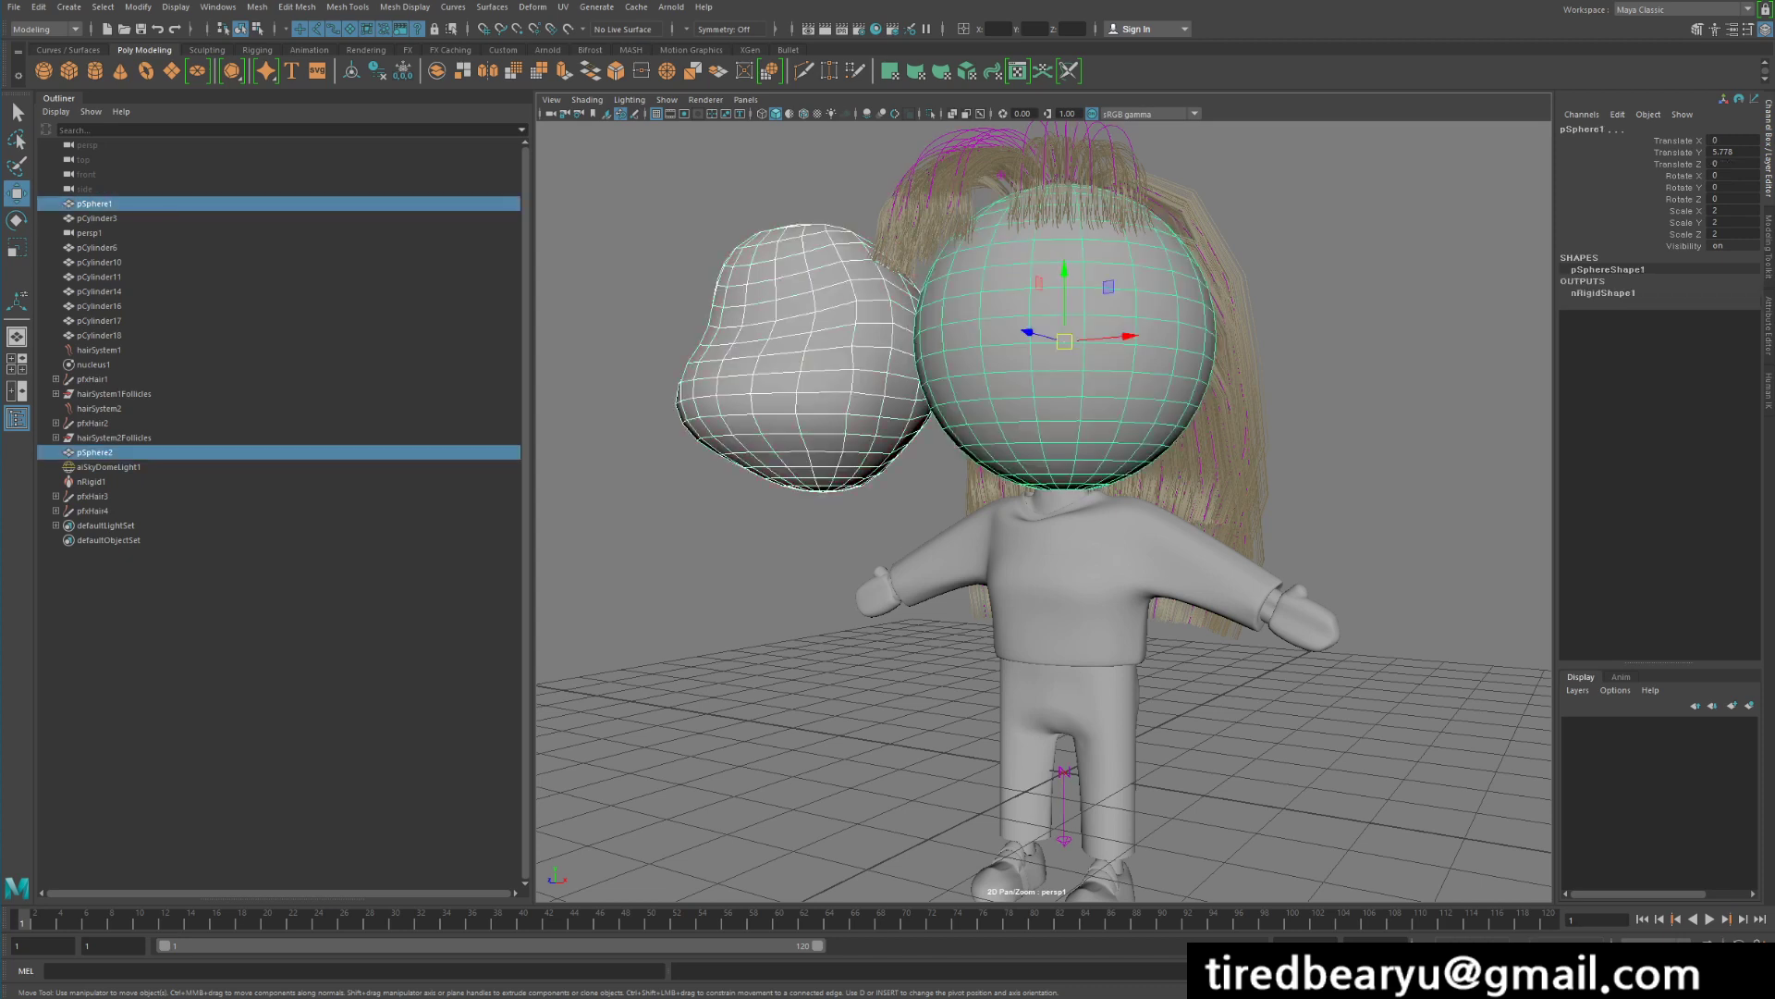
{"action": "left_click", "coordinate": [46, 28]}
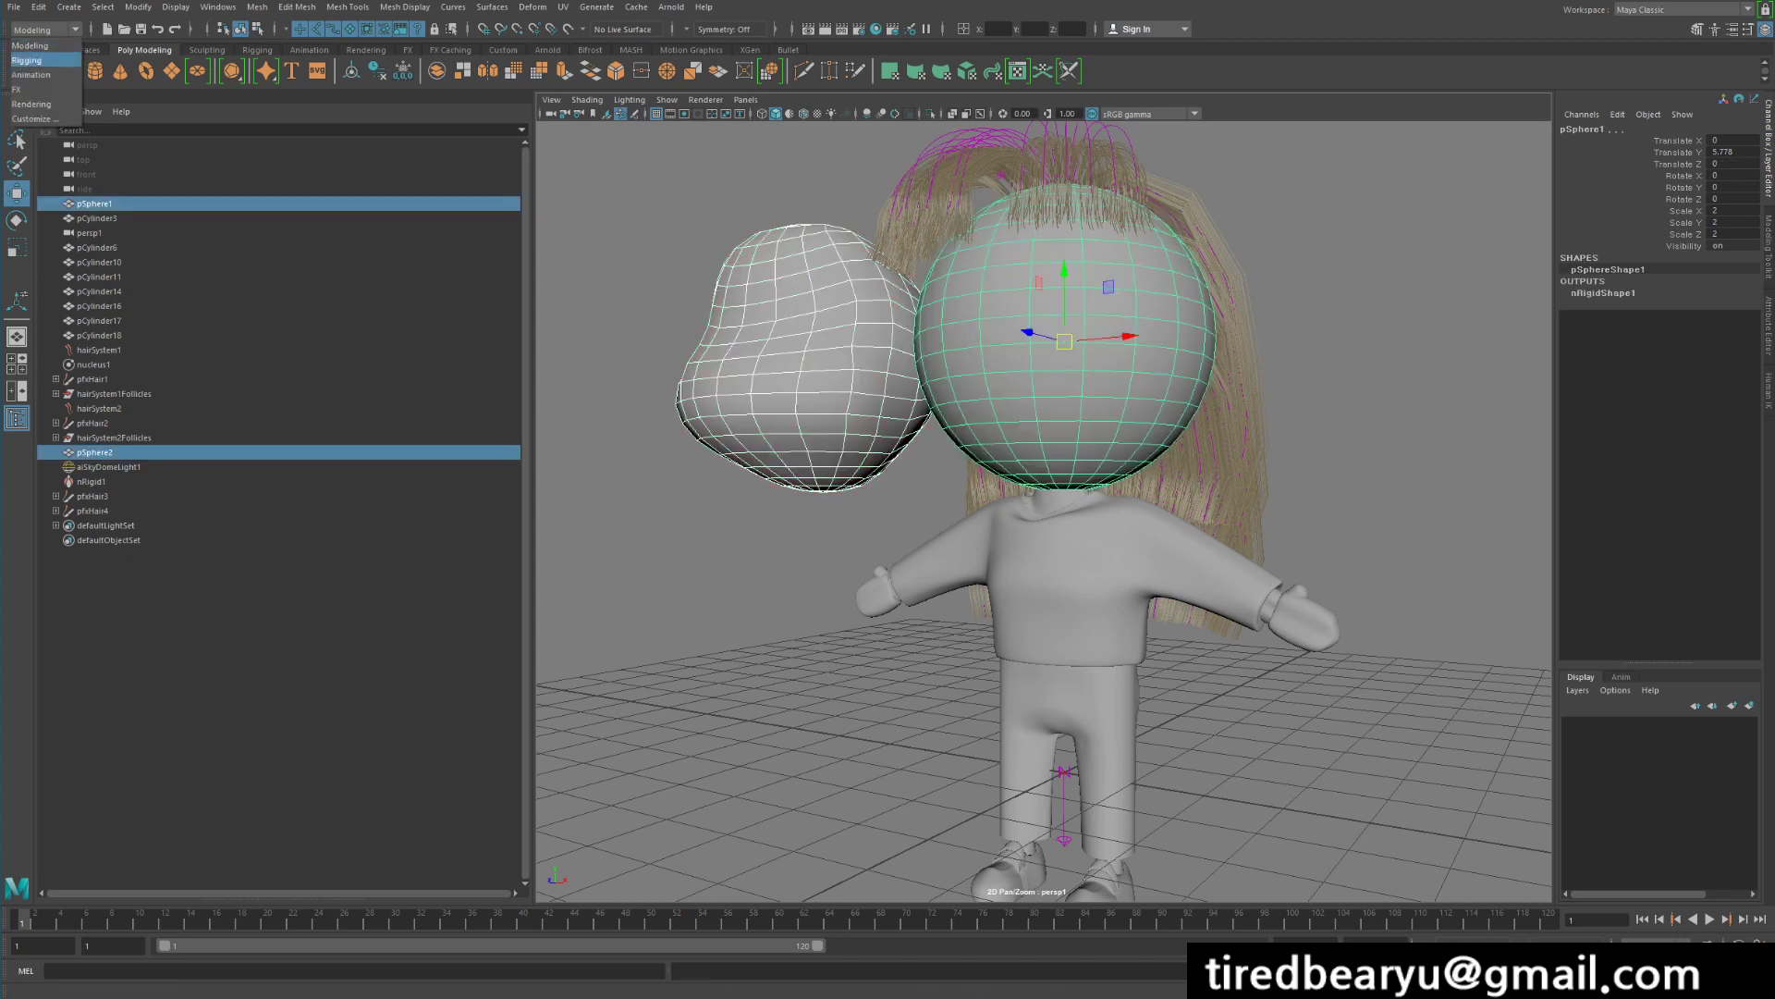
{"action": "left_click", "coordinate": [28, 60]}
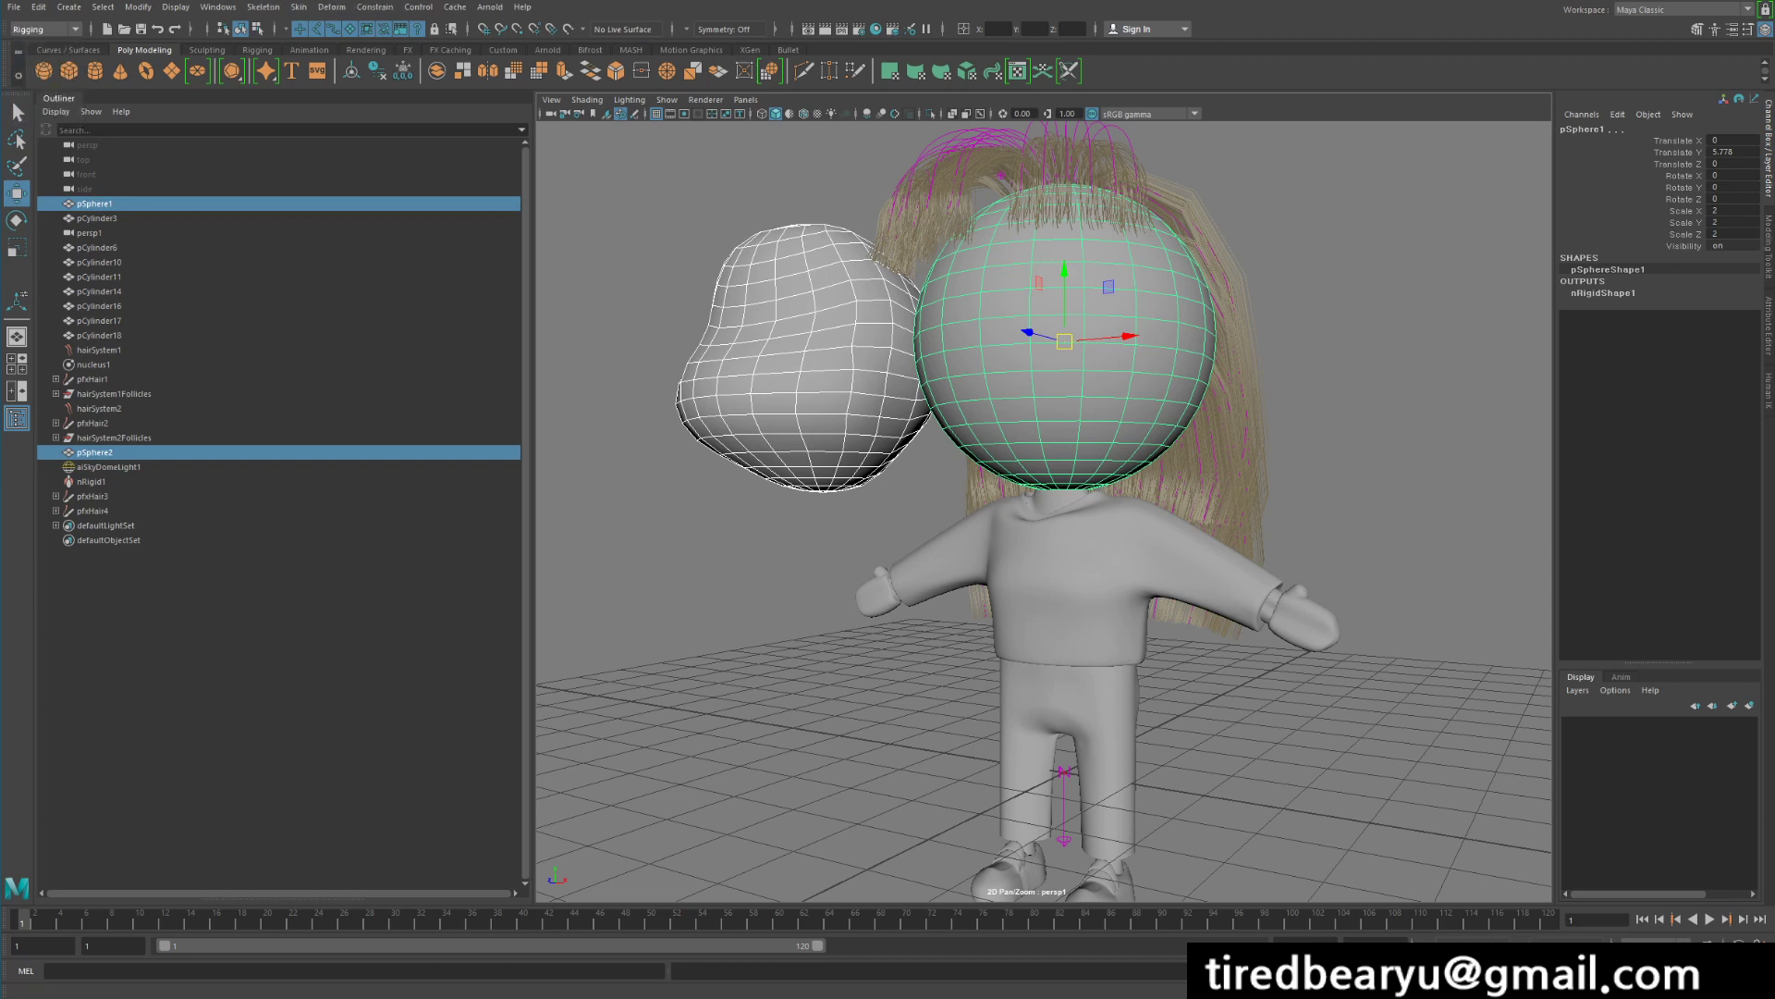
{"action": "left_click", "coordinate": [331, 7]}
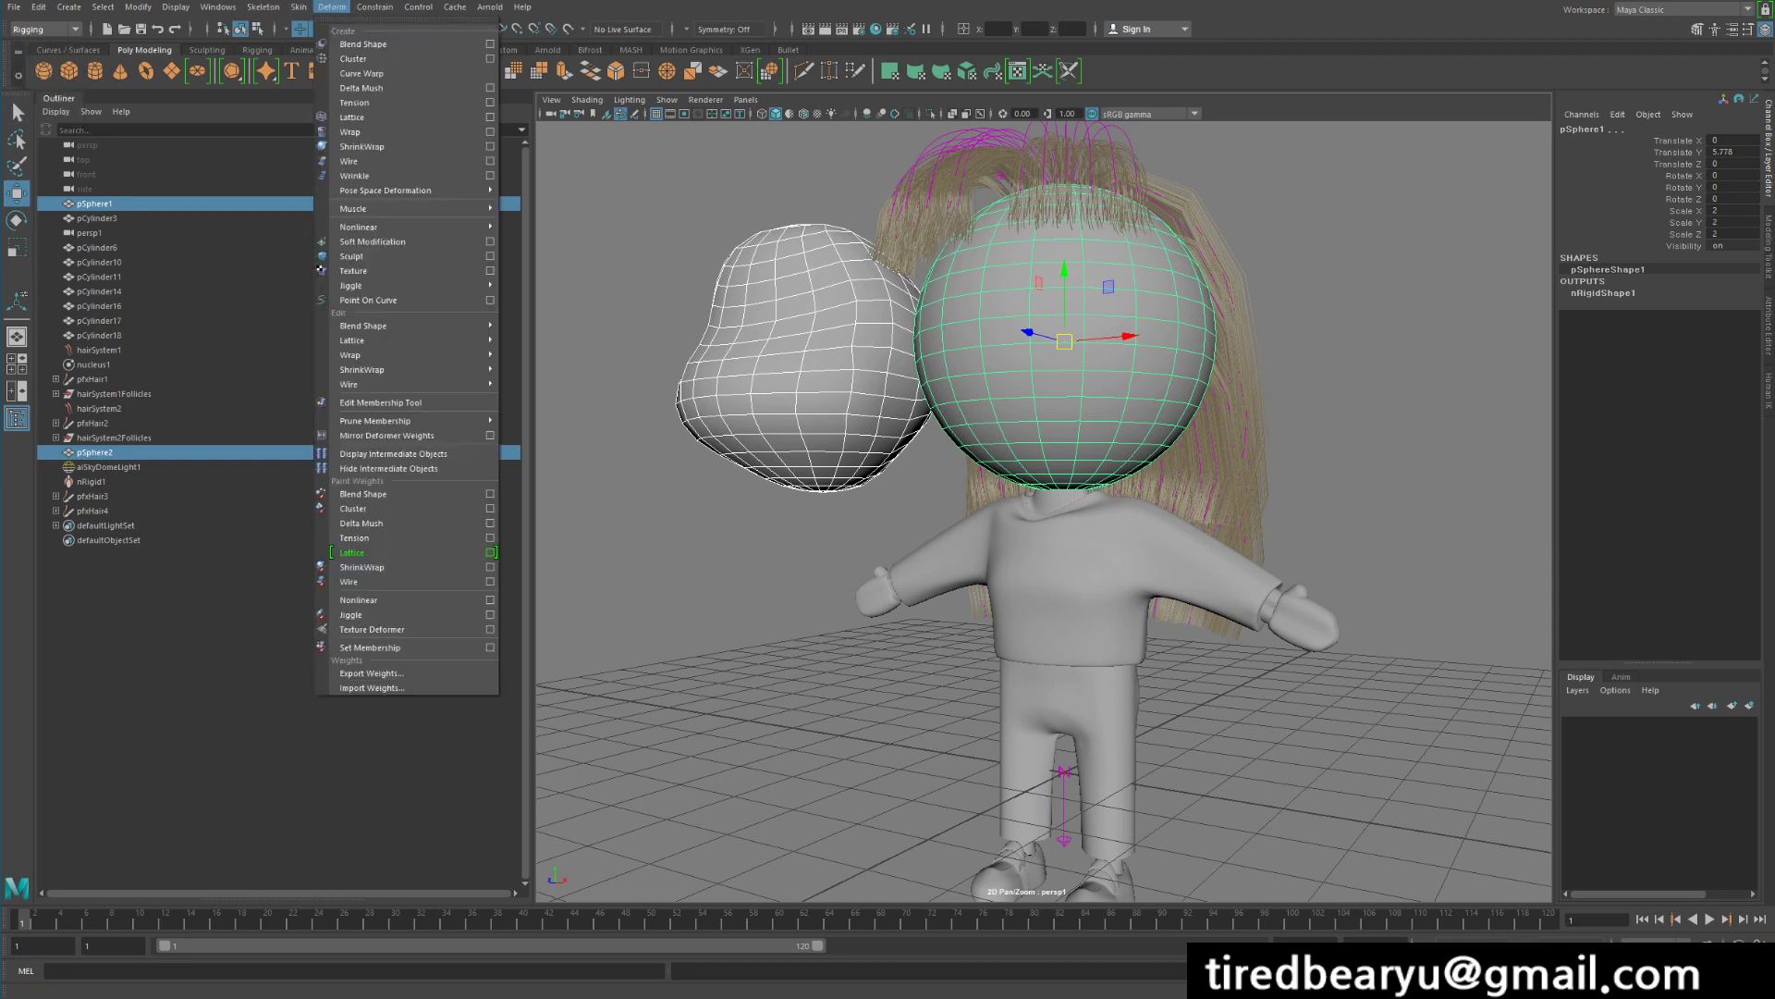
{"action": "mouse_move", "coordinate": [299, 7]}
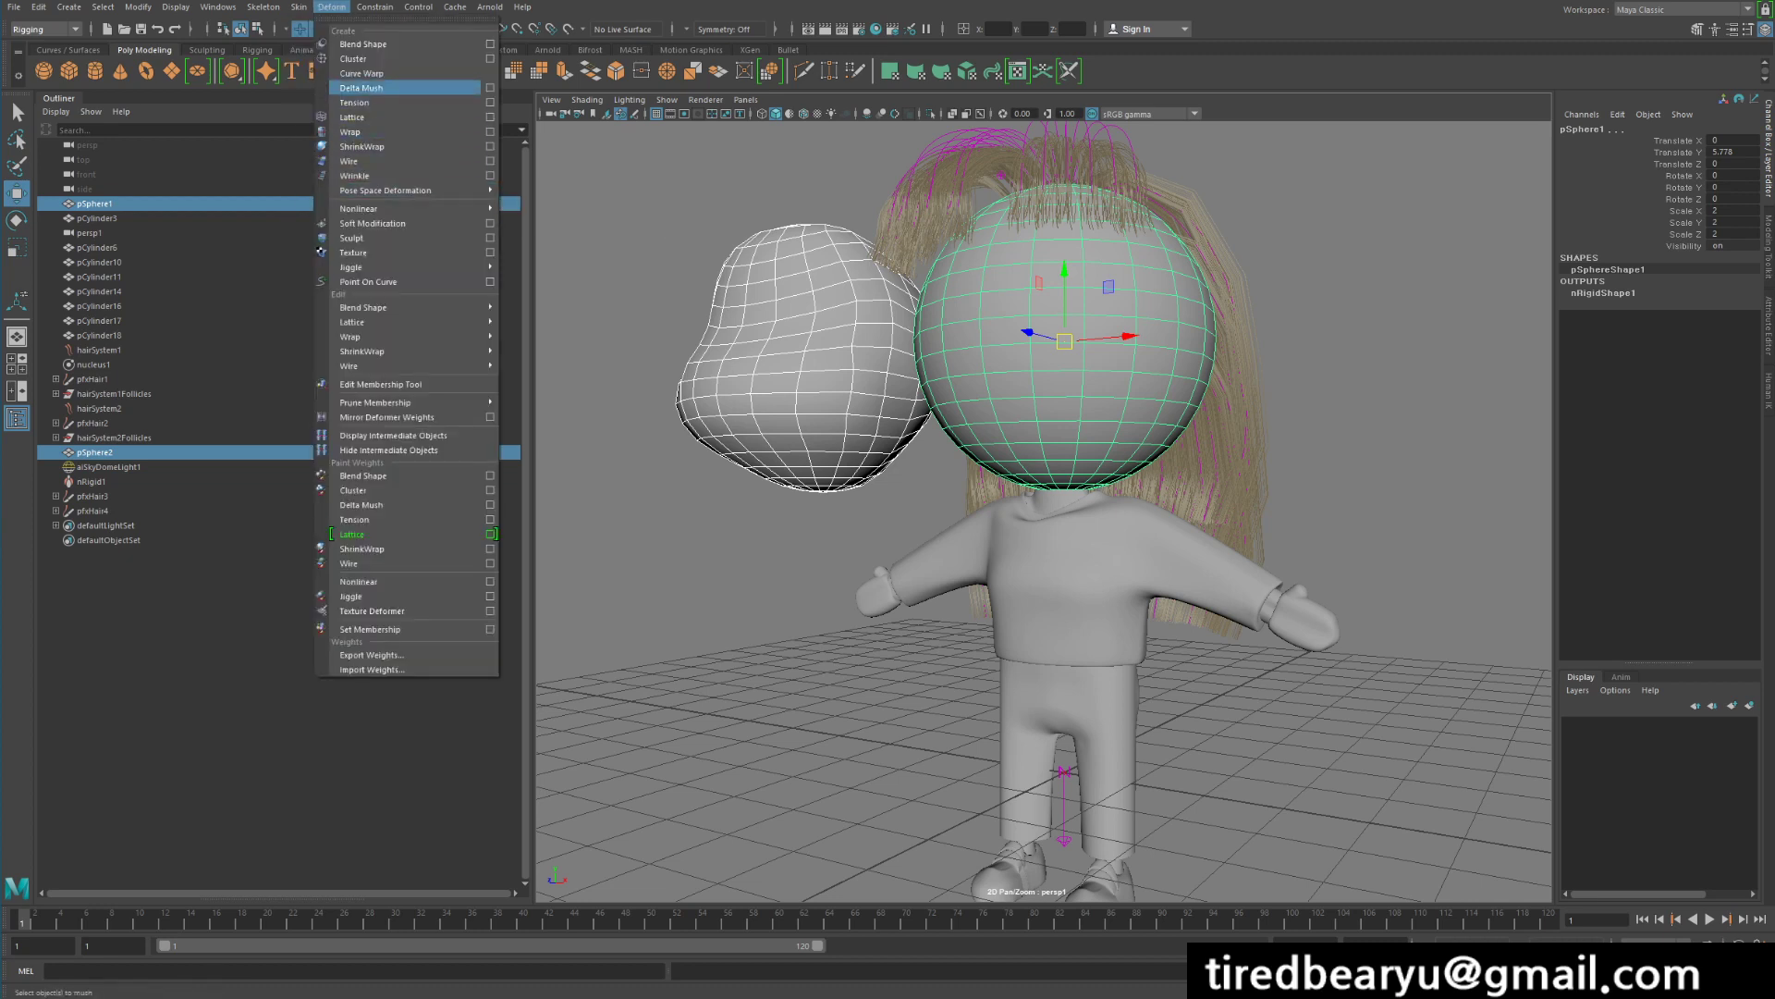
{"action": "left_click", "coordinate": [366, 44]}
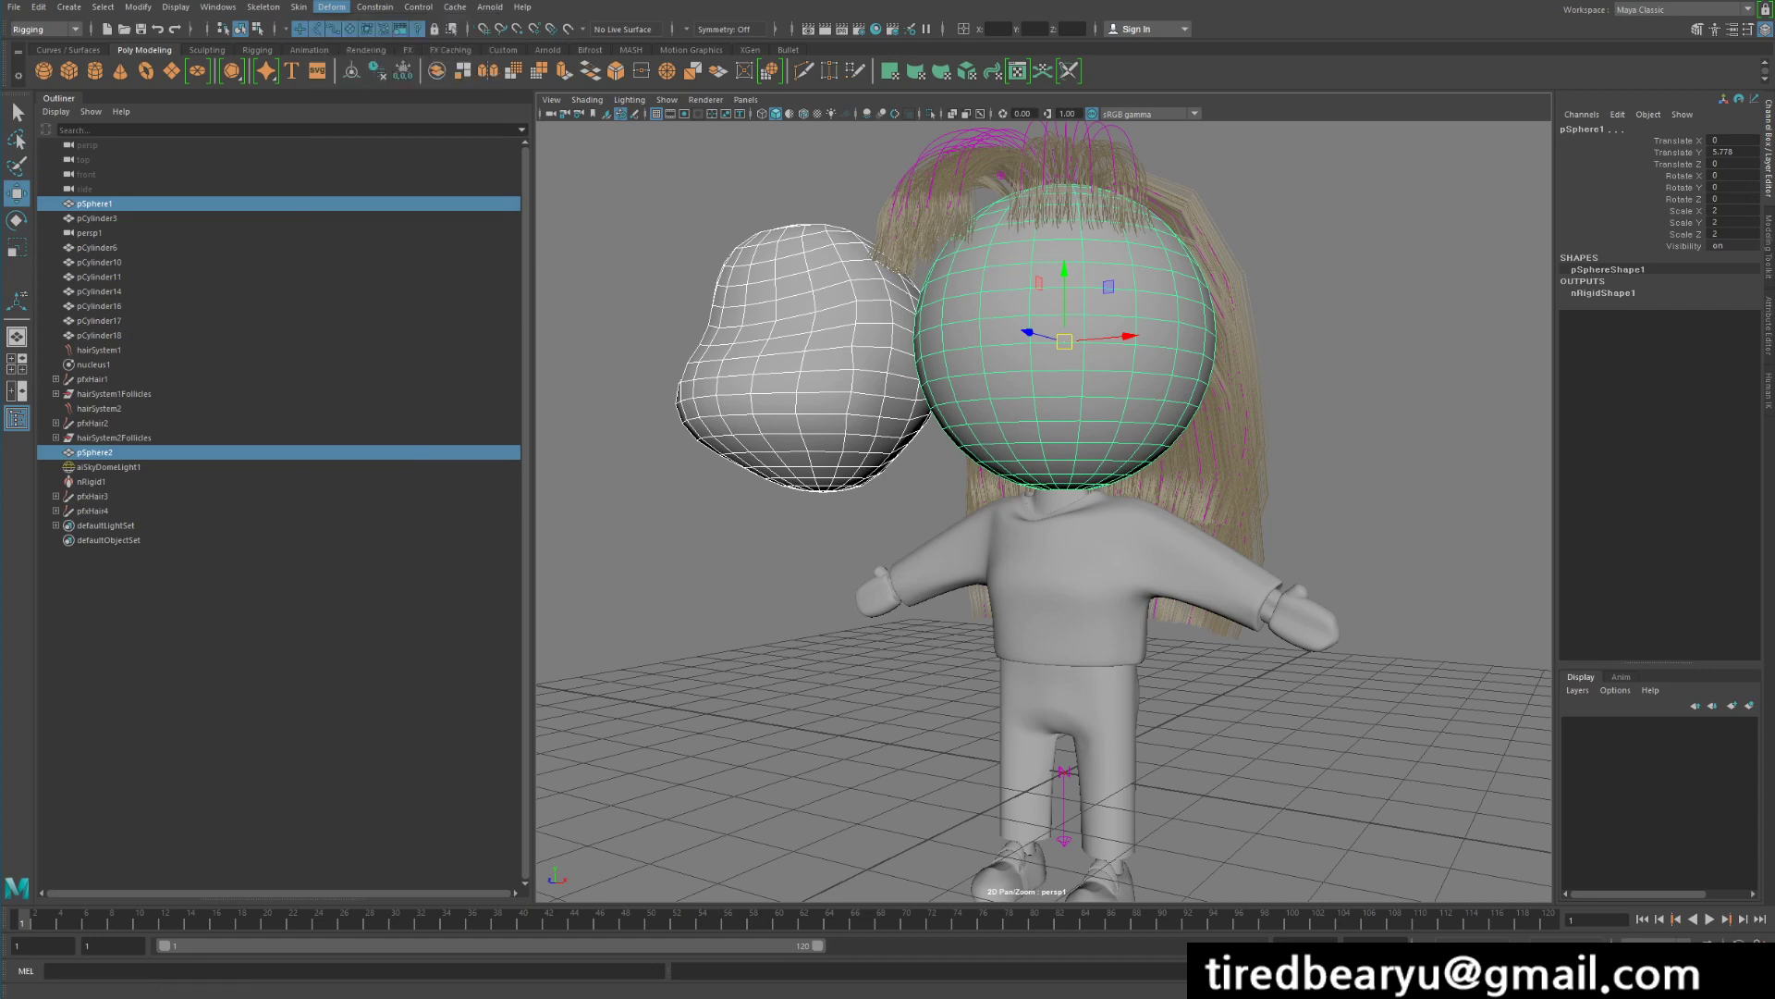
Set the head's blendShape1 weight for pSphere2 to 1
{"action": "left_click", "coordinate": [1234, 389]}
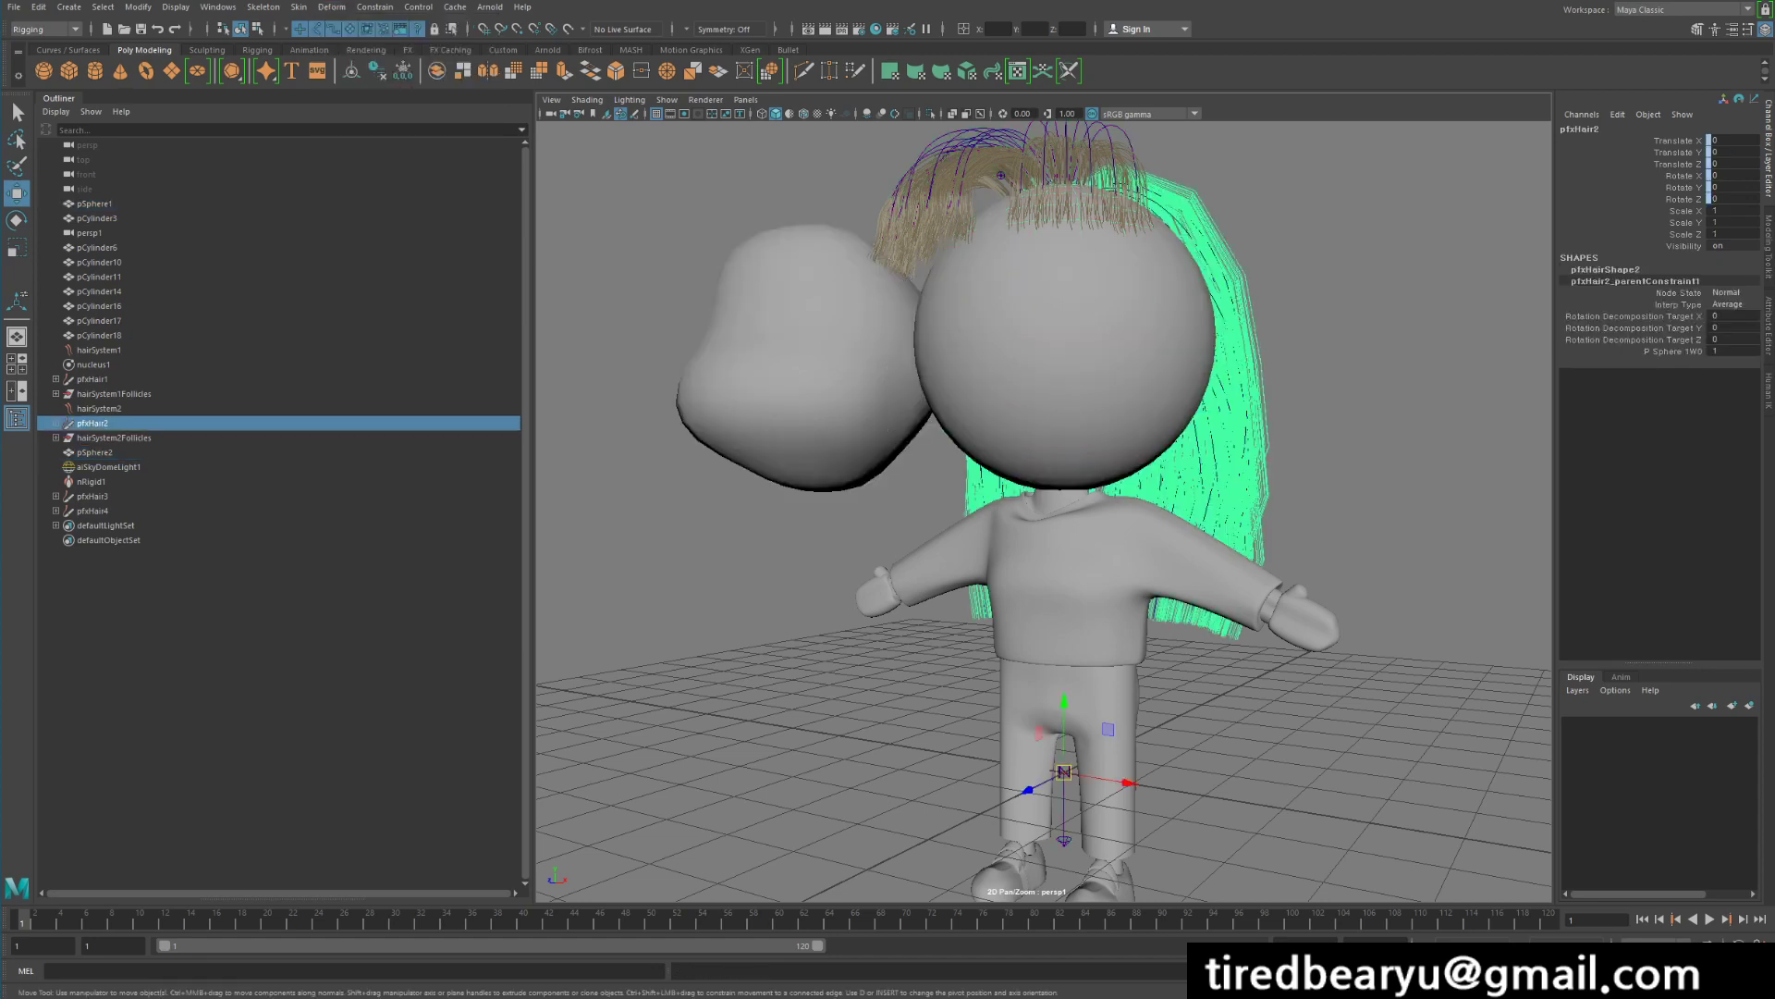
{"action": "left_click_drag", "start_coordinate": [1235, 388], "coordinate": [1355, 393], "text": "alt"}
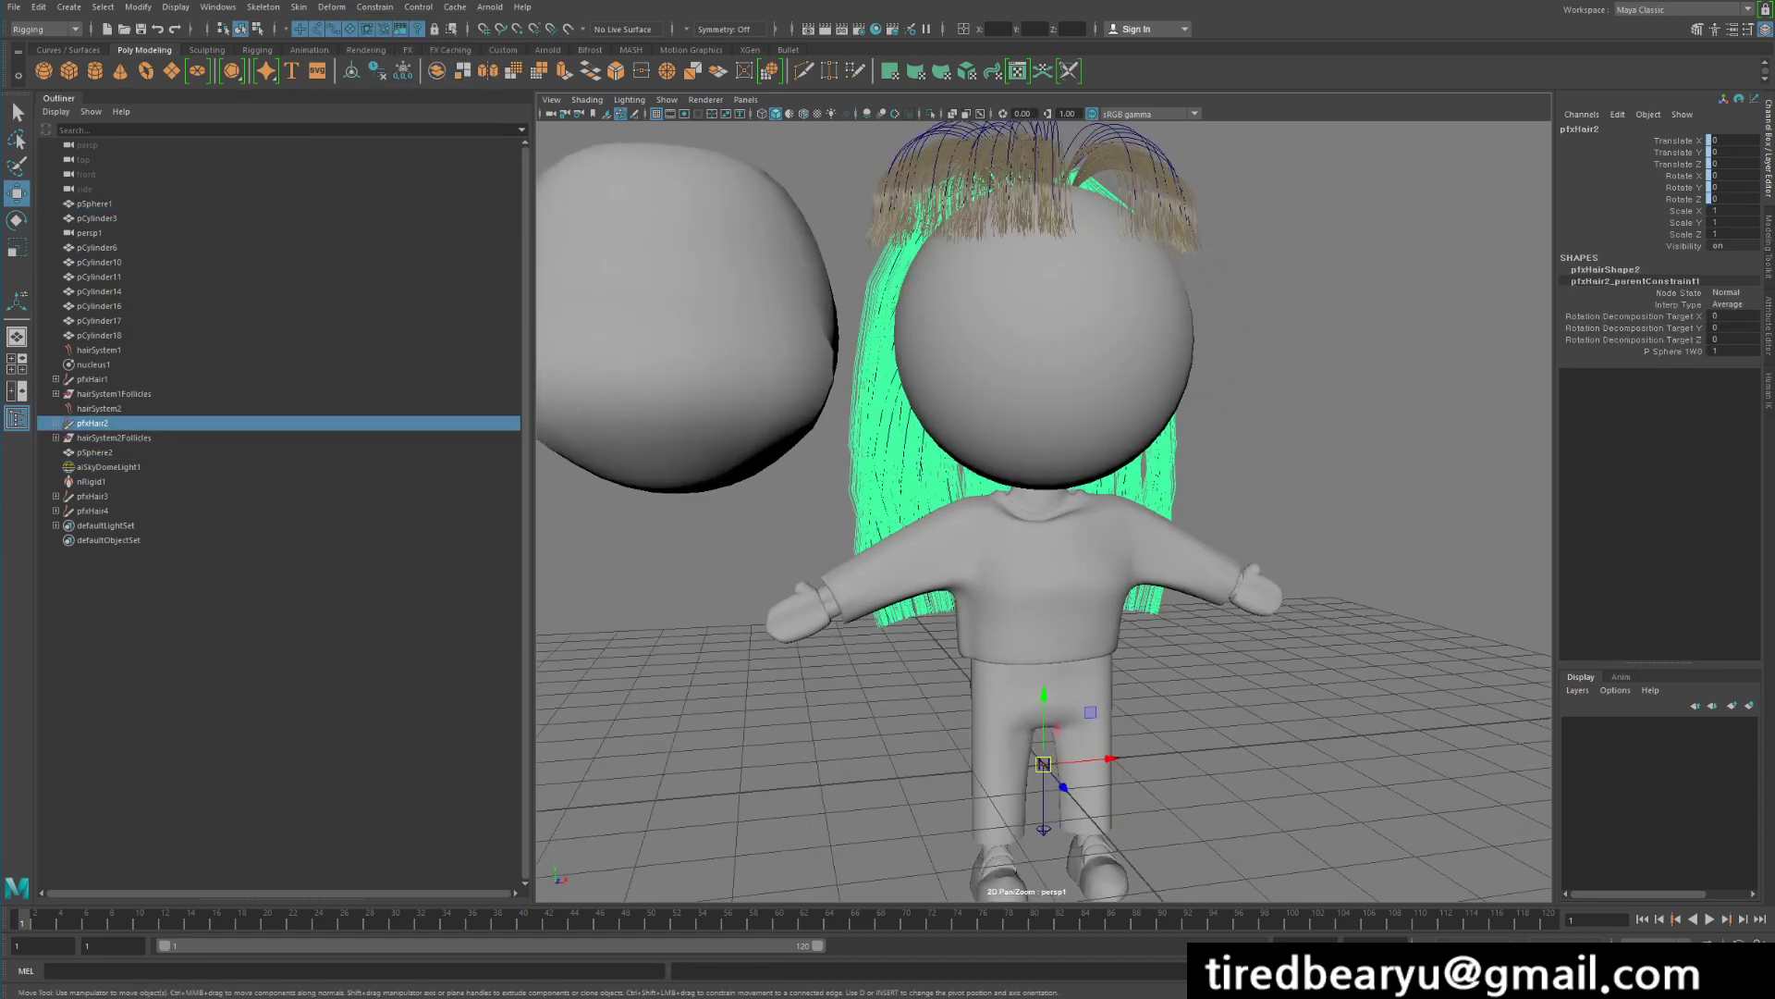
{"action": "left_click", "coordinate": [1086, 375]}
{"action": "double_click", "coordinate": [1620, 328]}
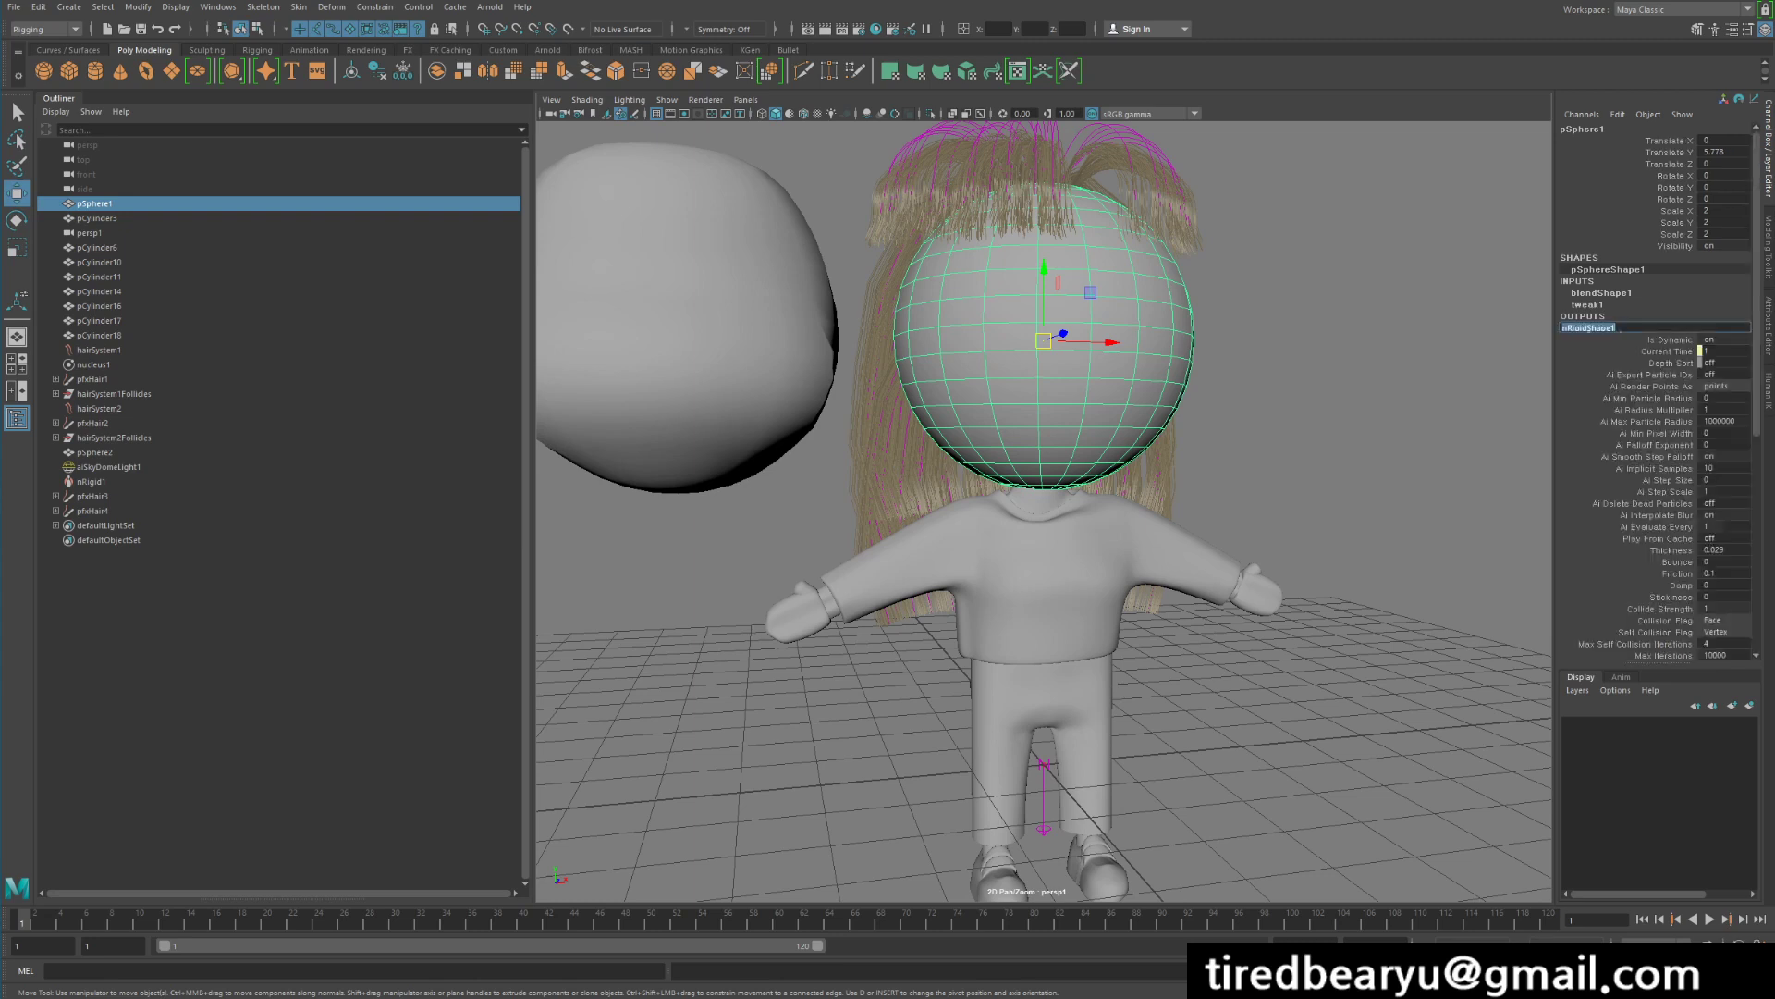
{"action": "left_click", "coordinate": [1611, 293]}
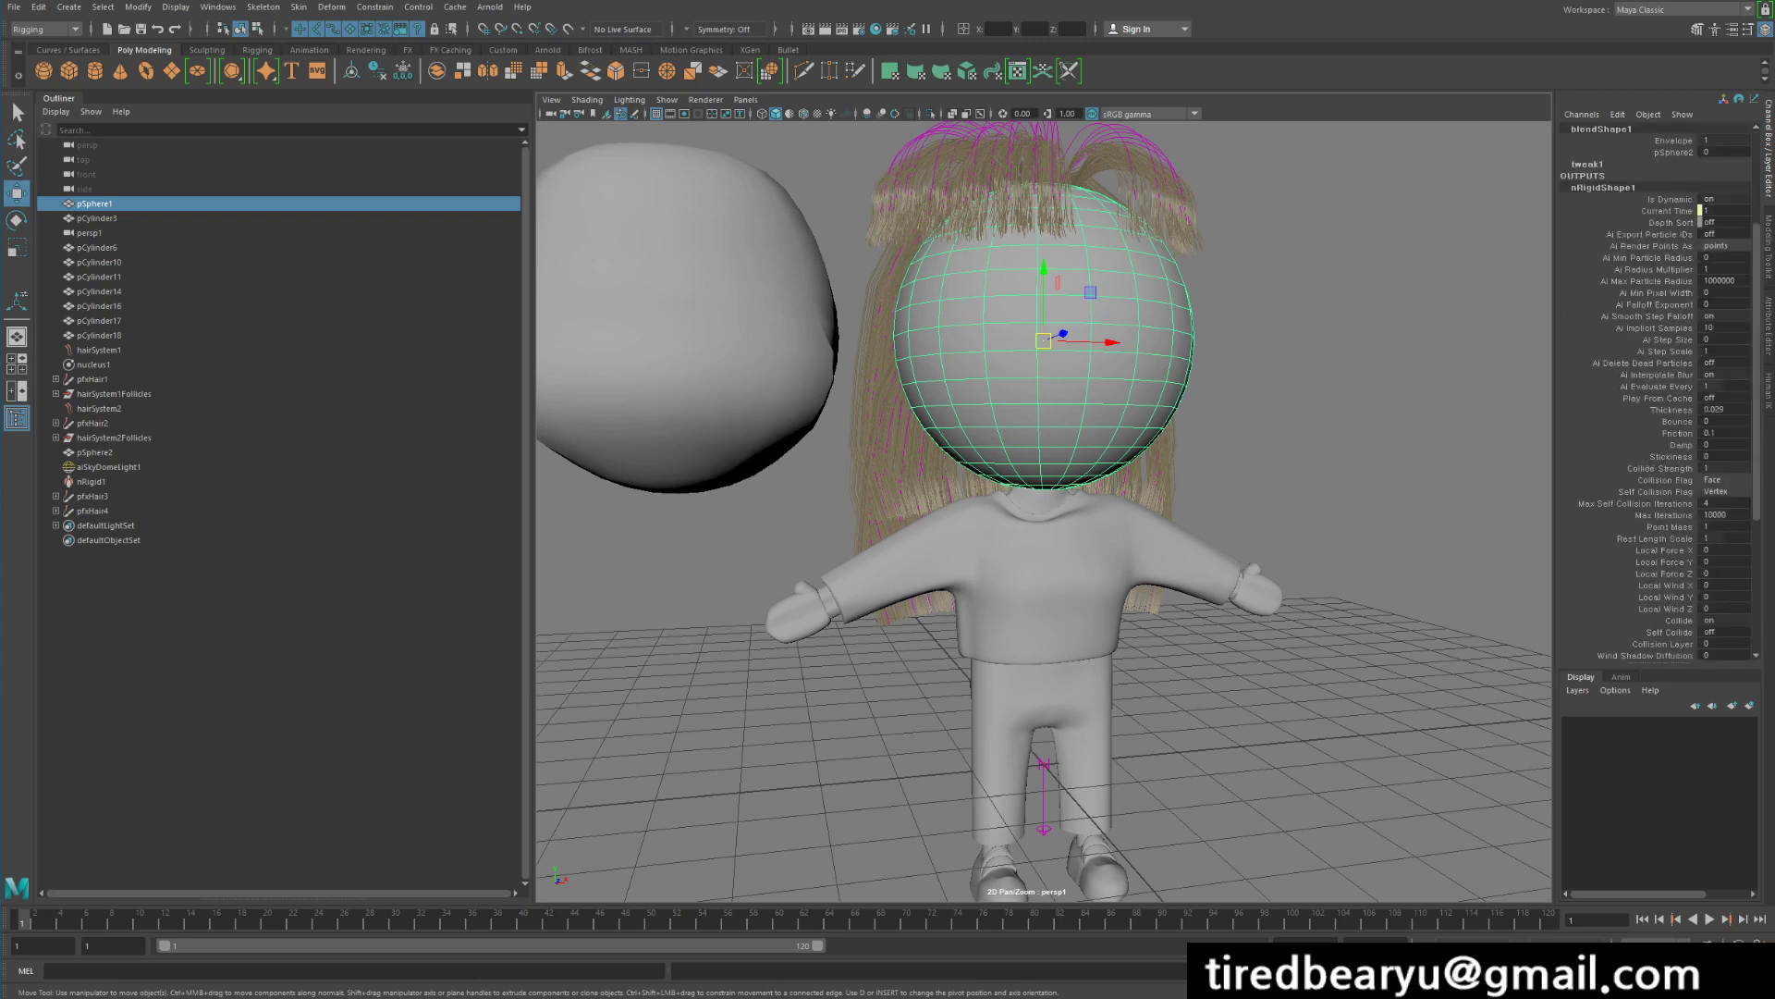
{"action": "scroll", "coordinate": [1655, 392], "scroll_direction": "up", "scroll_amount": 3}
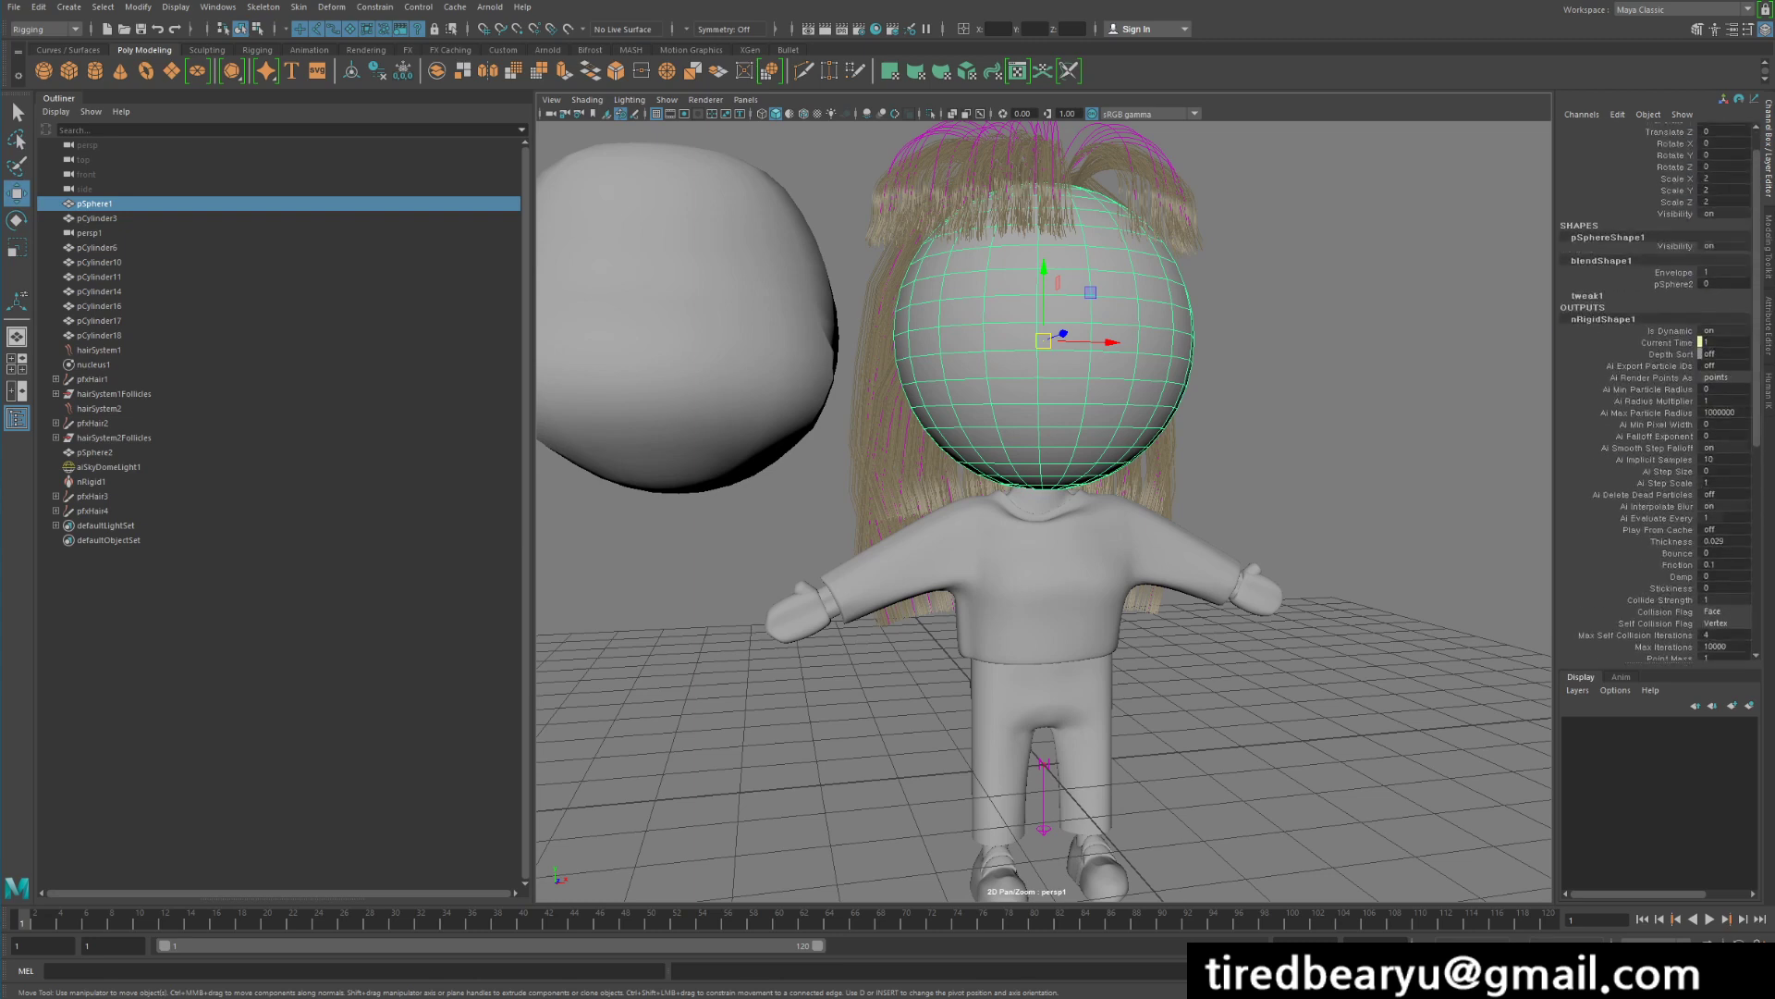
{"action": "left_click", "coordinate": [1673, 316]}
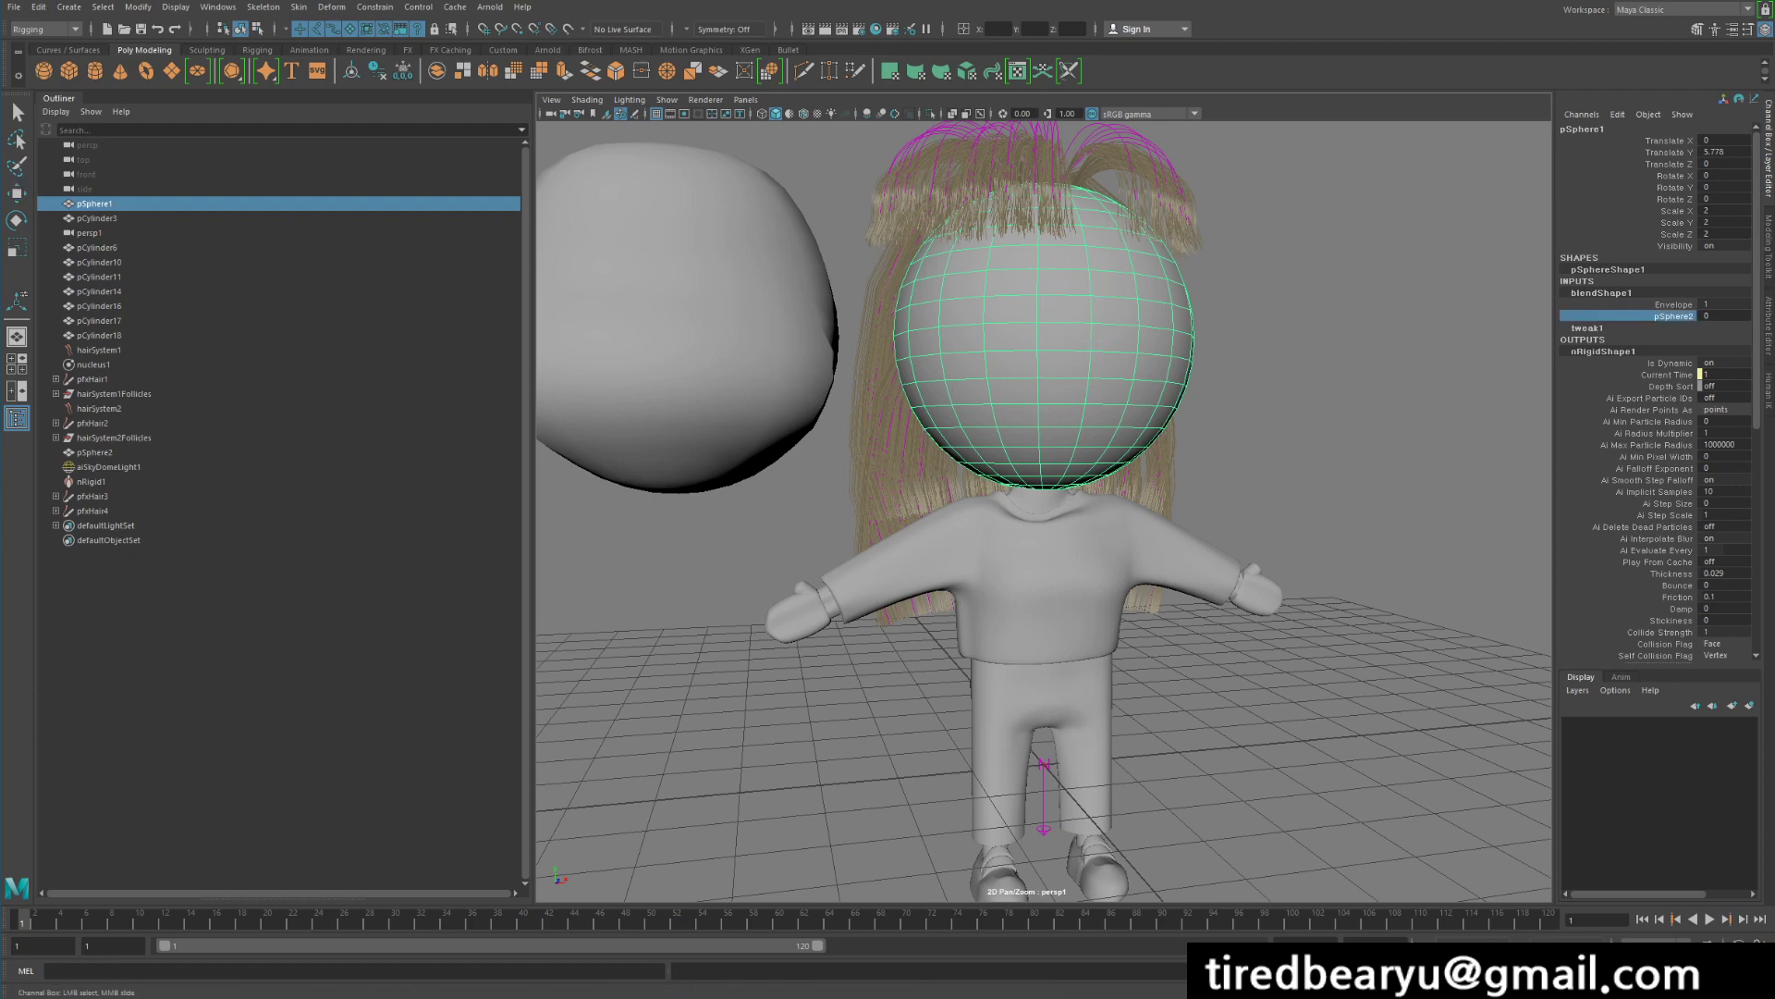
{"action": "left_click_drag", "start_coordinate": [1110, 518], "coordinate": [1026, 536], "text": "alt"}
{"action": "middle_click_drag", "start_coordinate": [1026, 536], "coordinate": [1128, 536]}
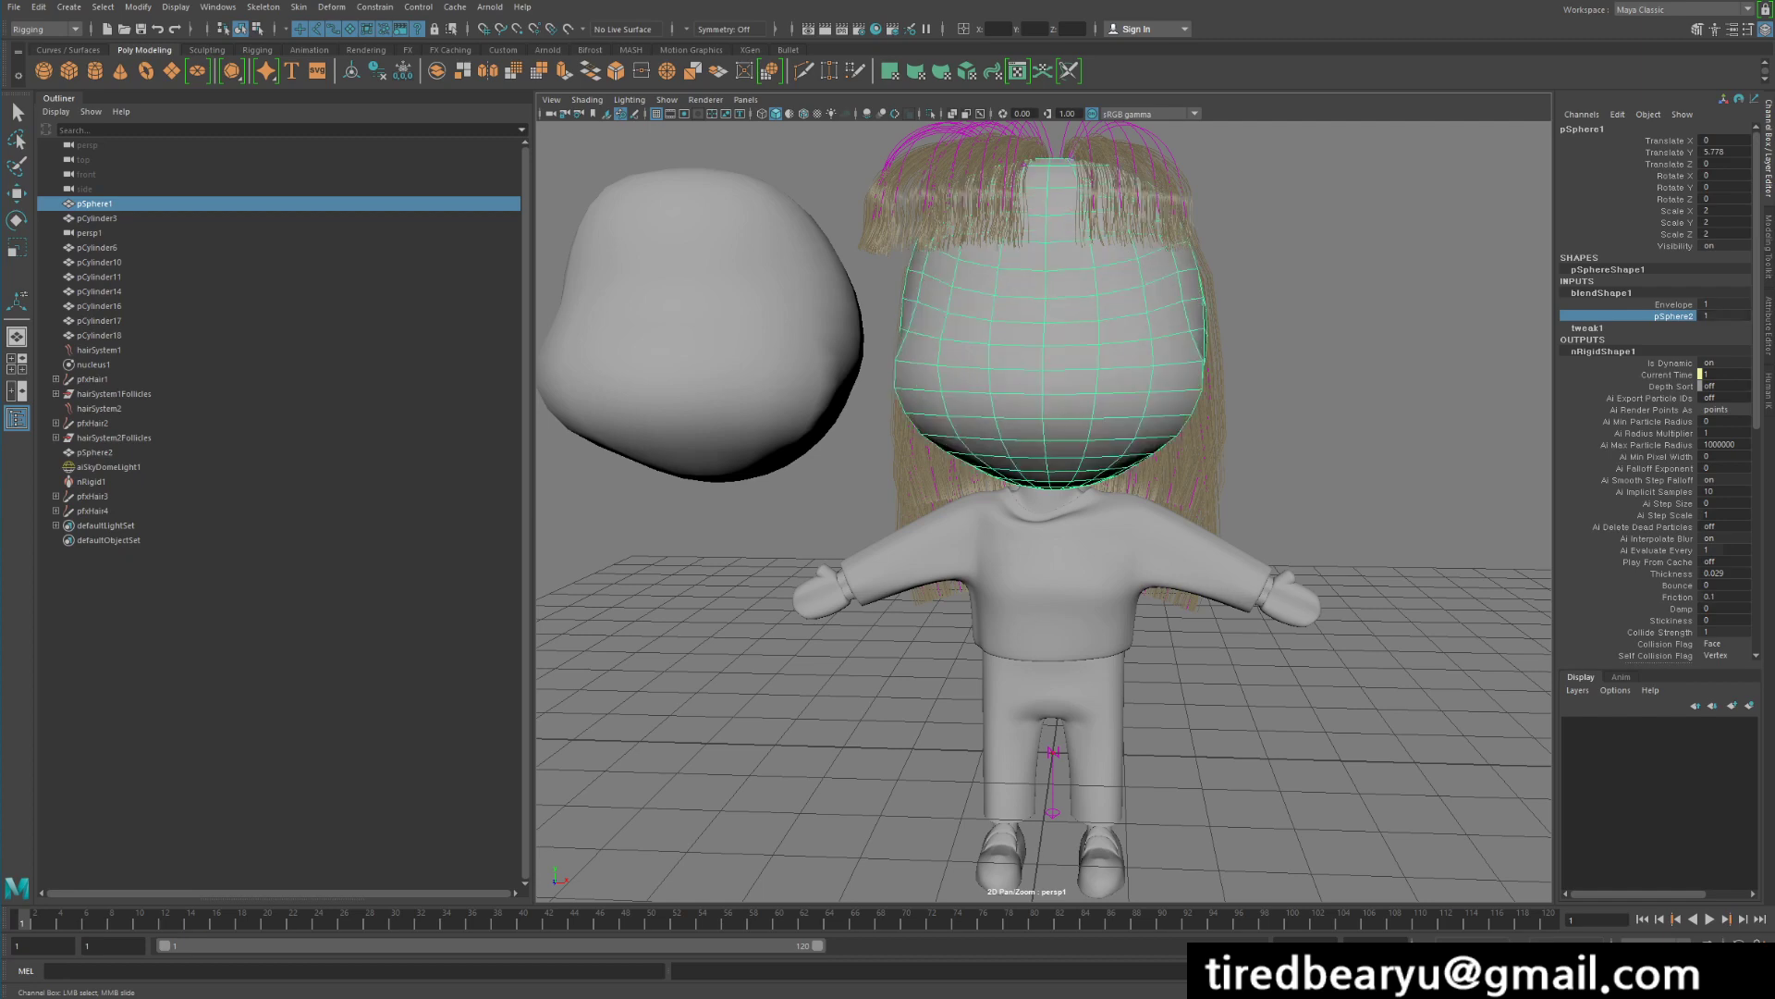
Test the blend by lowering the pSphere2 weight and returning it to 1, checking the head from several angles
{"action": "mouse_move", "coordinate": [1128, 536]}
{"action": "left_mouse_down", "text": "alt"}
{"action": "mouse_move", "coordinate": [999, 509]}
{"action": "mouse_move", "coordinate": [1123, 518]}
{"action": "left_mouse_up", "text": "alt"}
{"action": "middle_click_drag", "start_coordinate": [1123, 518], "coordinate": [1026, 518]}
{"action": "middle_click_drag", "start_coordinate": [1026, 518], "coordinate": [1128, 518]}
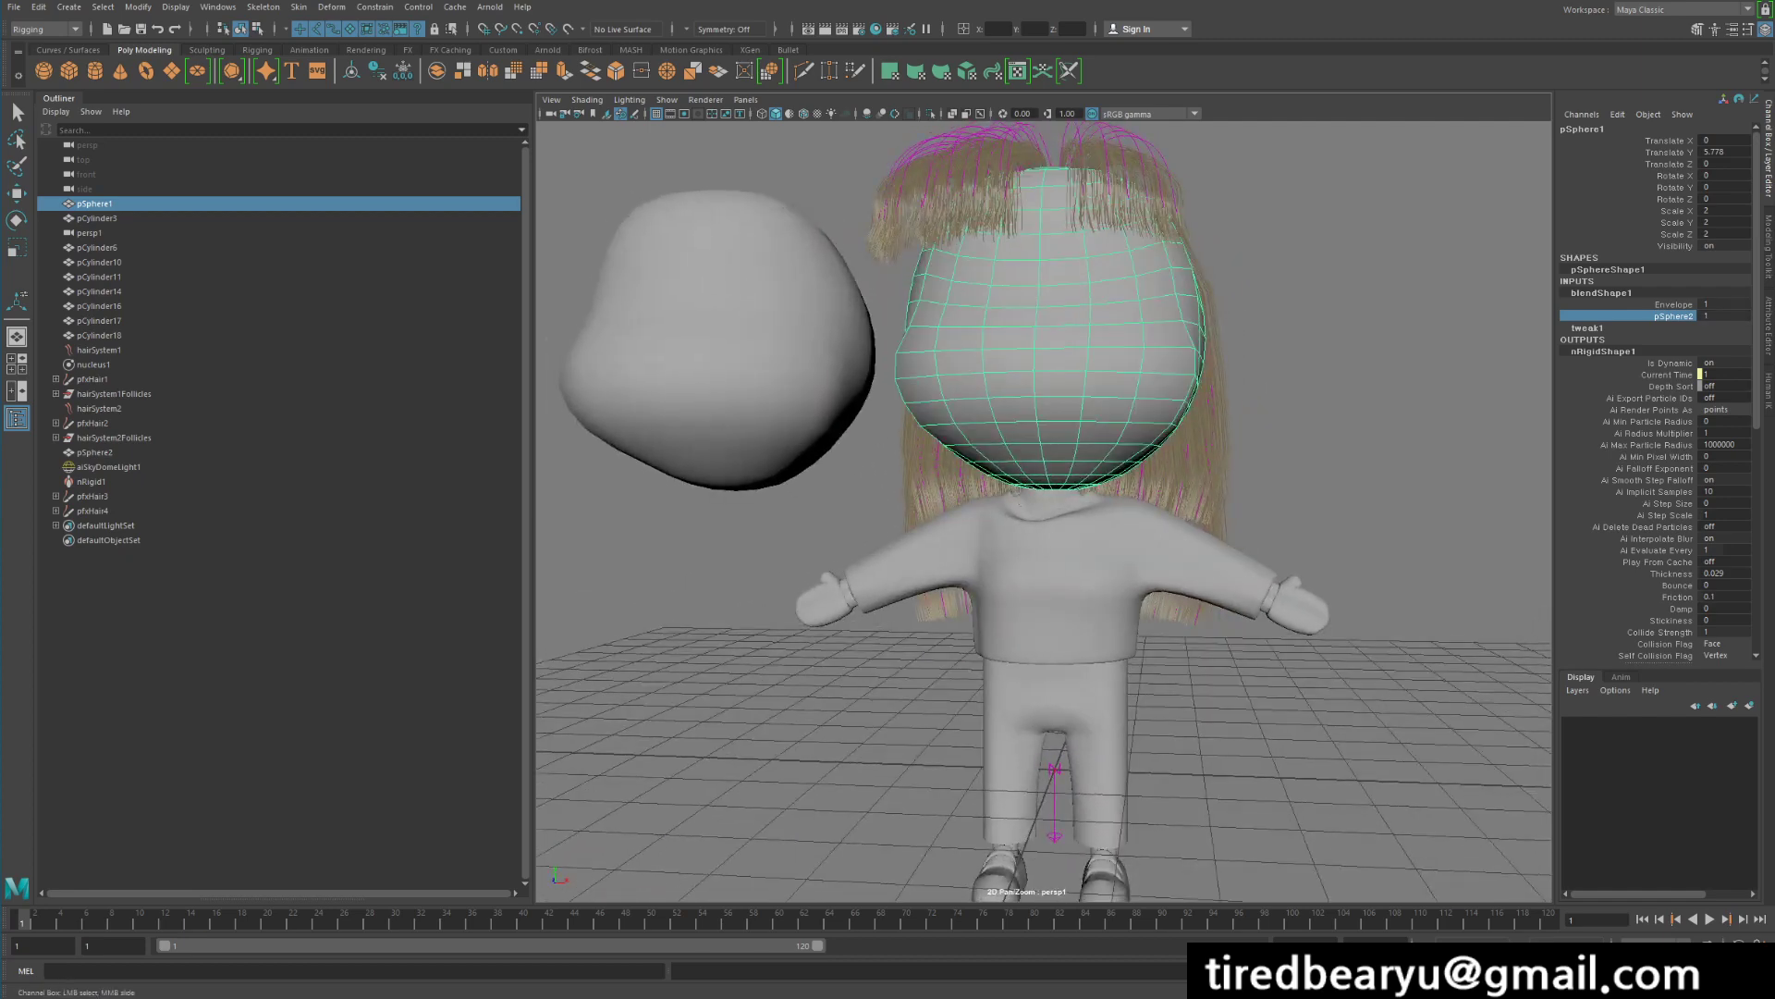
{"action": "left_click_drag", "start_coordinate": [1054, 527], "coordinate": [1156, 518], "text": "alt"}
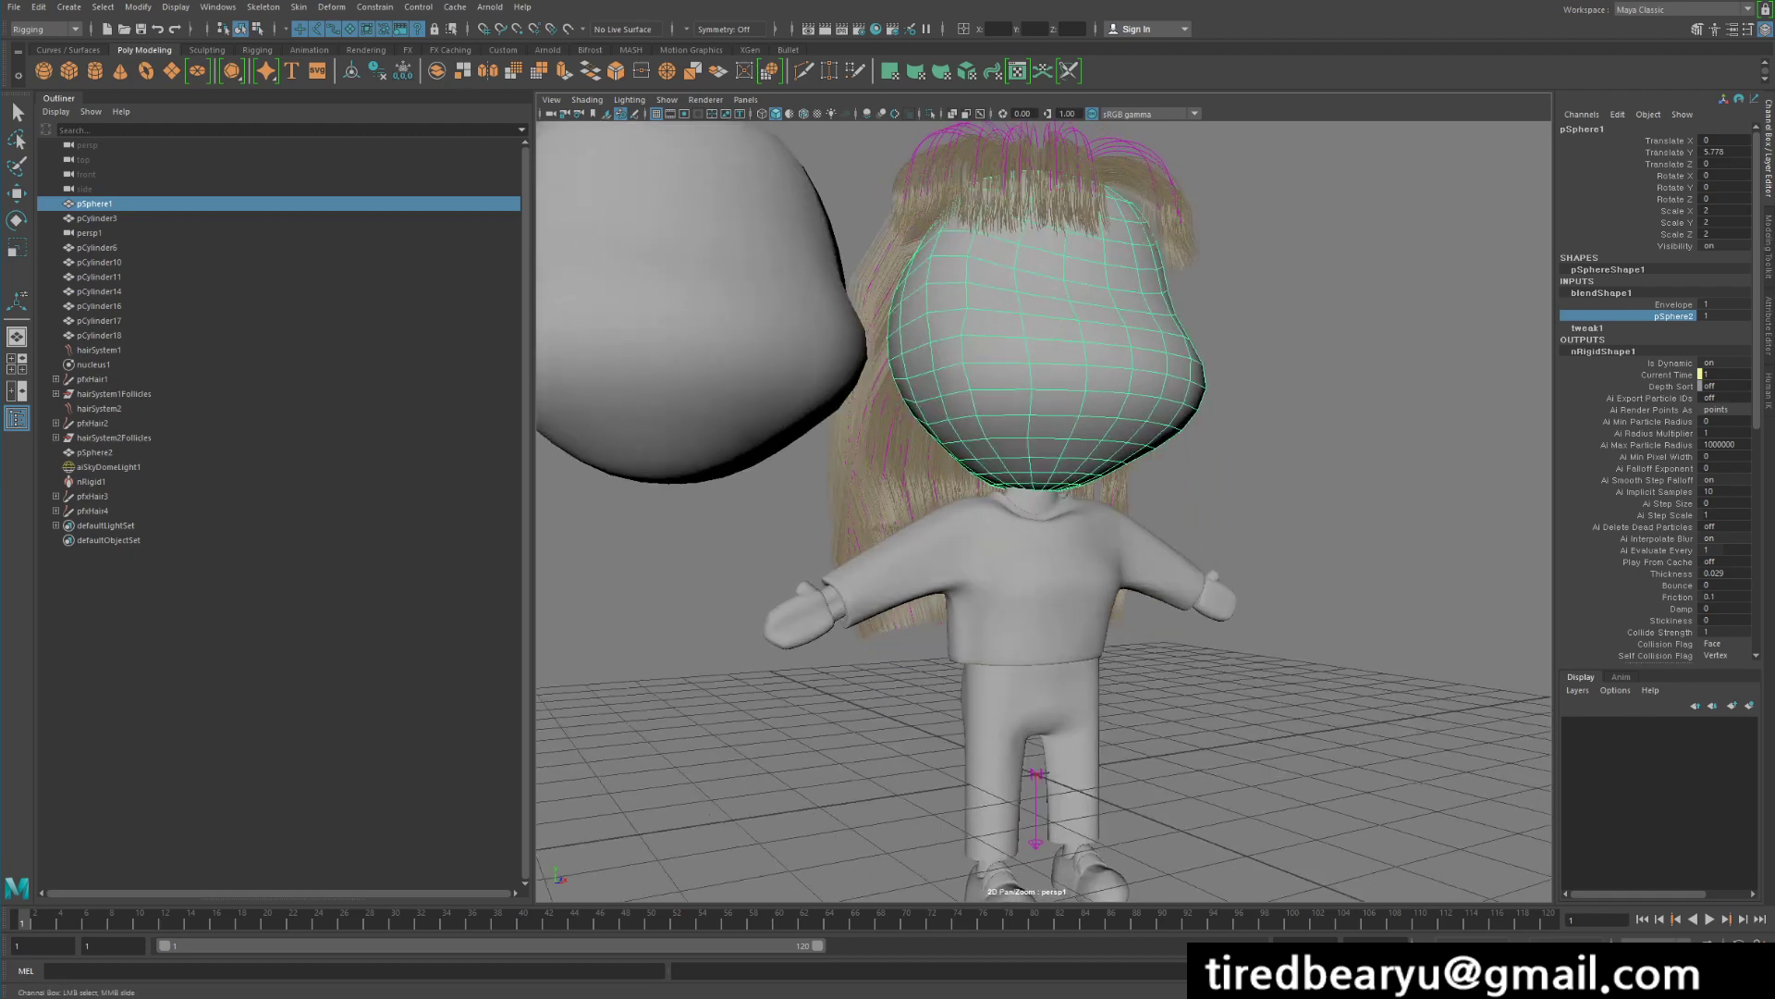
{"action": "mouse_move", "coordinate": [1128, 518]}
{"action": "middle_mouse_down"}
{"action": "mouse_move", "coordinate": [1027, 517]}
{"action": "mouse_move", "coordinate": [1128, 518]}
{"action": "middle_mouse_up"}
{"action": "left_click_drag", "start_coordinate": [1128, 518], "coordinate": [1086, 520], "text": "alt"}
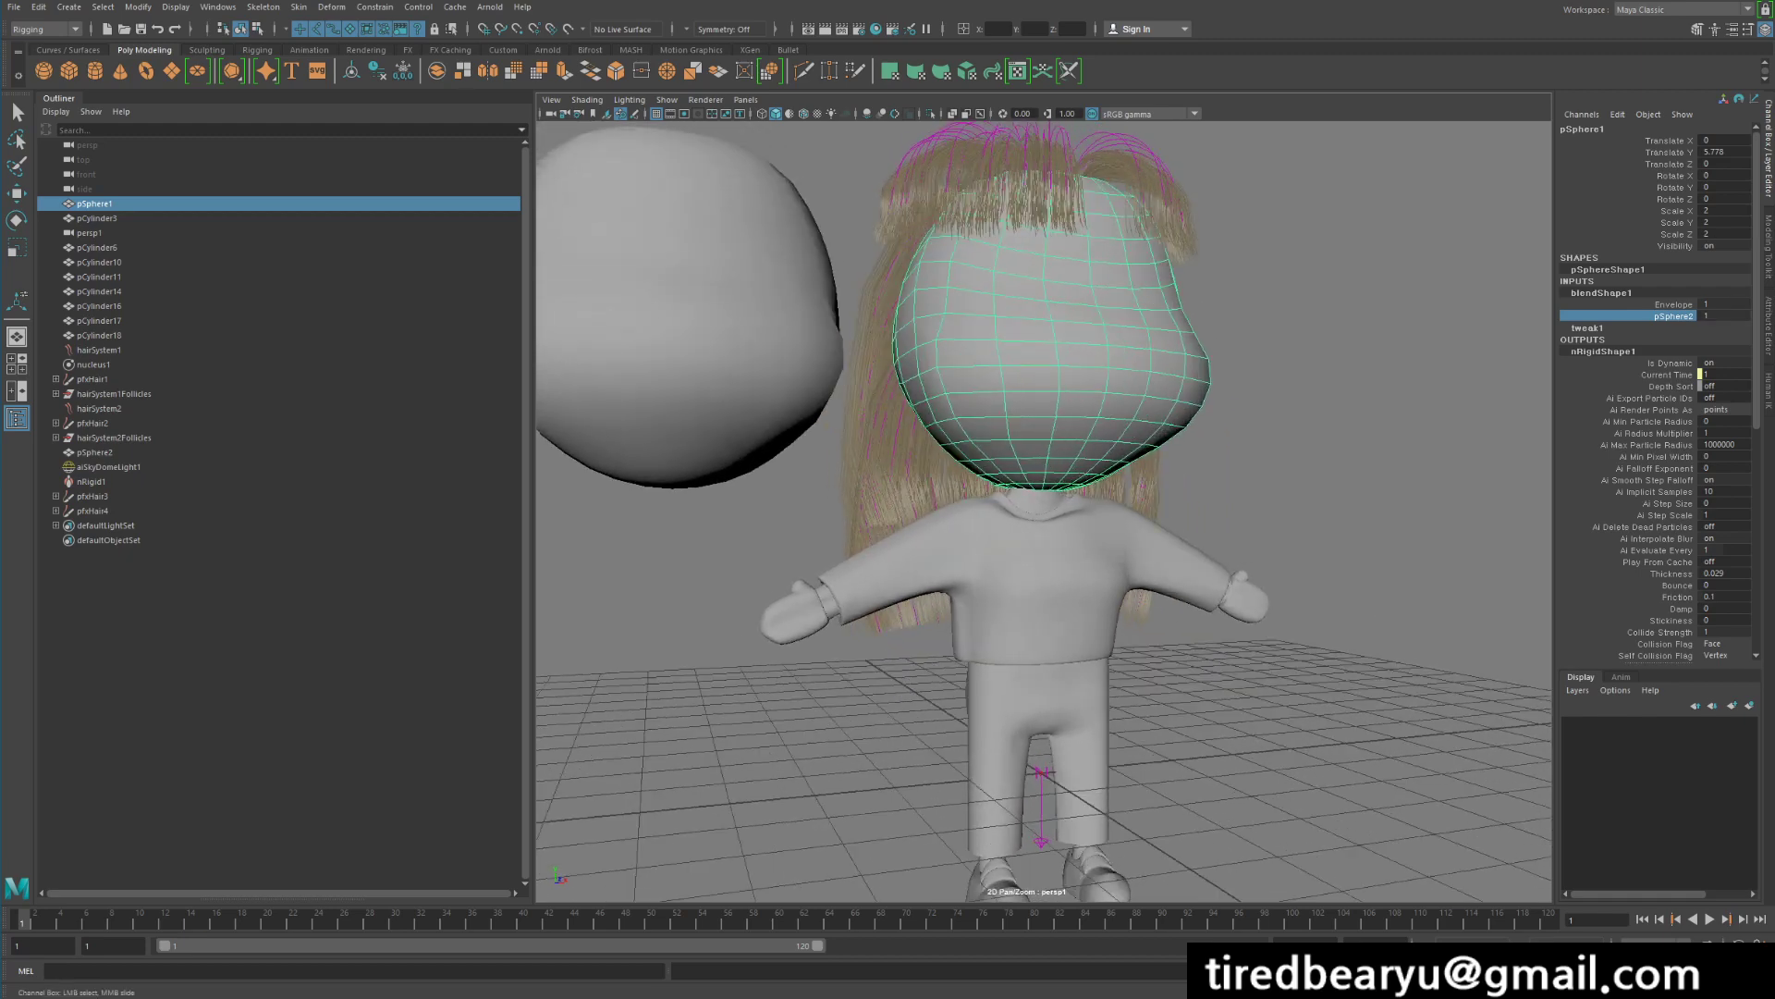
Delete the reshaped copy pSphere2 beside the character and select the head sphere
{"action": "left_click", "coordinate": [741, 331]}
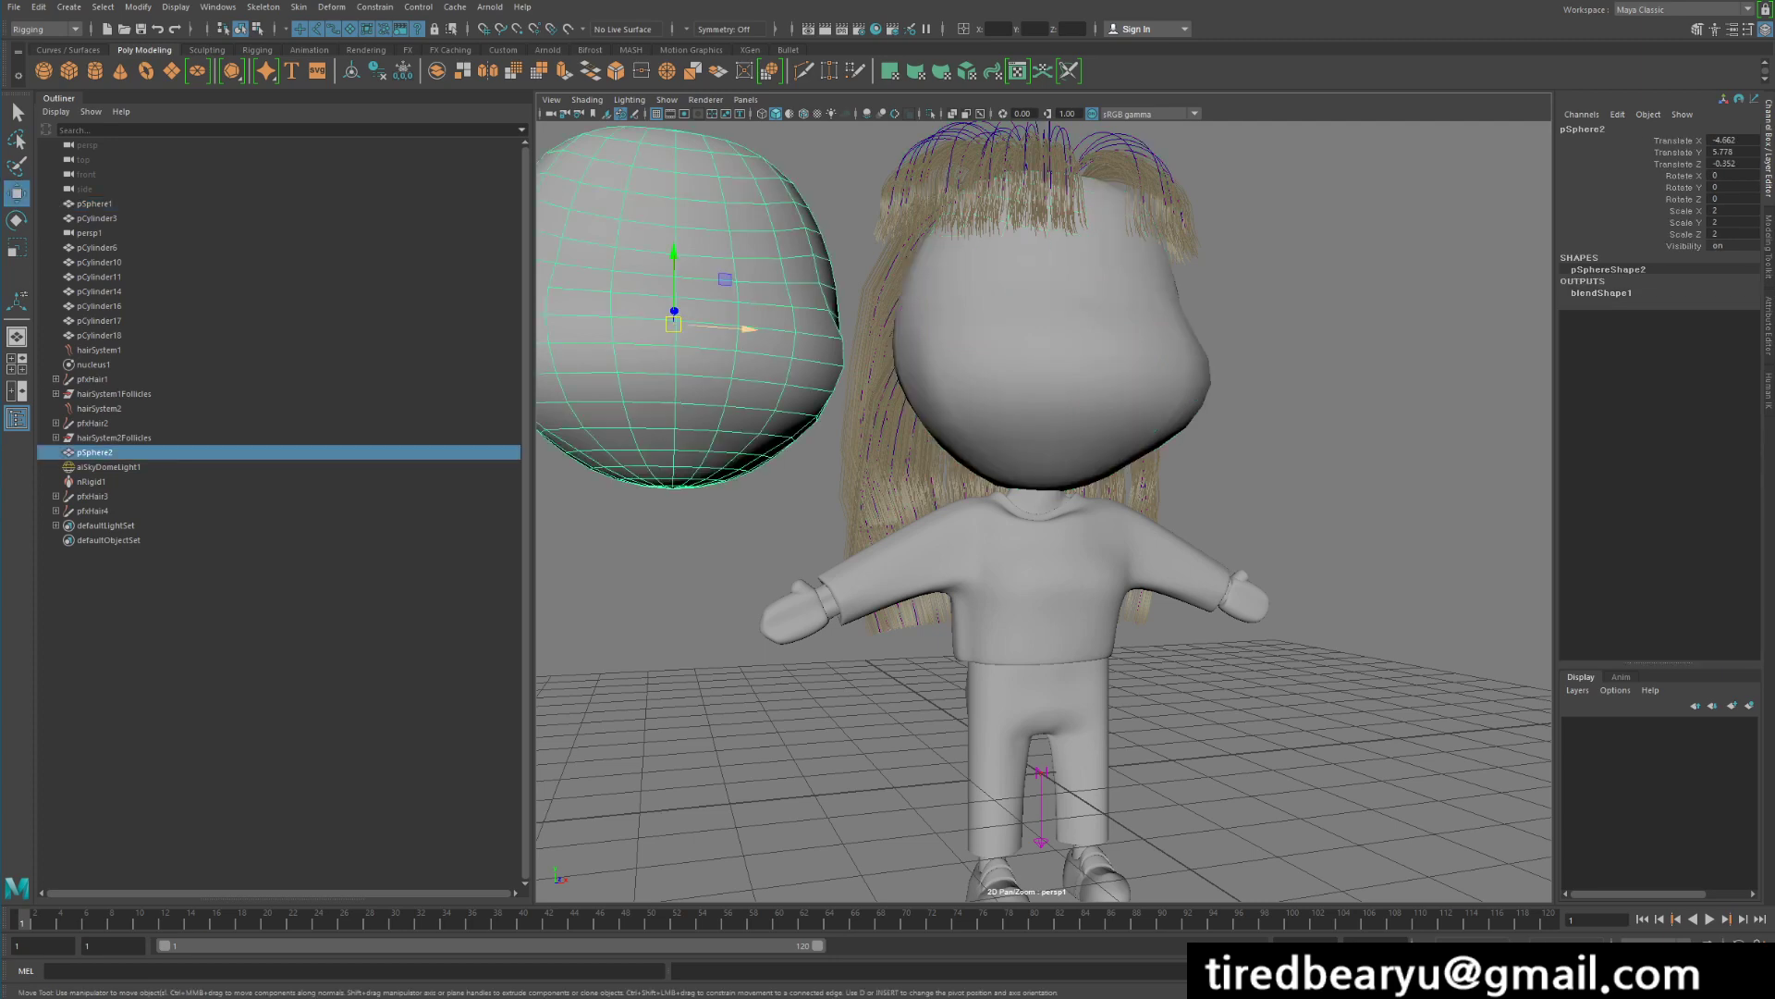
{"action": "key", "text": "Delete"}
{"action": "left_click", "coordinate": [1027, 389]}
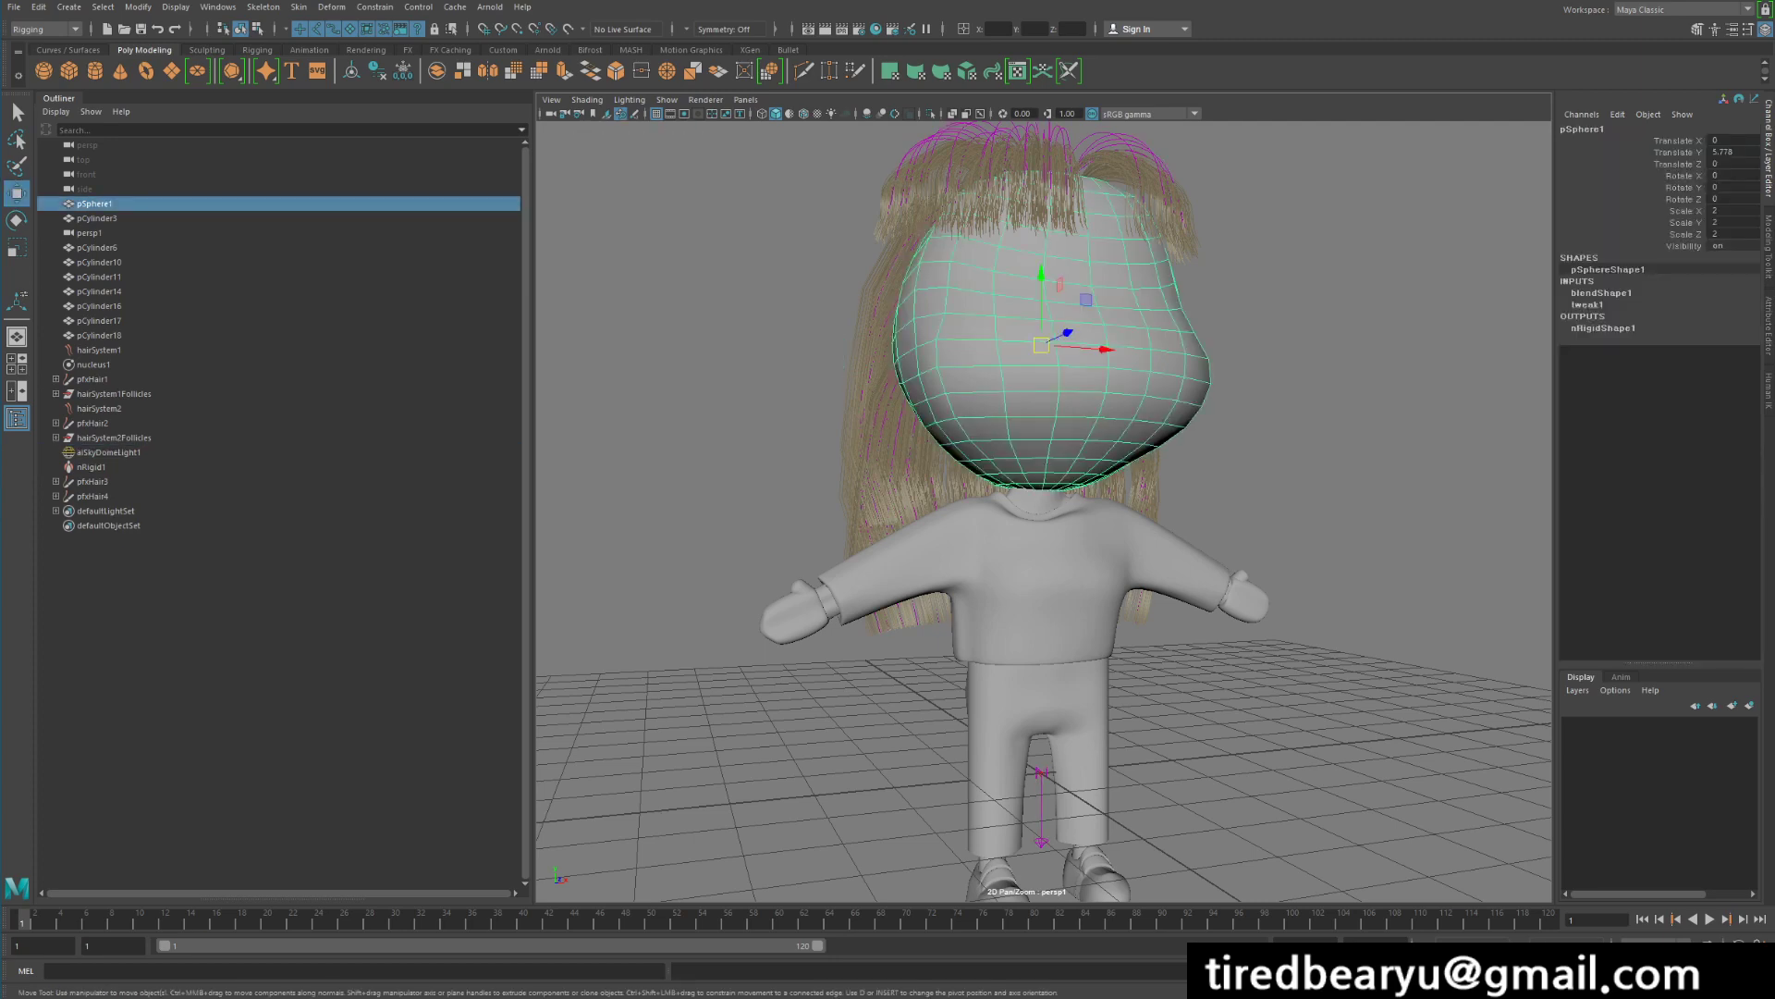
Play the hair simulation around the reshaped head, stop it and return to the first frame
{"action": "left_click_drag", "start_coordinate": [1026, 407], "coordinate": [952, 439], "text": "alt"}
{"action": "middle_click_drag", "start_coordinate": [952, 439], "coordinate": [960, 473], "text": "alt"}
{"action": "left_click_drag", "start_coordinate": [961, 472], "coordinate": [852, 476], "text": "alt"}
{"action": "scroll", "coordinate": [962, 474], "scroll_direction": "down", "scroll_amount": 2}
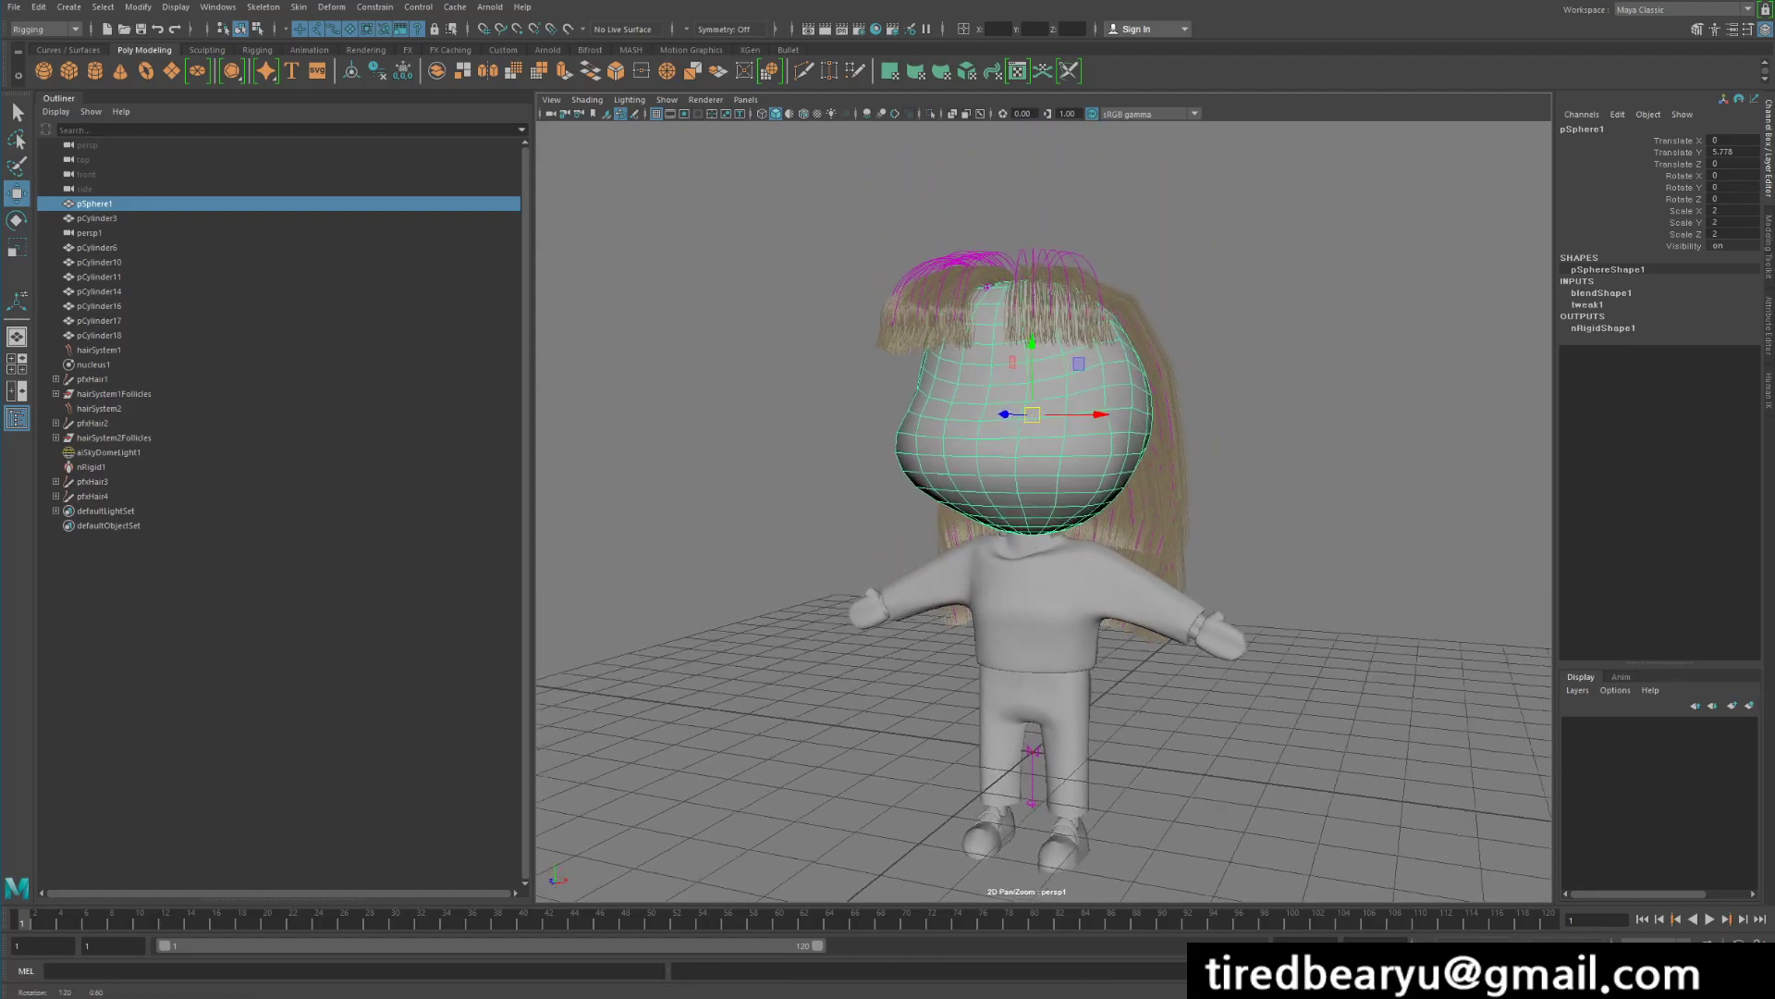
{"action": "scroll", "coordinate": [853, 477], "scroll_direction": "up", "scroll_amount": 2}
{"action": "middle_click_drag", "start_coordinate": [853, 477], "coordinate": [834, 520], "text": "alt"}
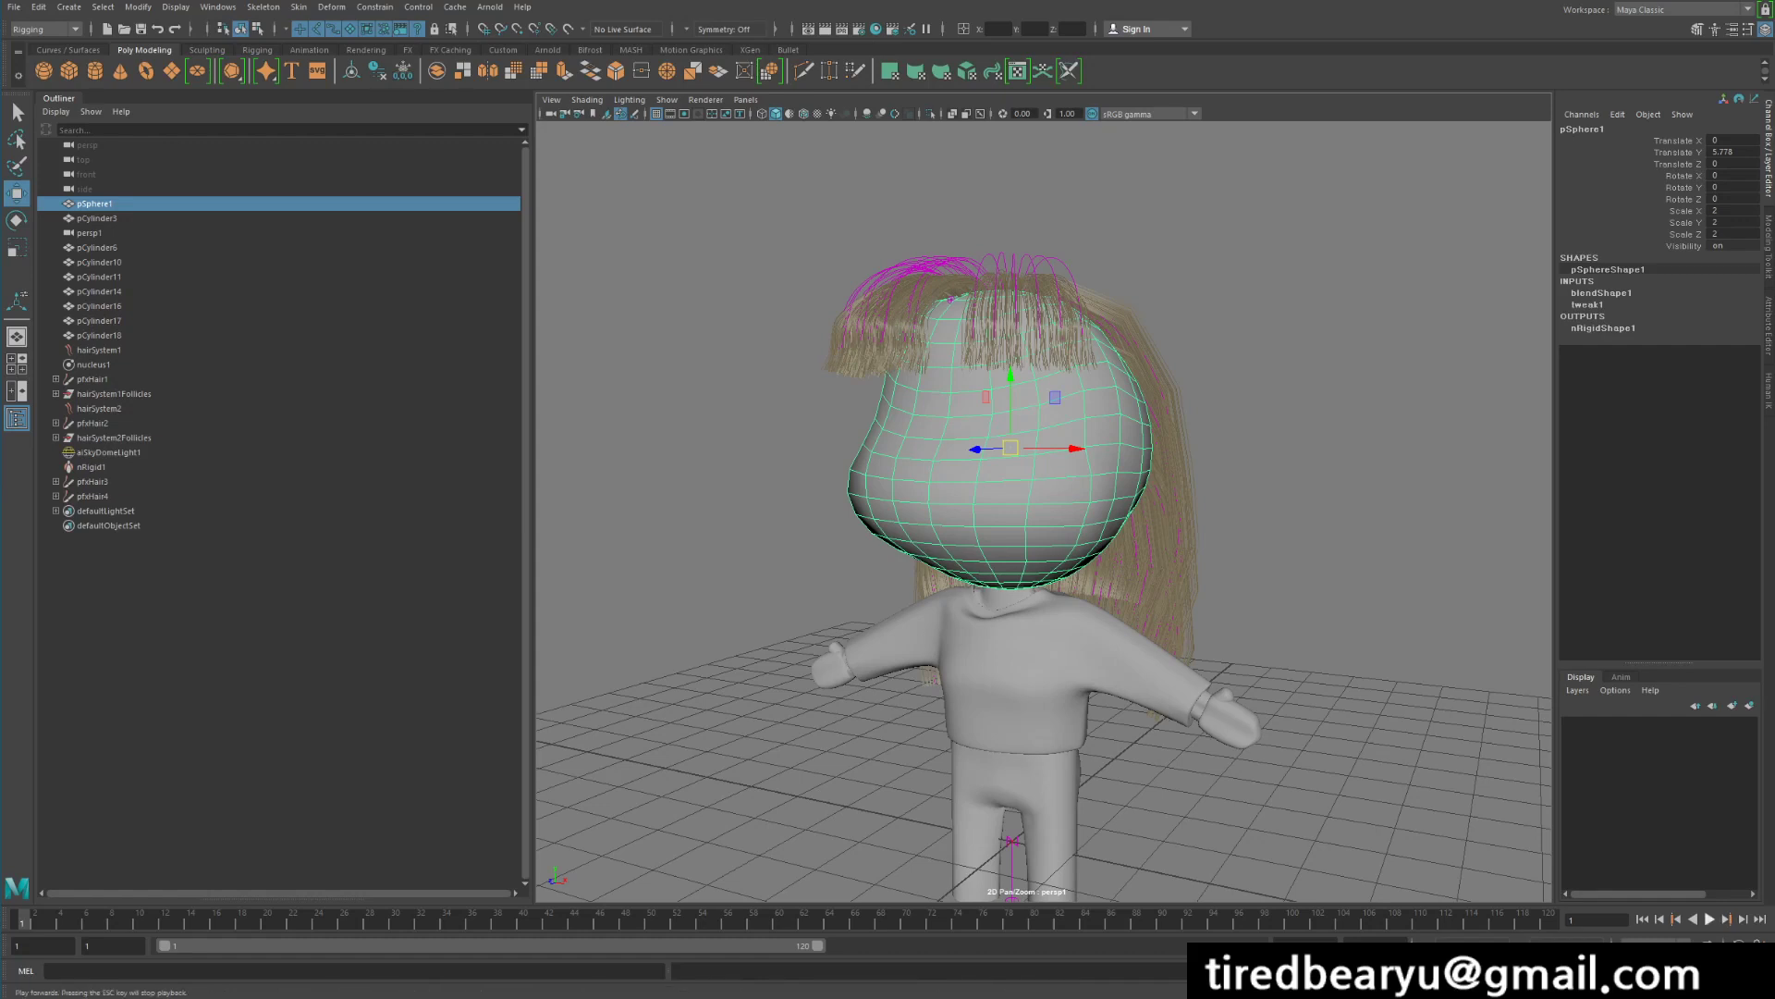
{"action": "left_click", "coordinate": [1709, 919]}
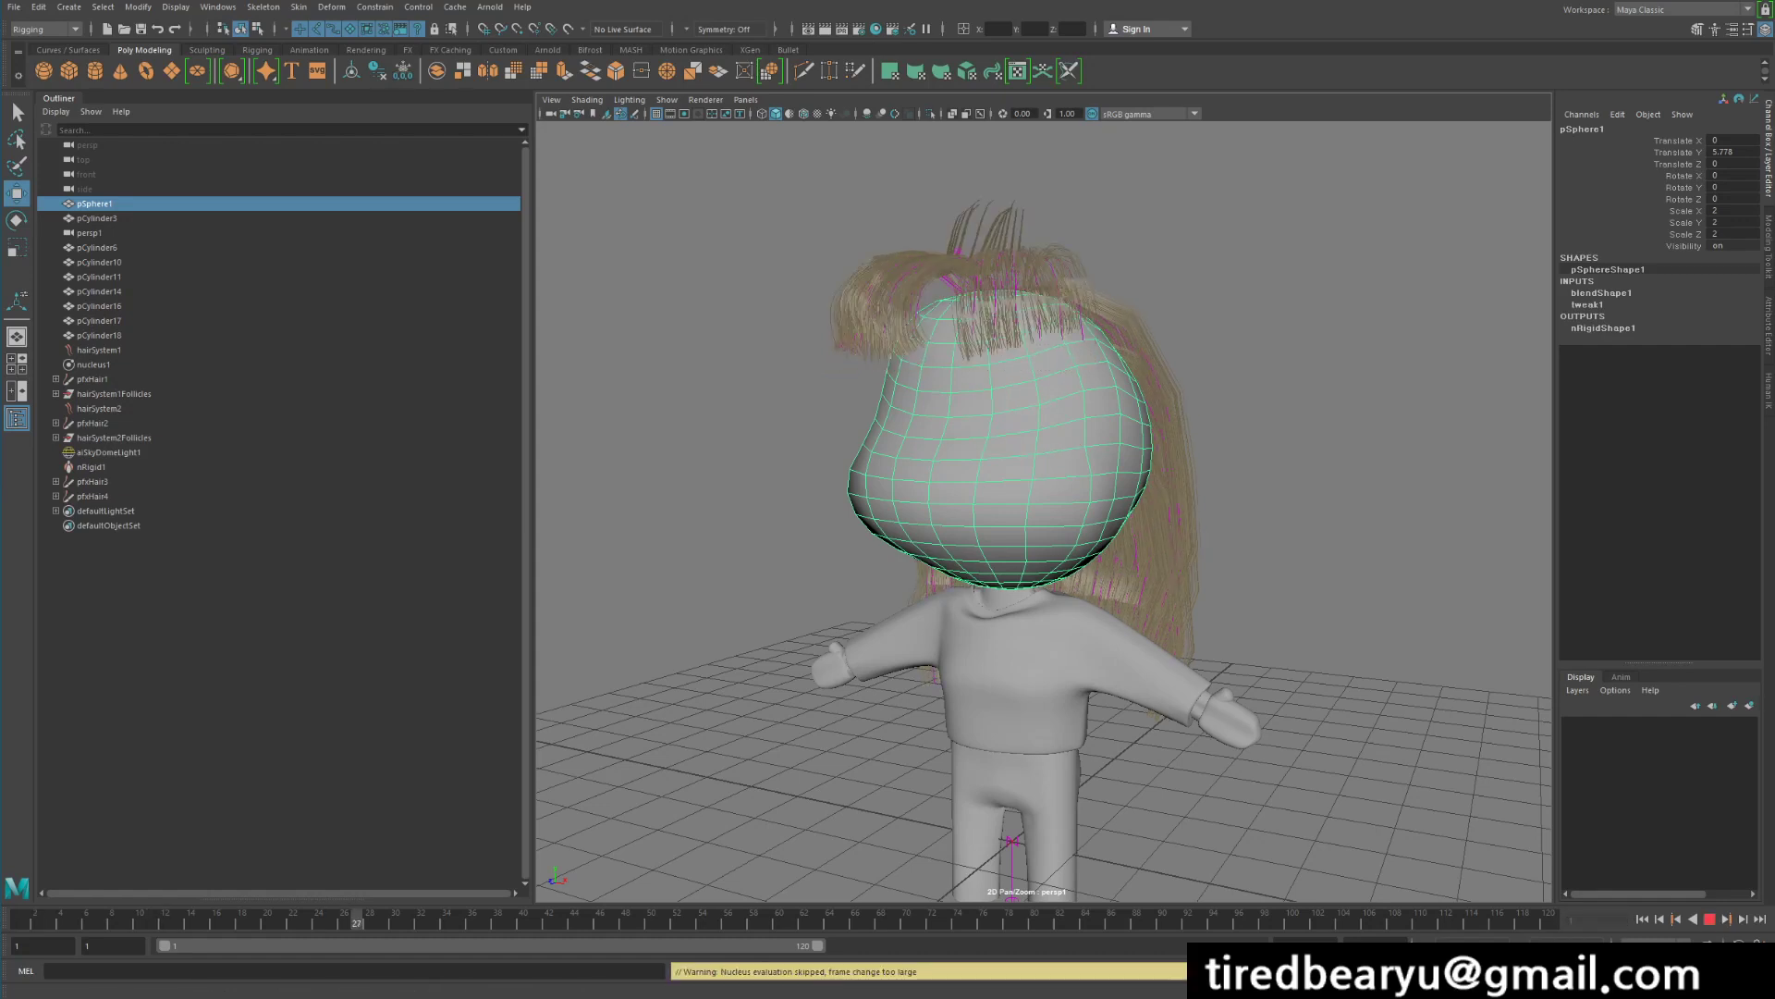
{"action": "key", "text": "alt+v"}
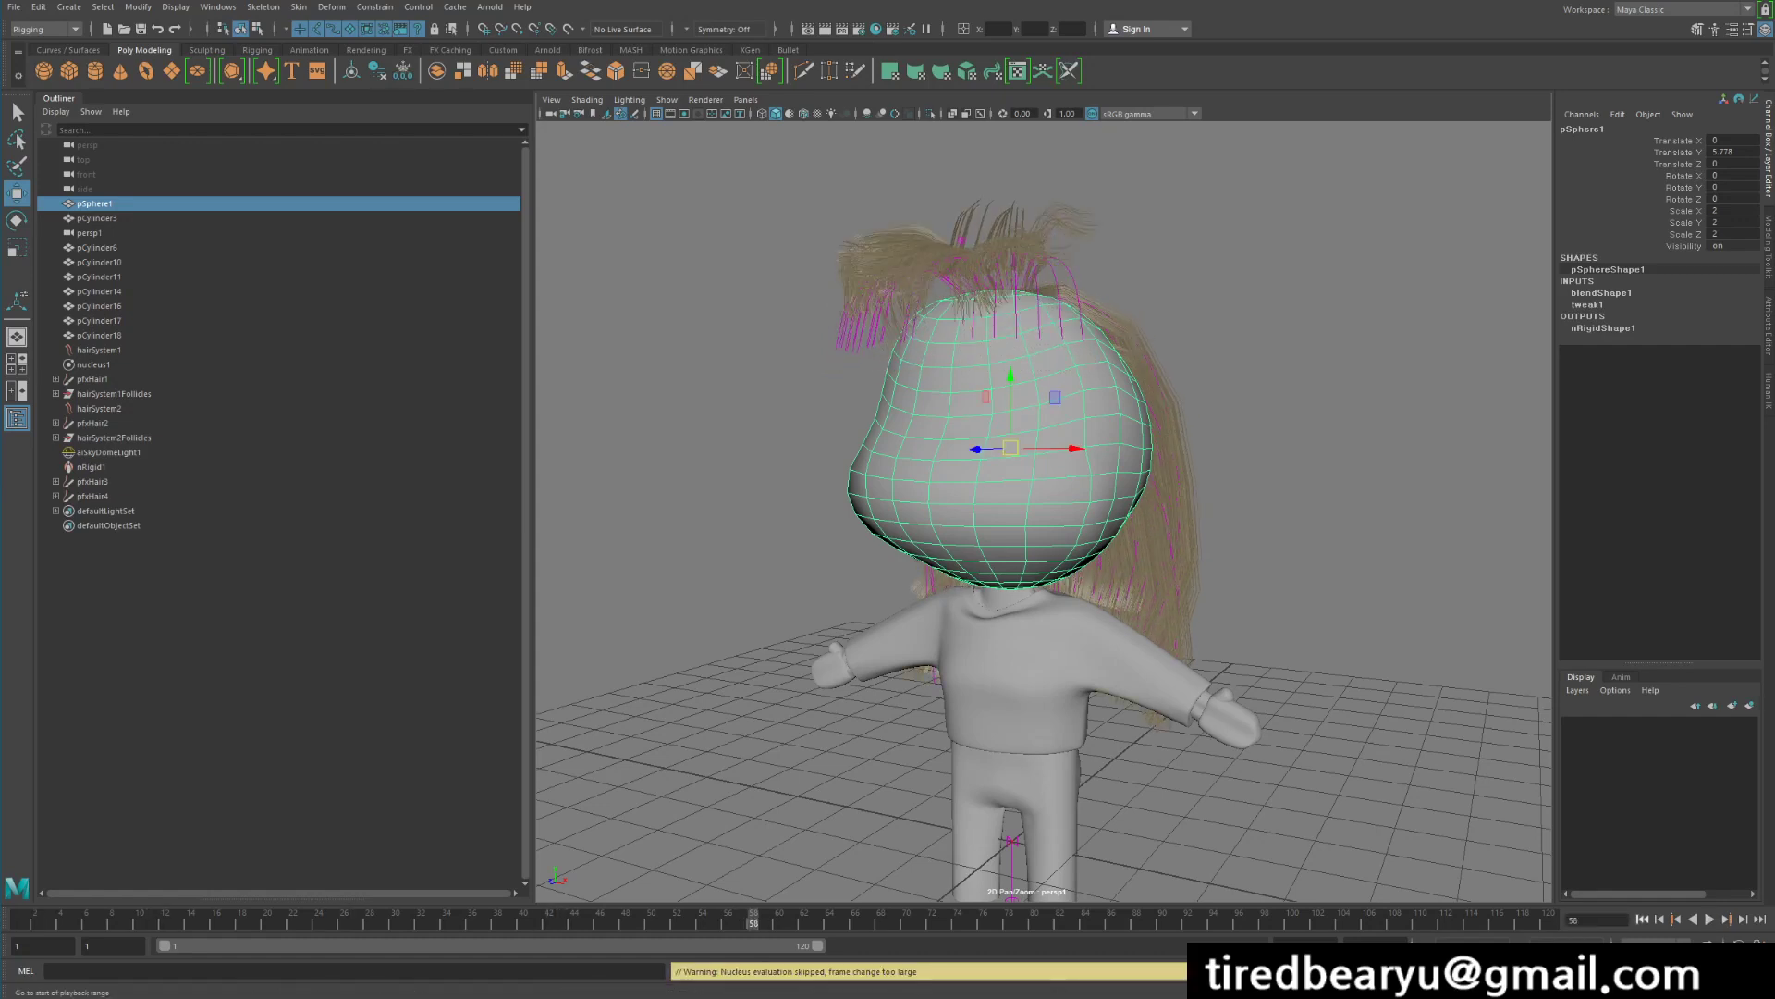
{"action": "left_click", "coordinate": [1642, 919]}
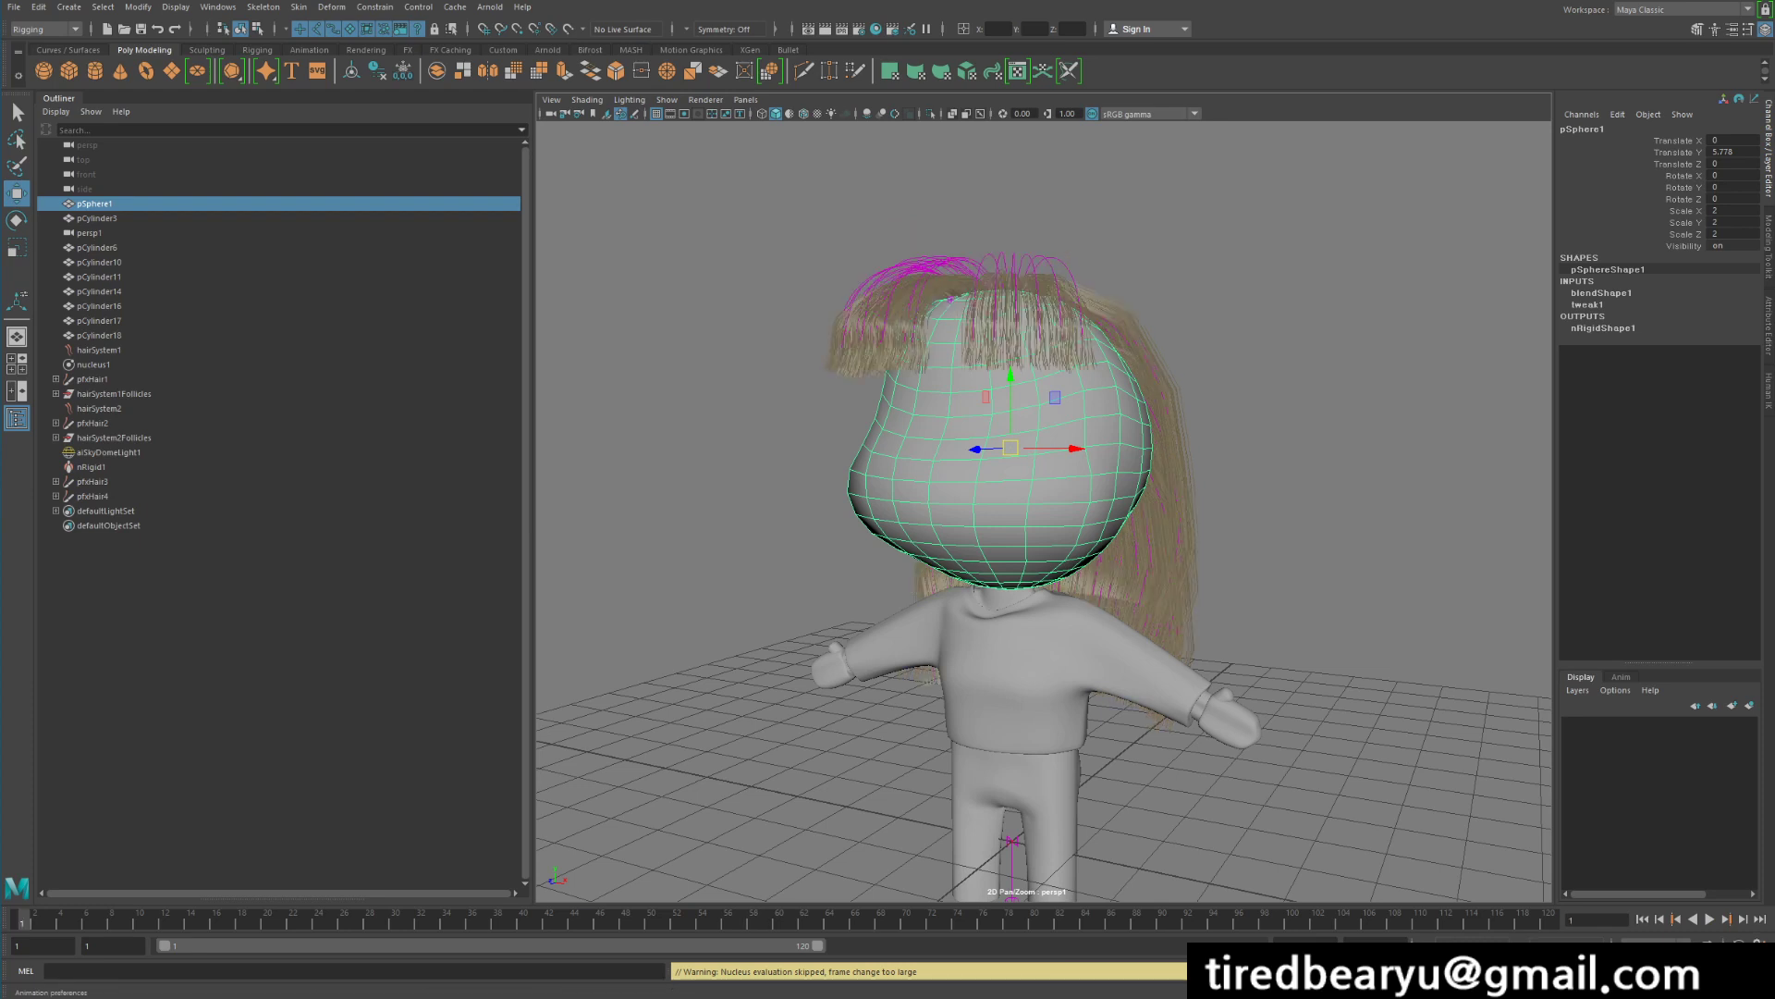
Set the time slider playback speed to Play every frame and save the preferences
{"action": "left_click", "coordinate": [1760, 945]}
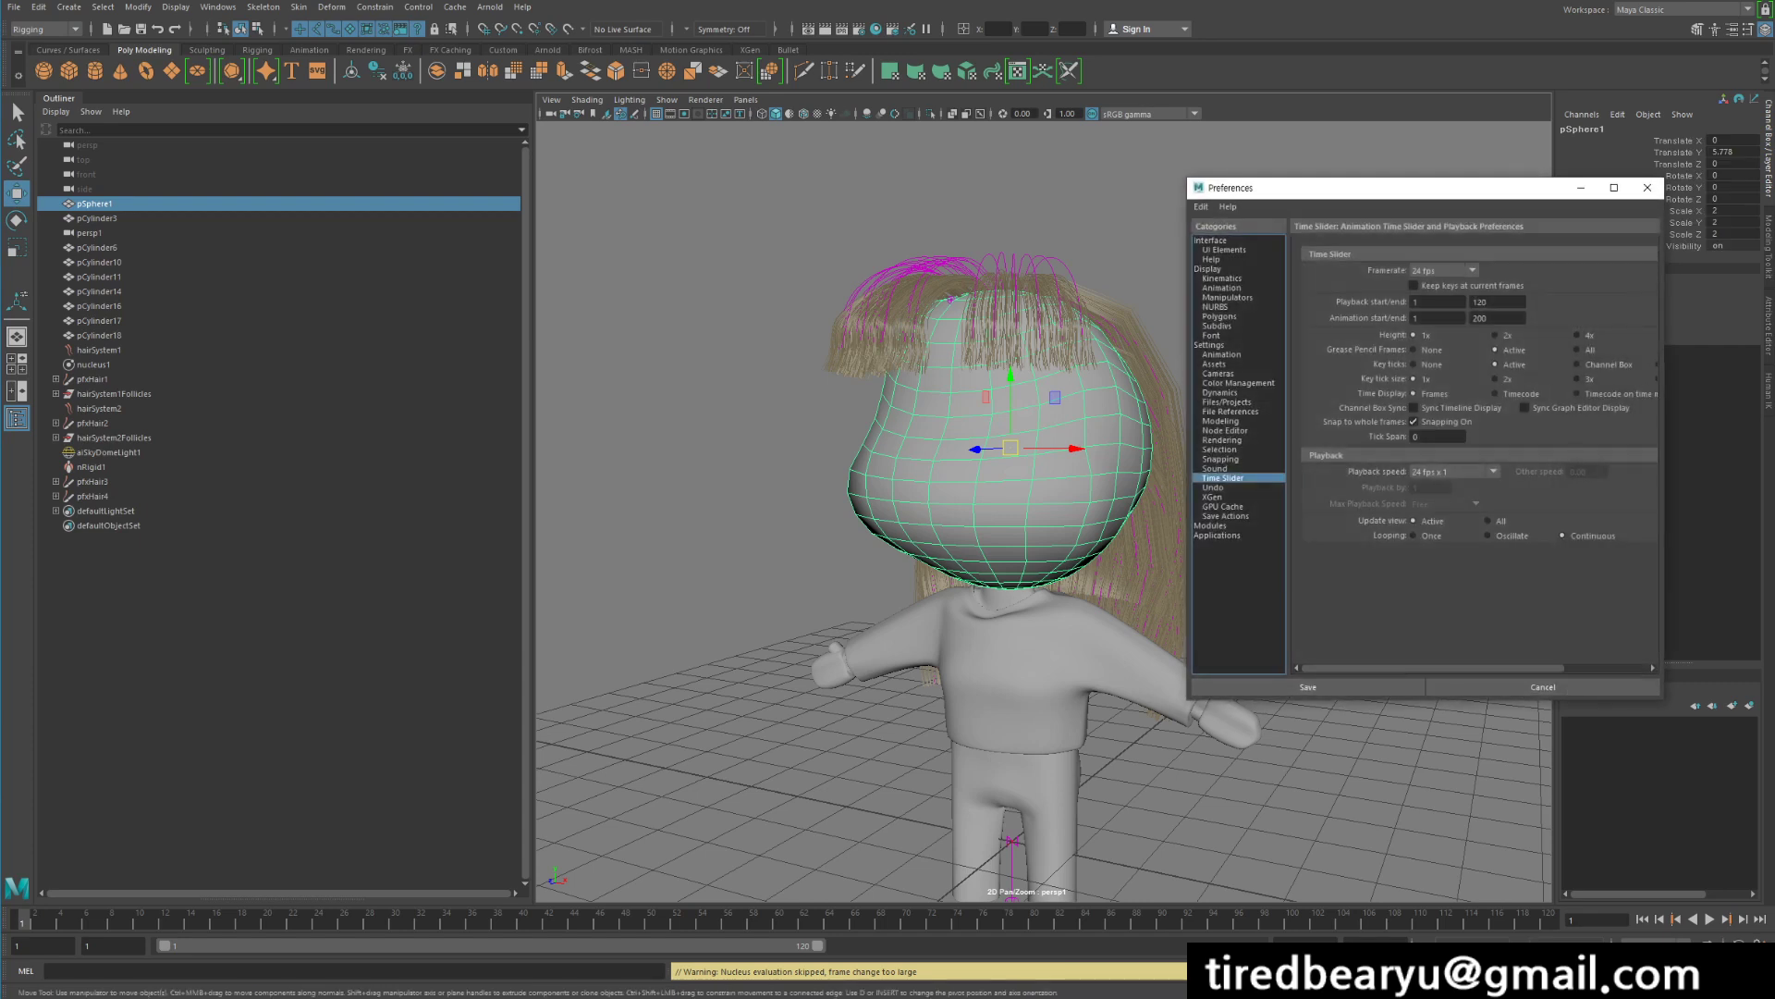
{"action": "left_click_drag", "start_coordinate": [1415, 188], "coordinate": [1336, 182]}
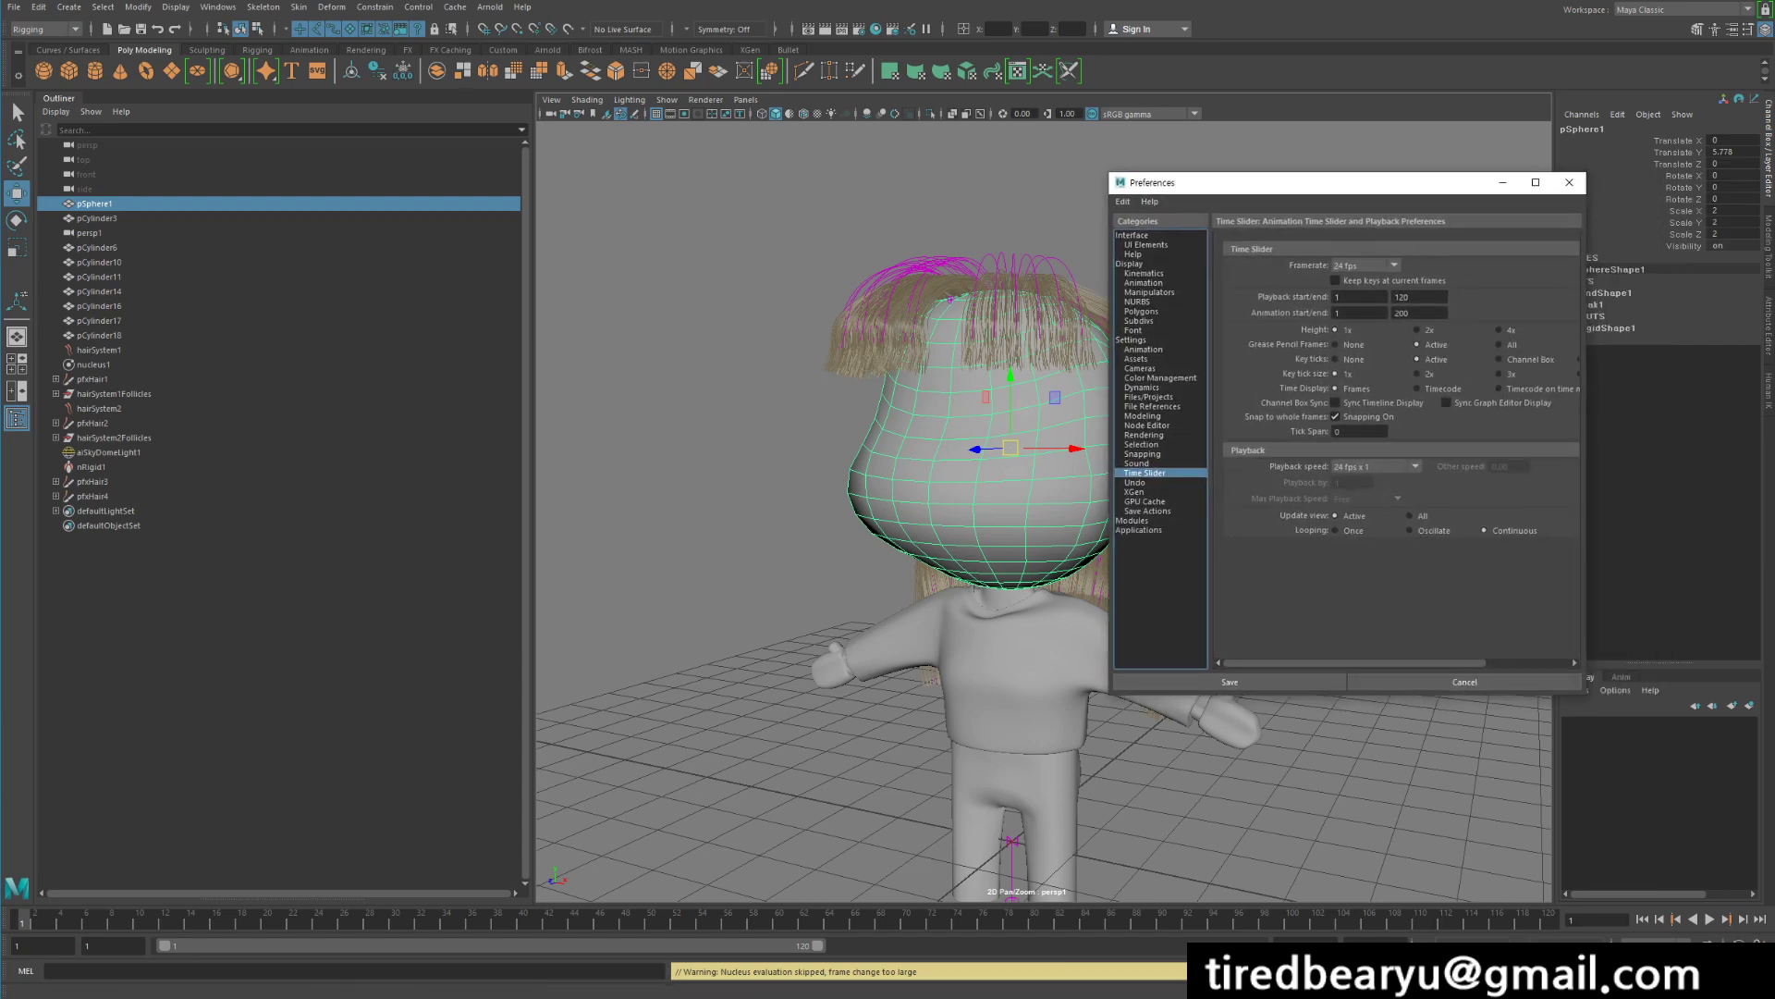
{"action": "left_click", "coordinate": [1376, 467]}
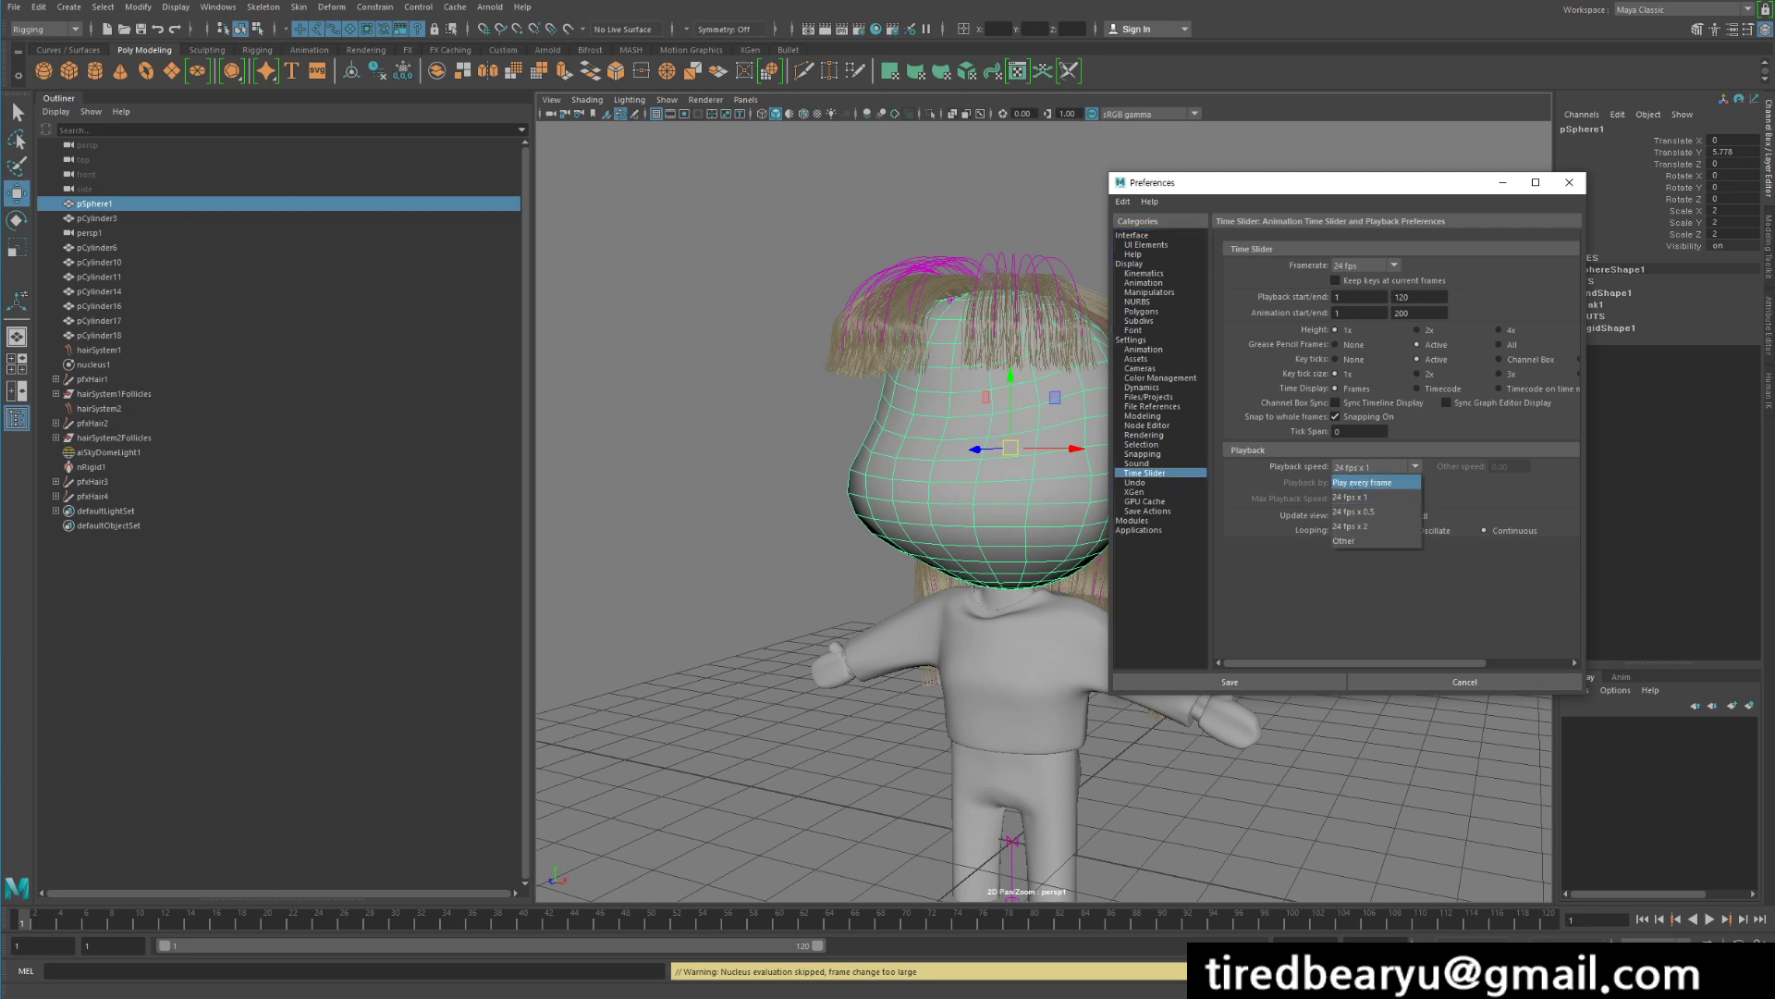
{"action": "left_click", "coordinate": [1371, 482]}
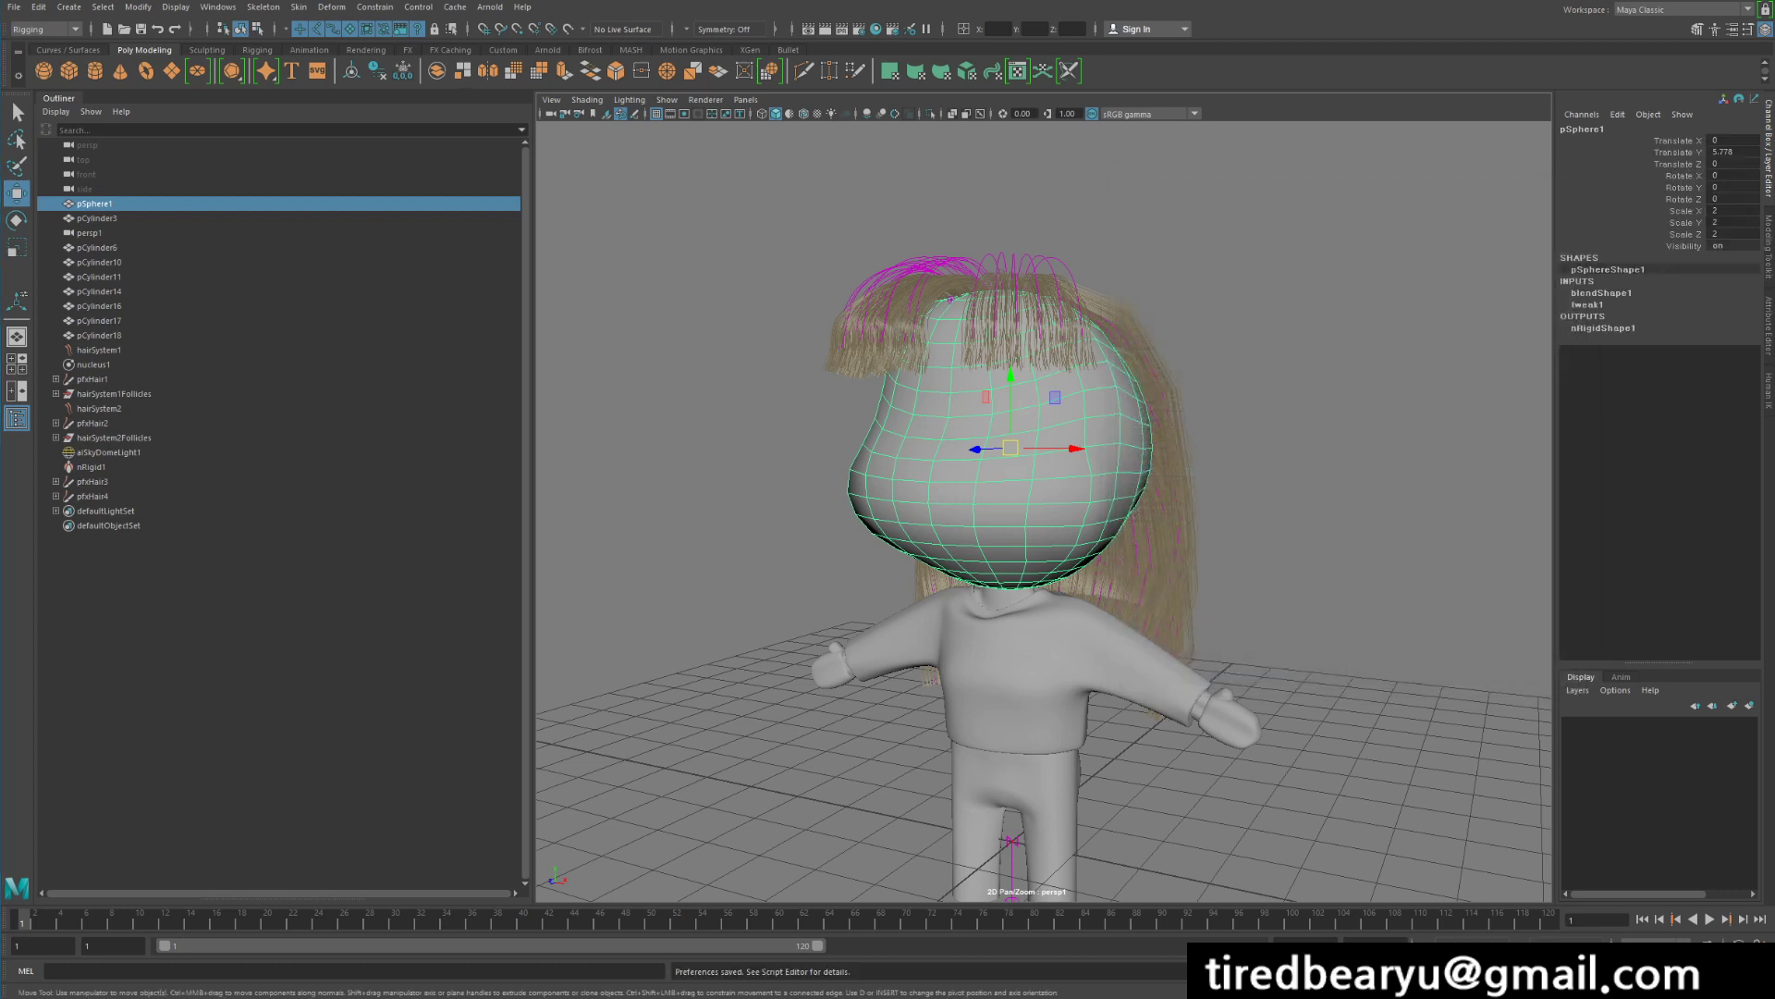
{"action": "left_click", "coordinate": [1229, 681]}
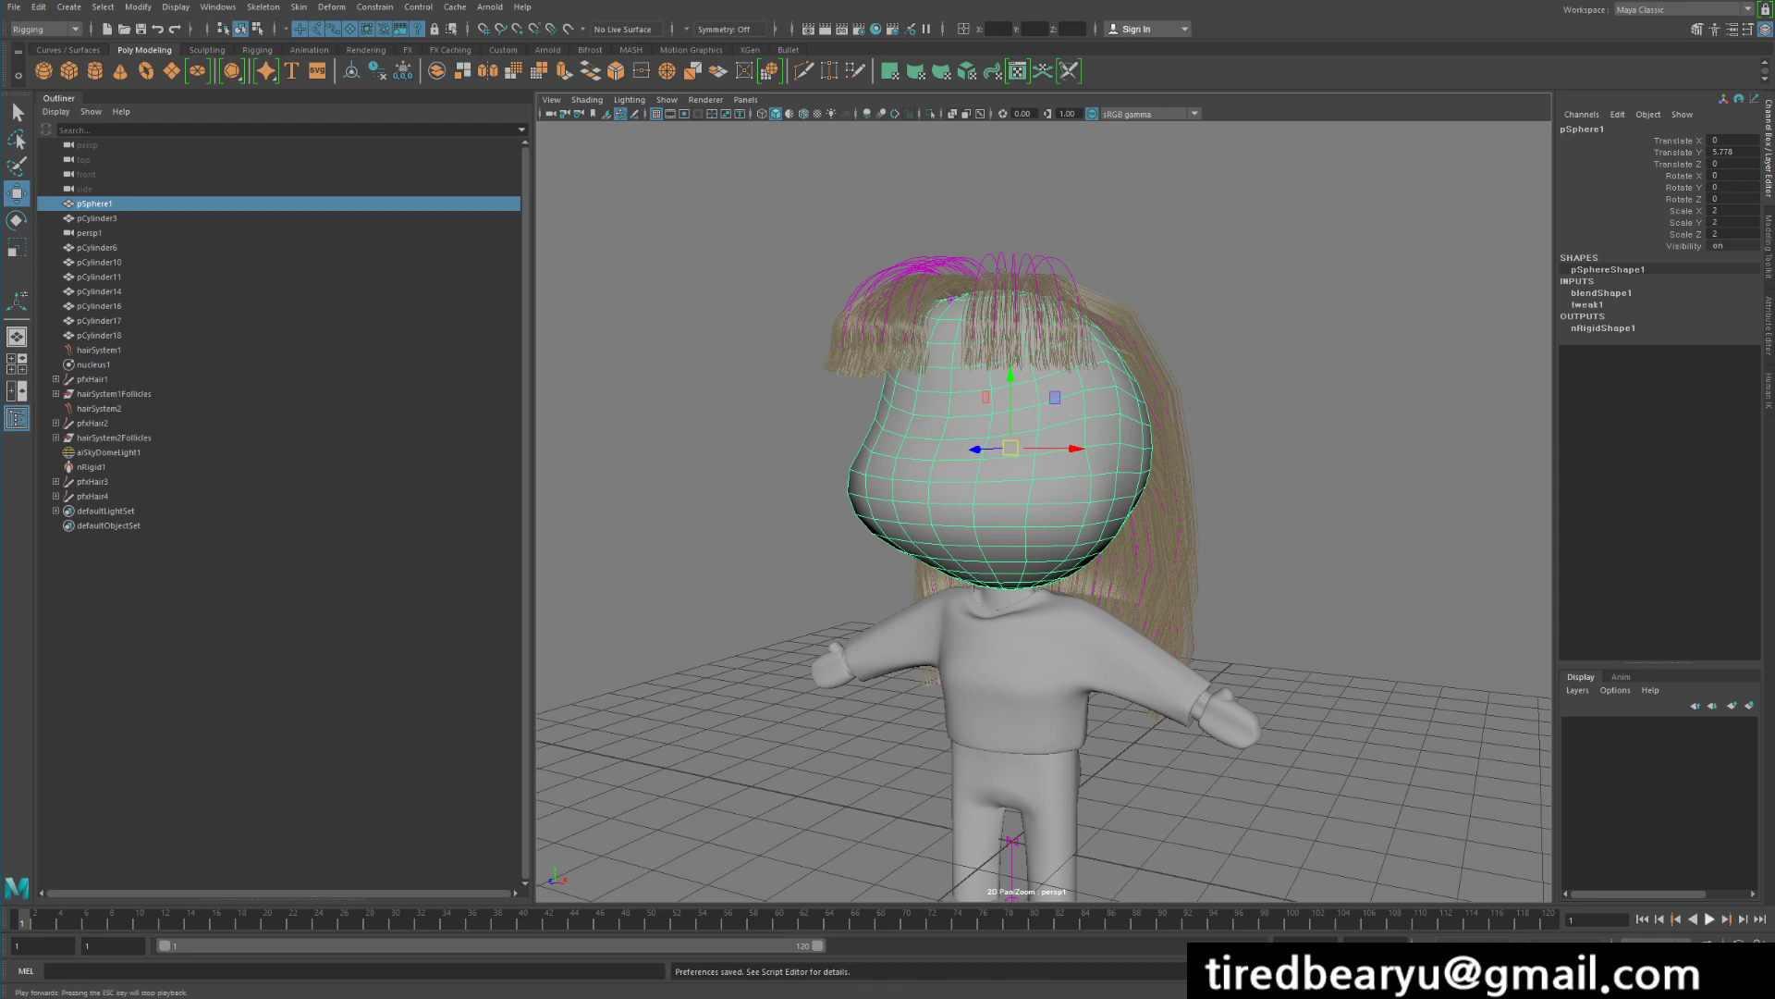
Play the hair simulation again, stop it and inspect the hair from the back and front
{"action": "left_click", "coordinate": [1709, 920]}
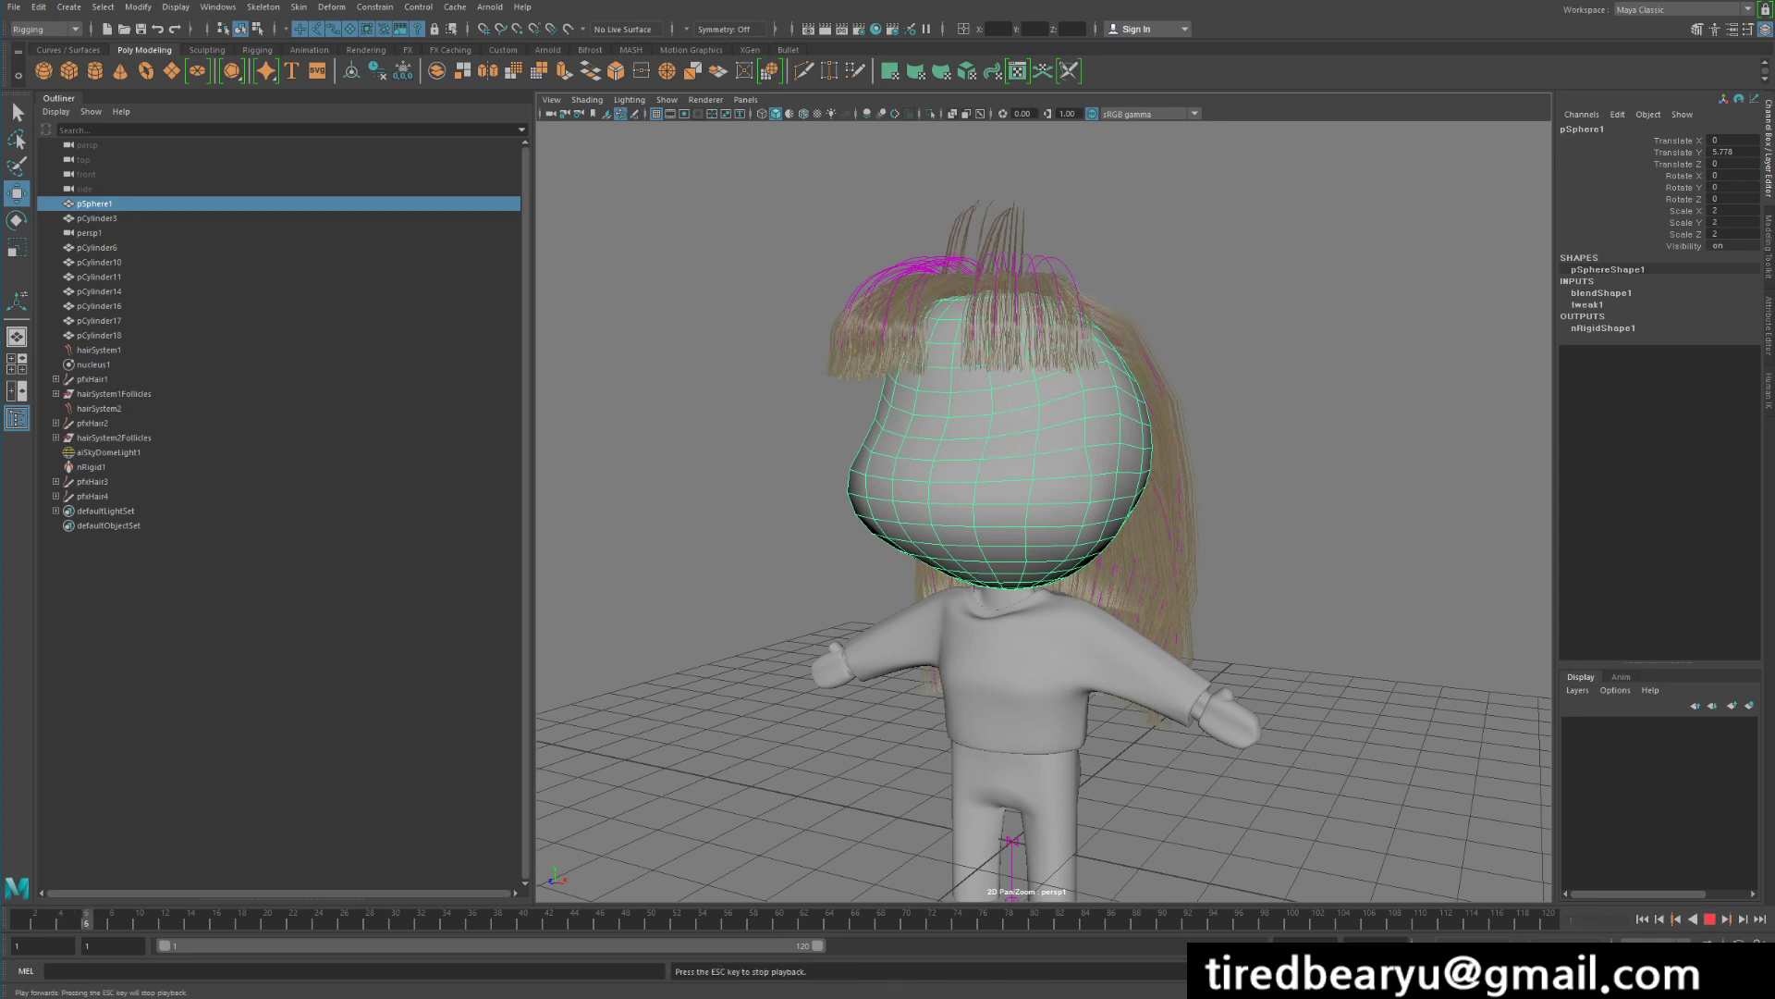
{"action": "left_click_drag", "start_coordinate": [1091, 518], "coordinate": [775, 499], "text": "alt"}
{"action": "key", "text": "Escape"}
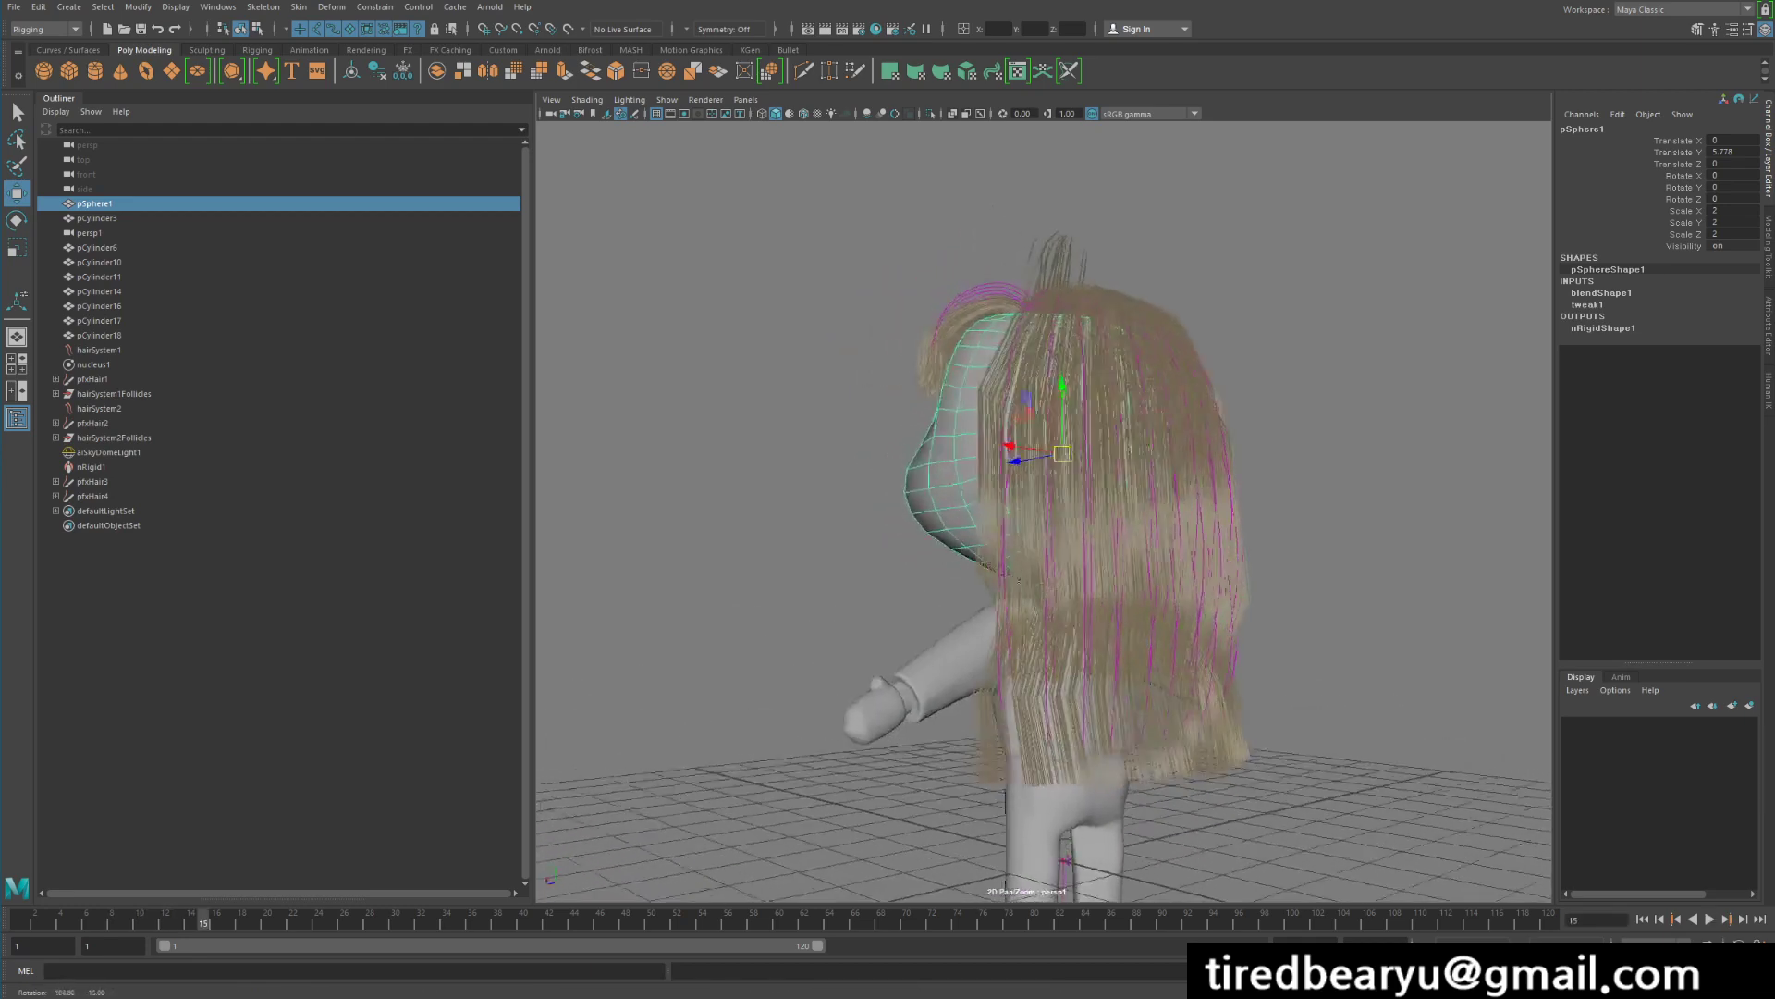
{"action": "left_click_drag", "start_coordinate": [1019, 580], "coordinate": [1253, 594], "text": "alt"}
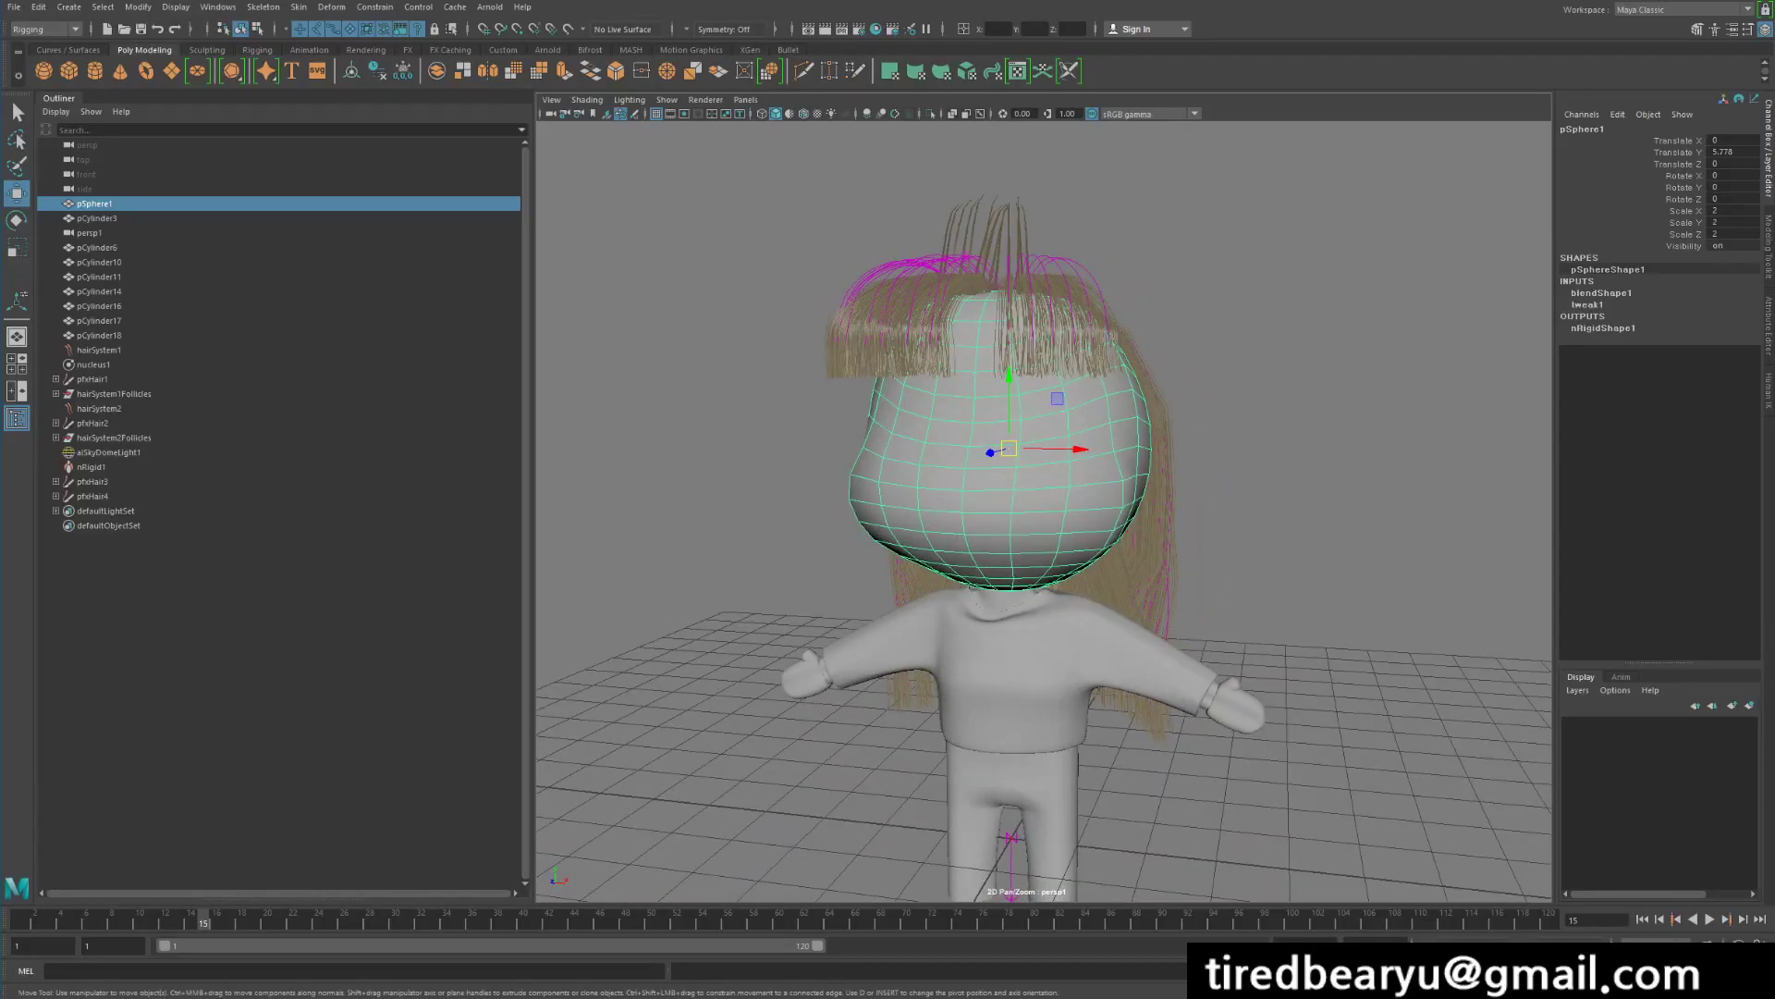
Select hairSystem1 and open its detailed shape attributes
{"action": "left_click", "coordinate": [98, 350]}
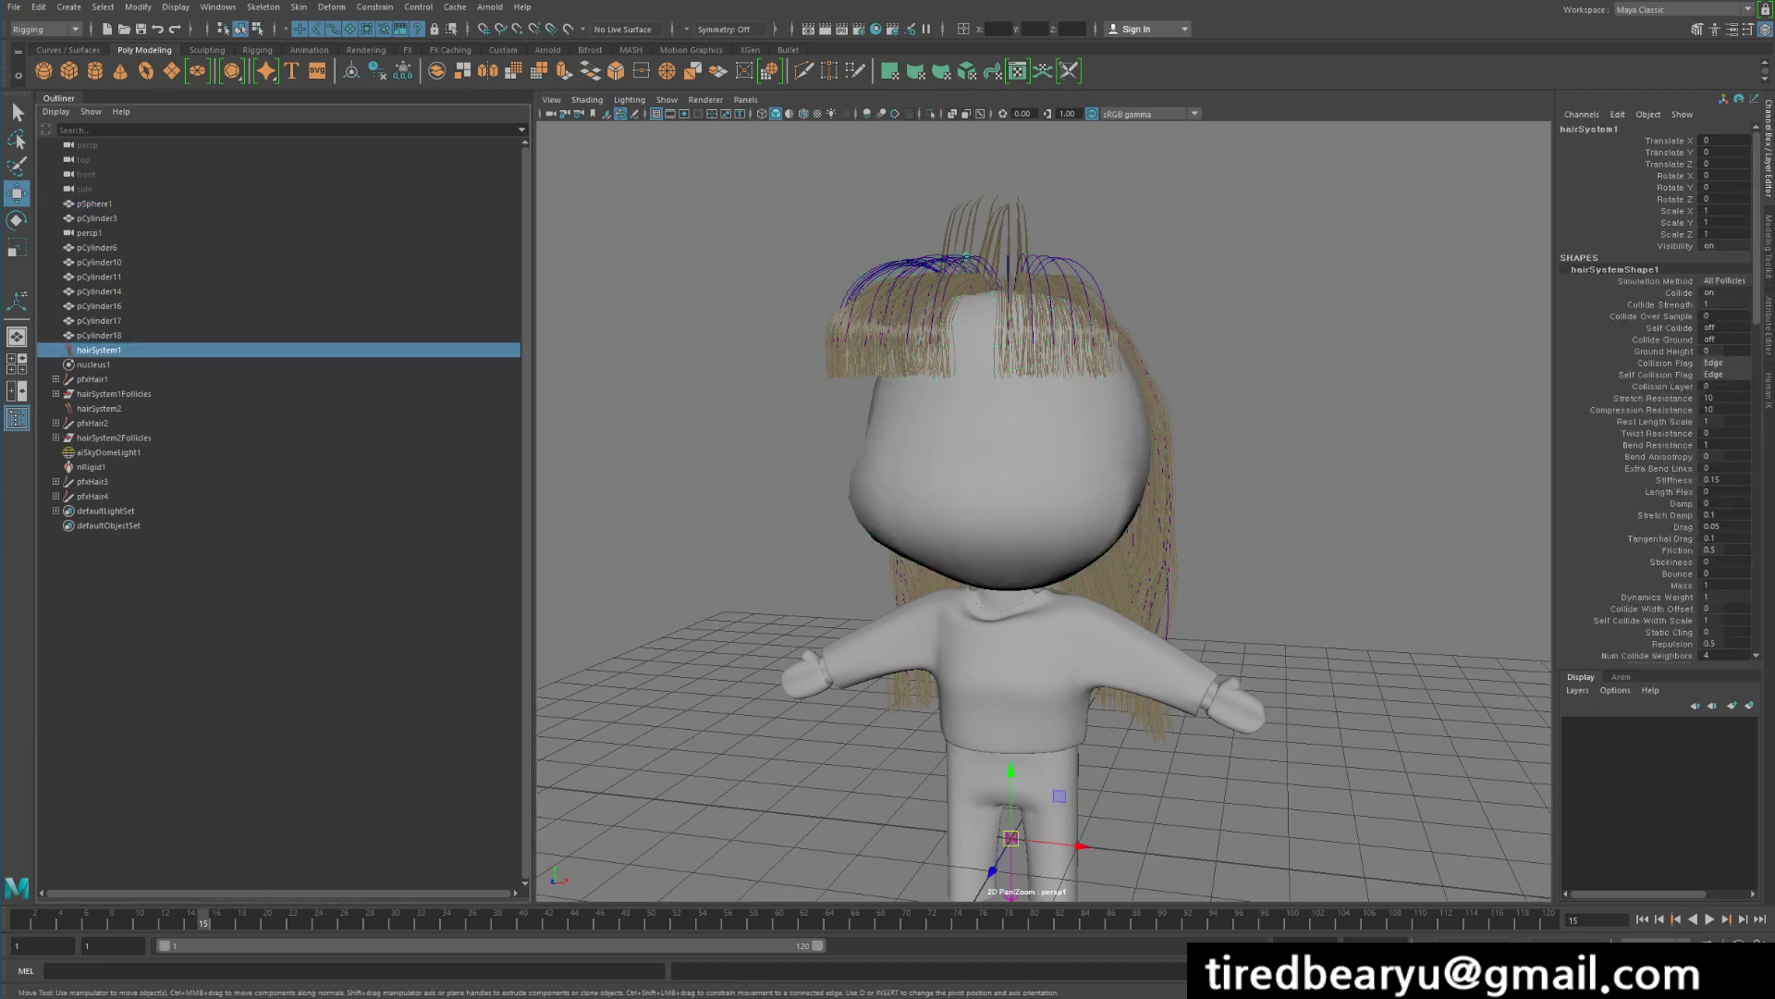
{"action": "left_click_drag", "start_coordinate": [1036, 518], "coordinate": [1004, 534], "text": "alt"}
{"action": "key", "text": "ctrl+a"}
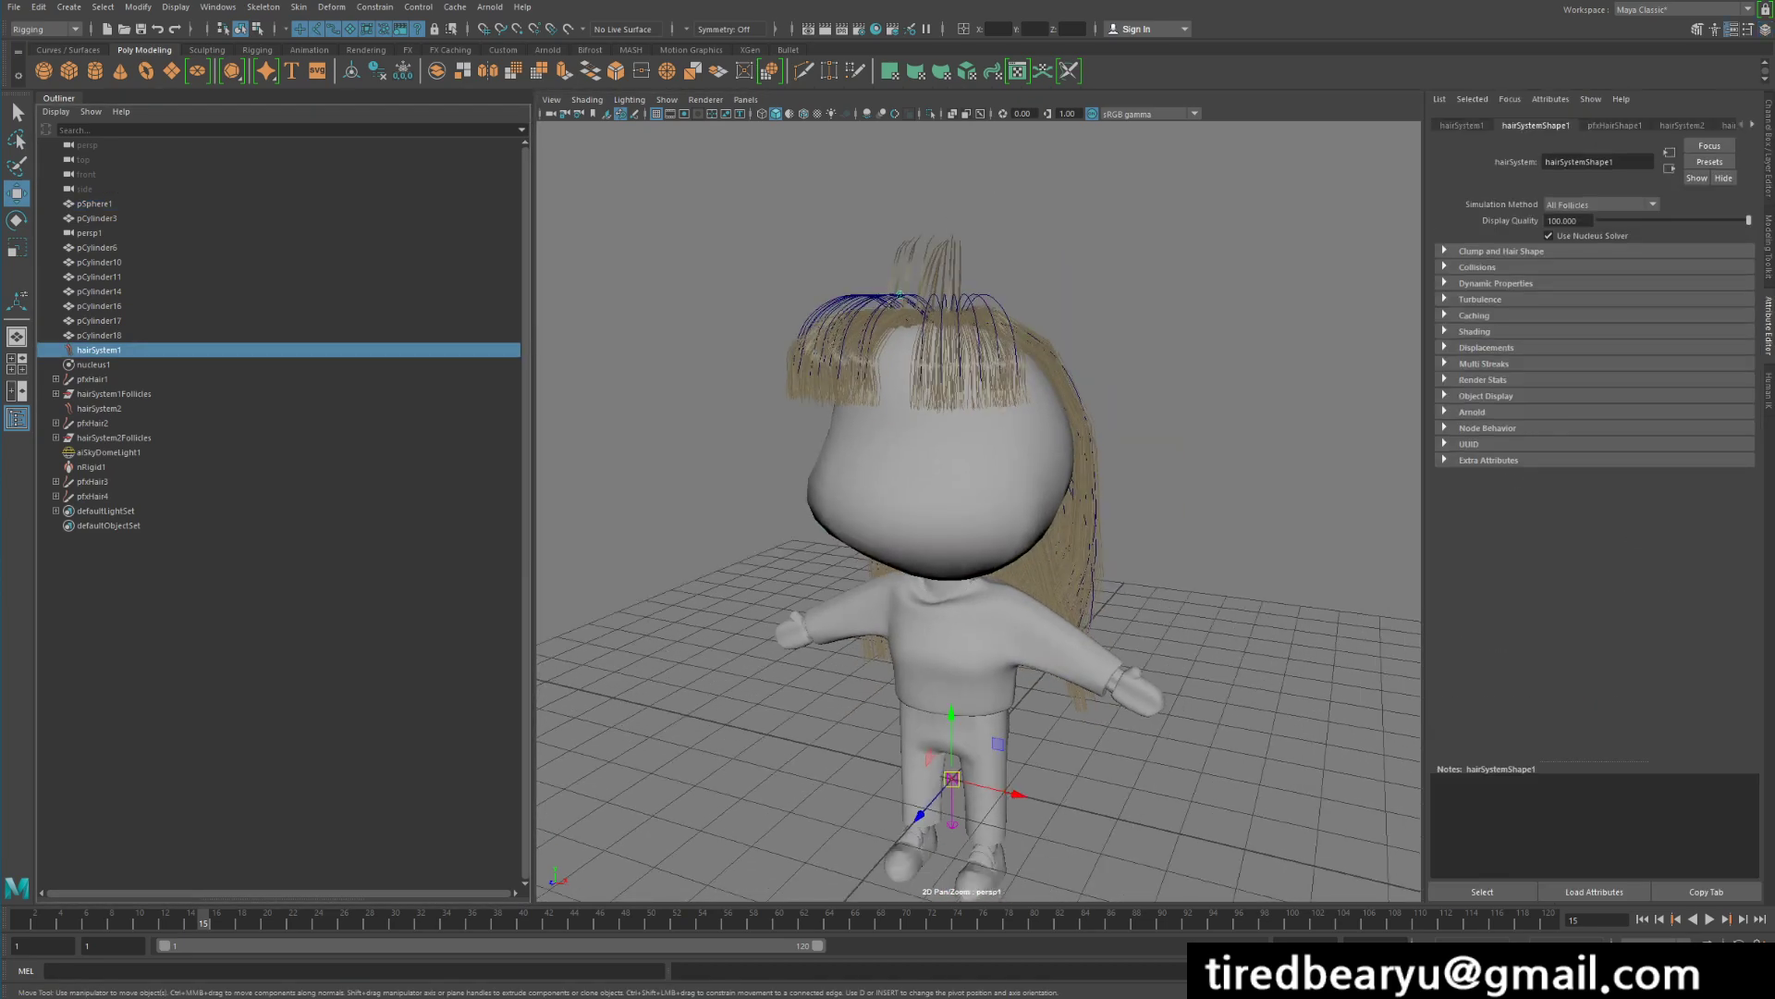
Return to the first frame and set hairSystem1's solver display to Collision Thickness, checking it around the head
{"action": "mouse_move", "coordinate": [899, 294]}
{"action": "left_mouse_down", "text": "alt"}
{"action": "mouse_move", "coordinate": [851, 298]}
{"action": "mouse_move", "coordinate": [917, 294]}
{"action": "mouse_move", "coordinate": [890, 295]}
{"action": "mouse_move", "coordinate": [893, 331]}
{"action": "left_mouse_up", "text": "alt"}
{"action": "key", "text": "4"}
{"action": "key", "text": "5"}
{"action": "key", "text": "alt+shift+v"}
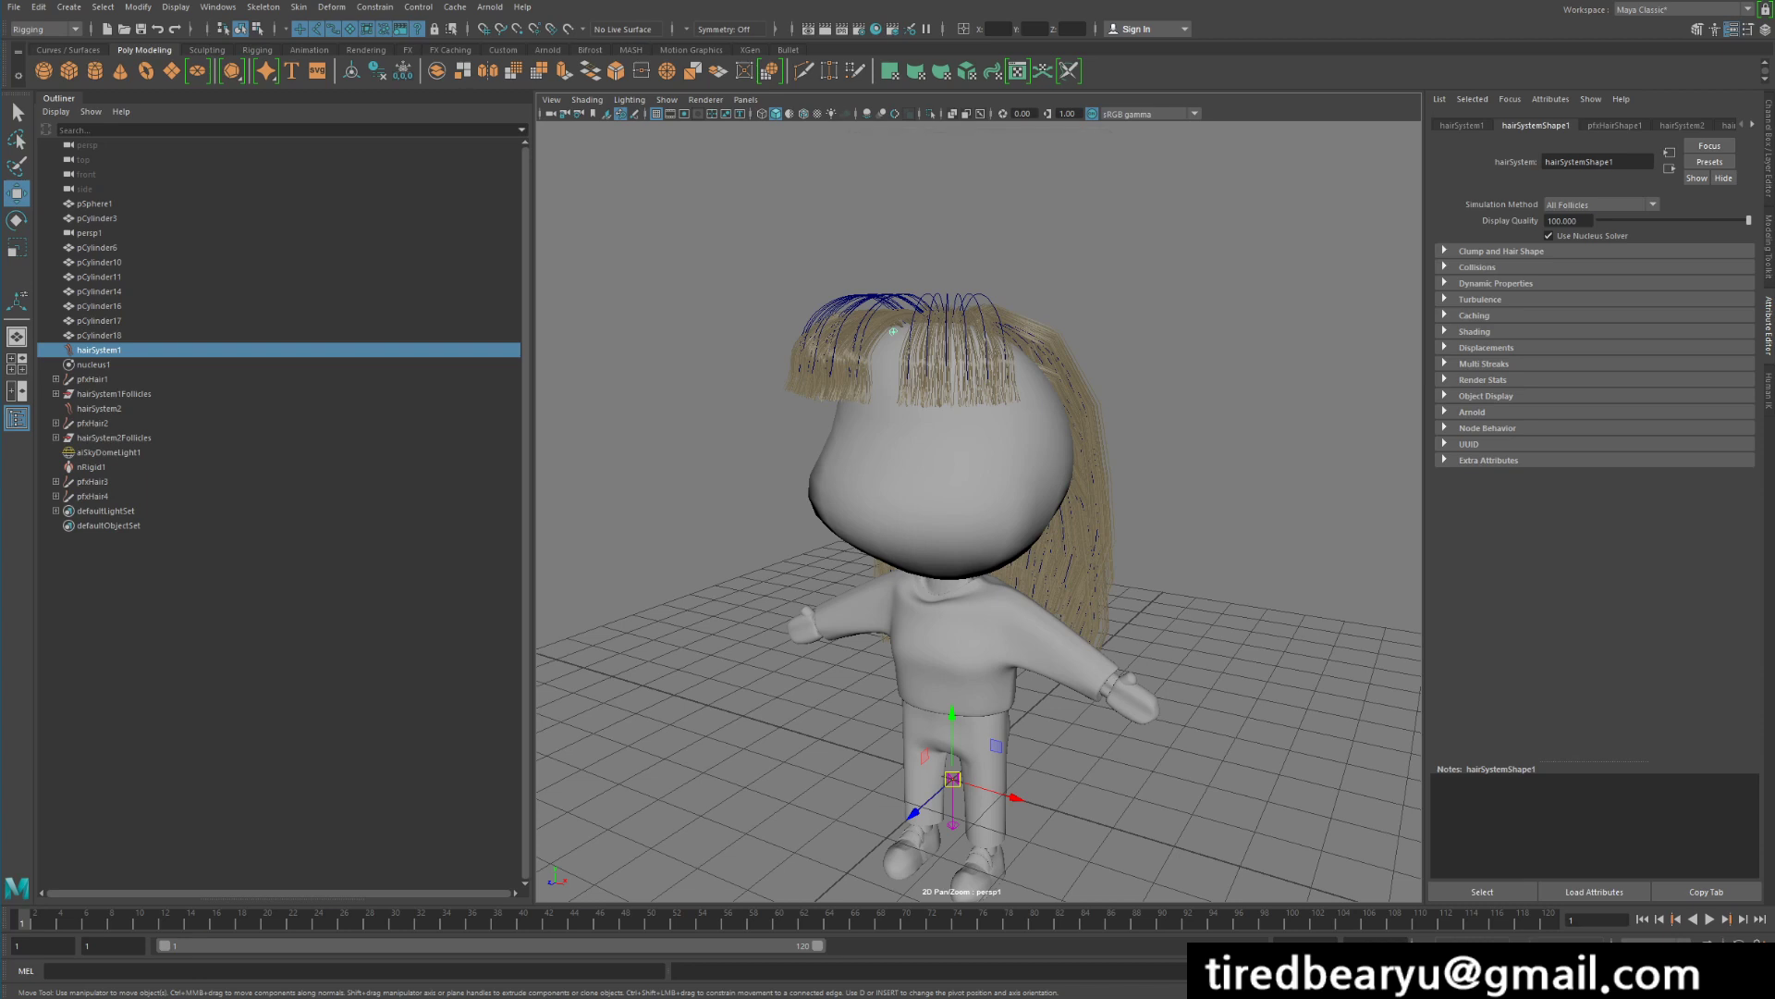
{"action": "left_click", "coordinate": [1478, 267]}
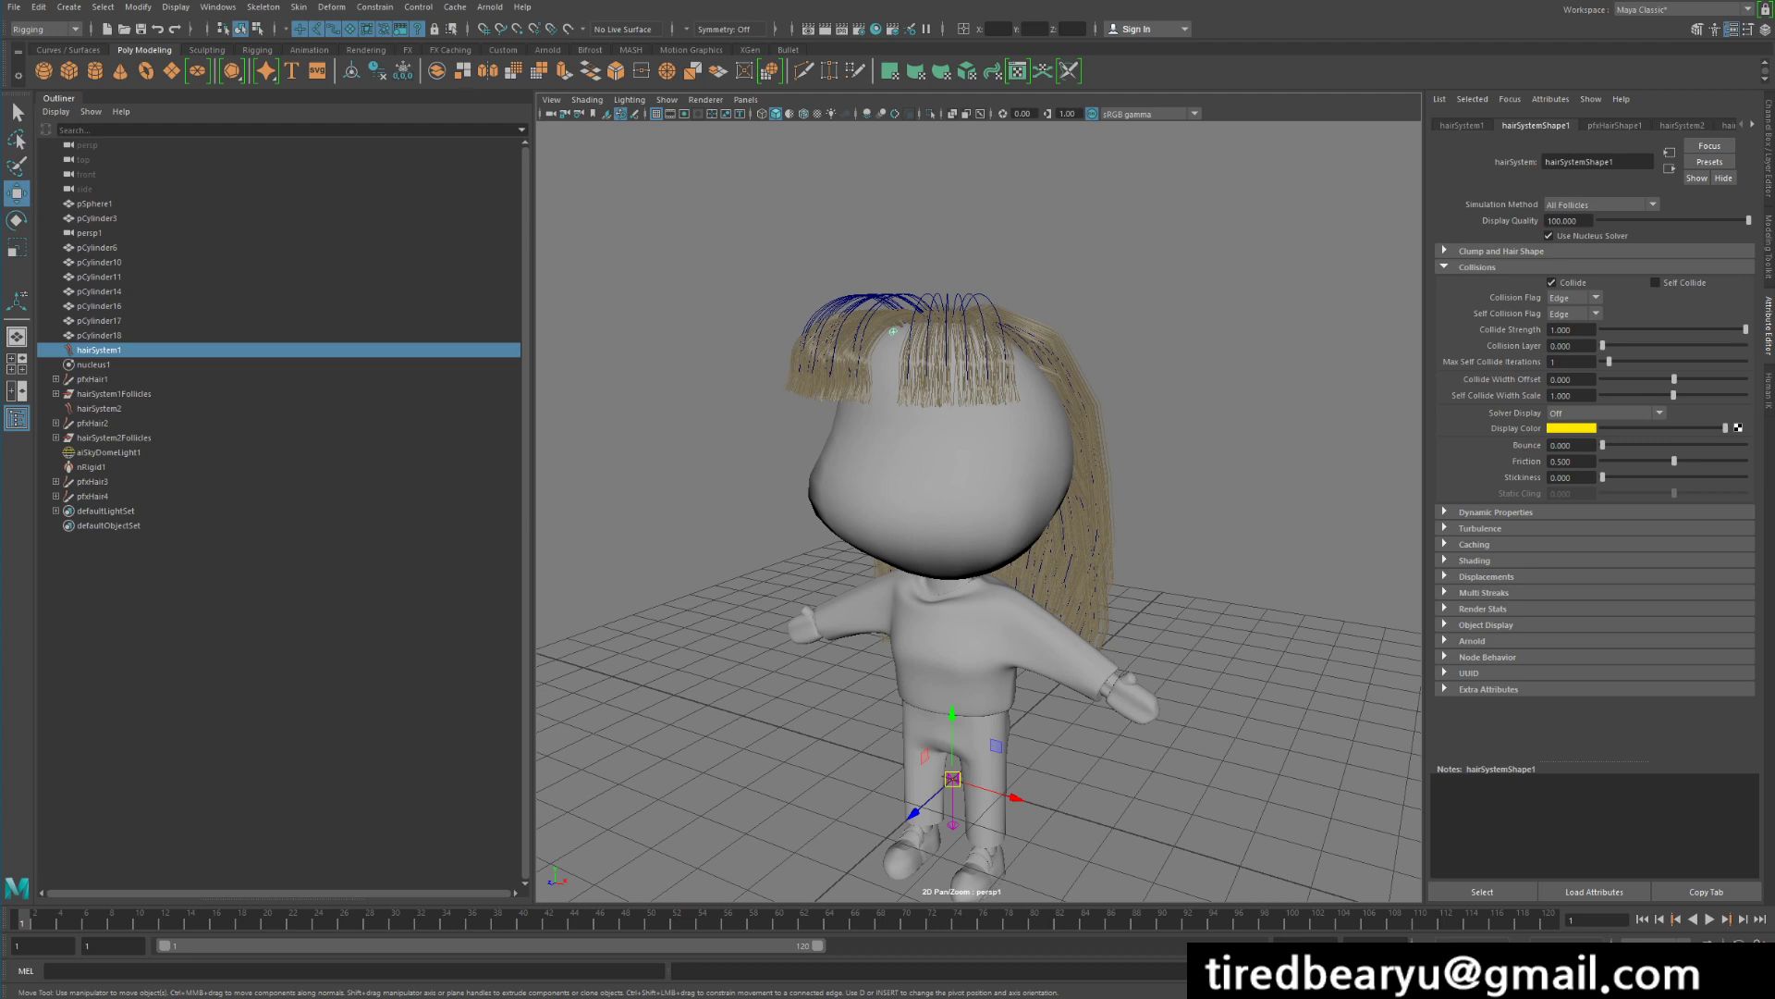
{"action": "left_click", "coordinate": [1606, 413]}
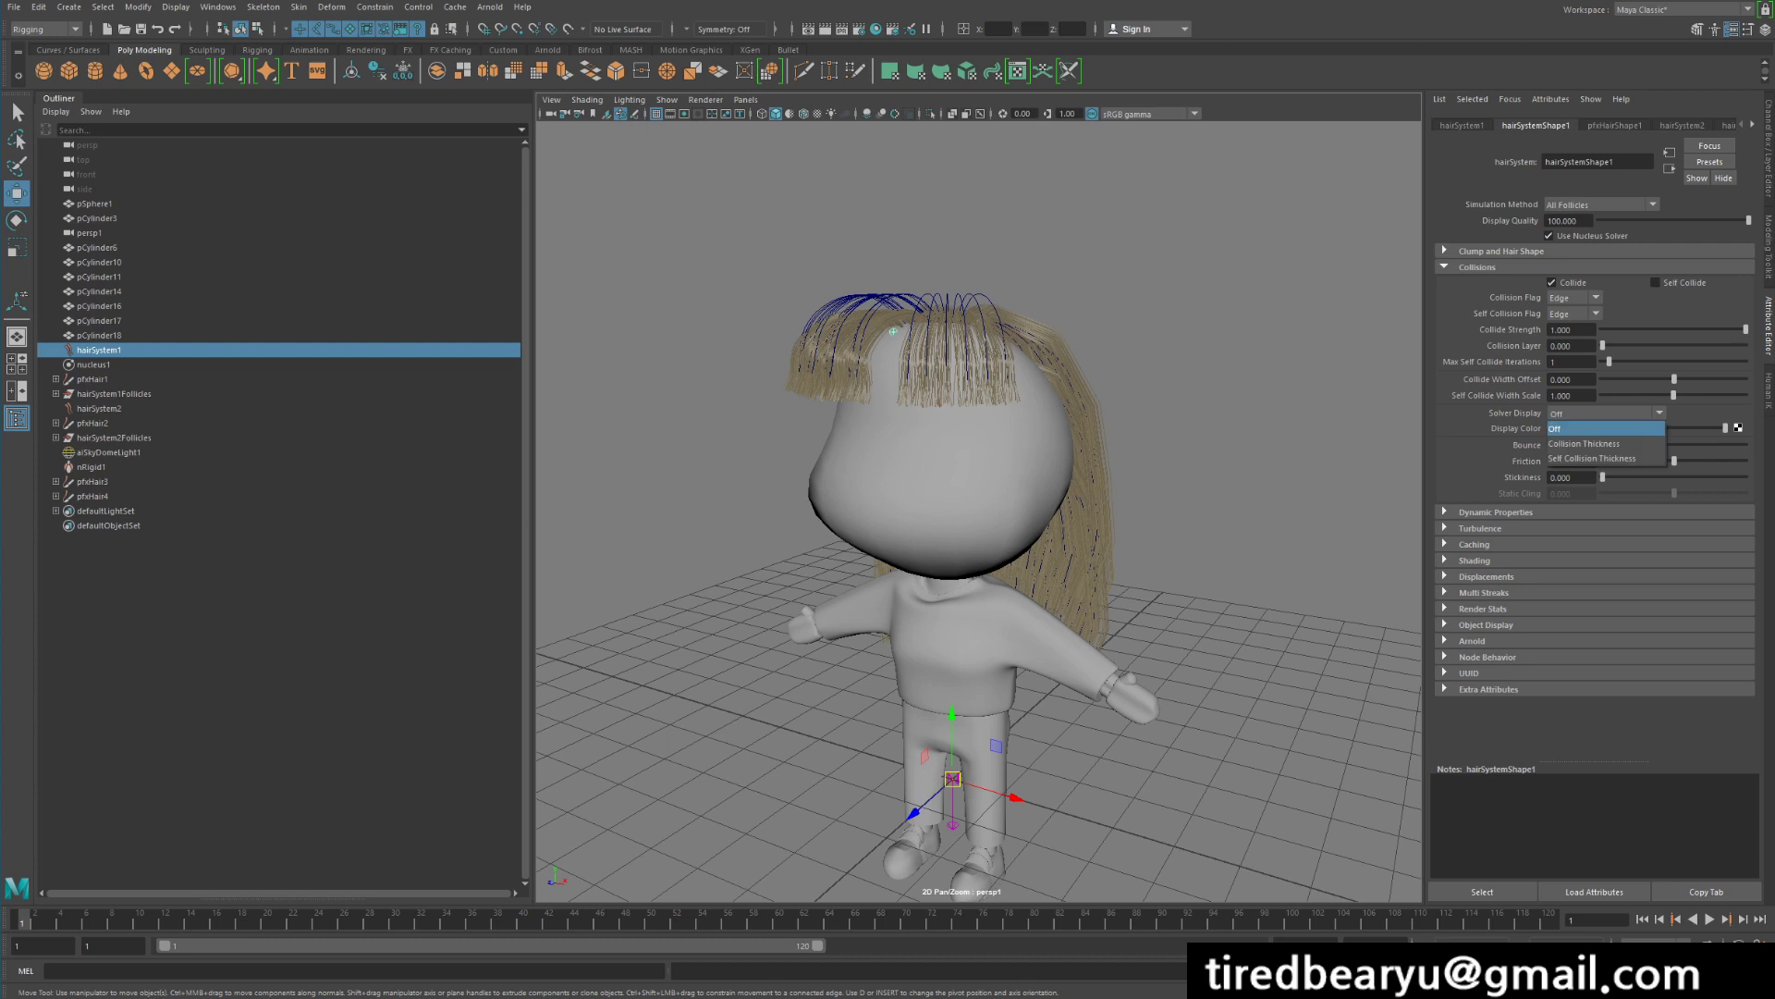
{"action": "left_click", "coordinate": [1604, 444]}
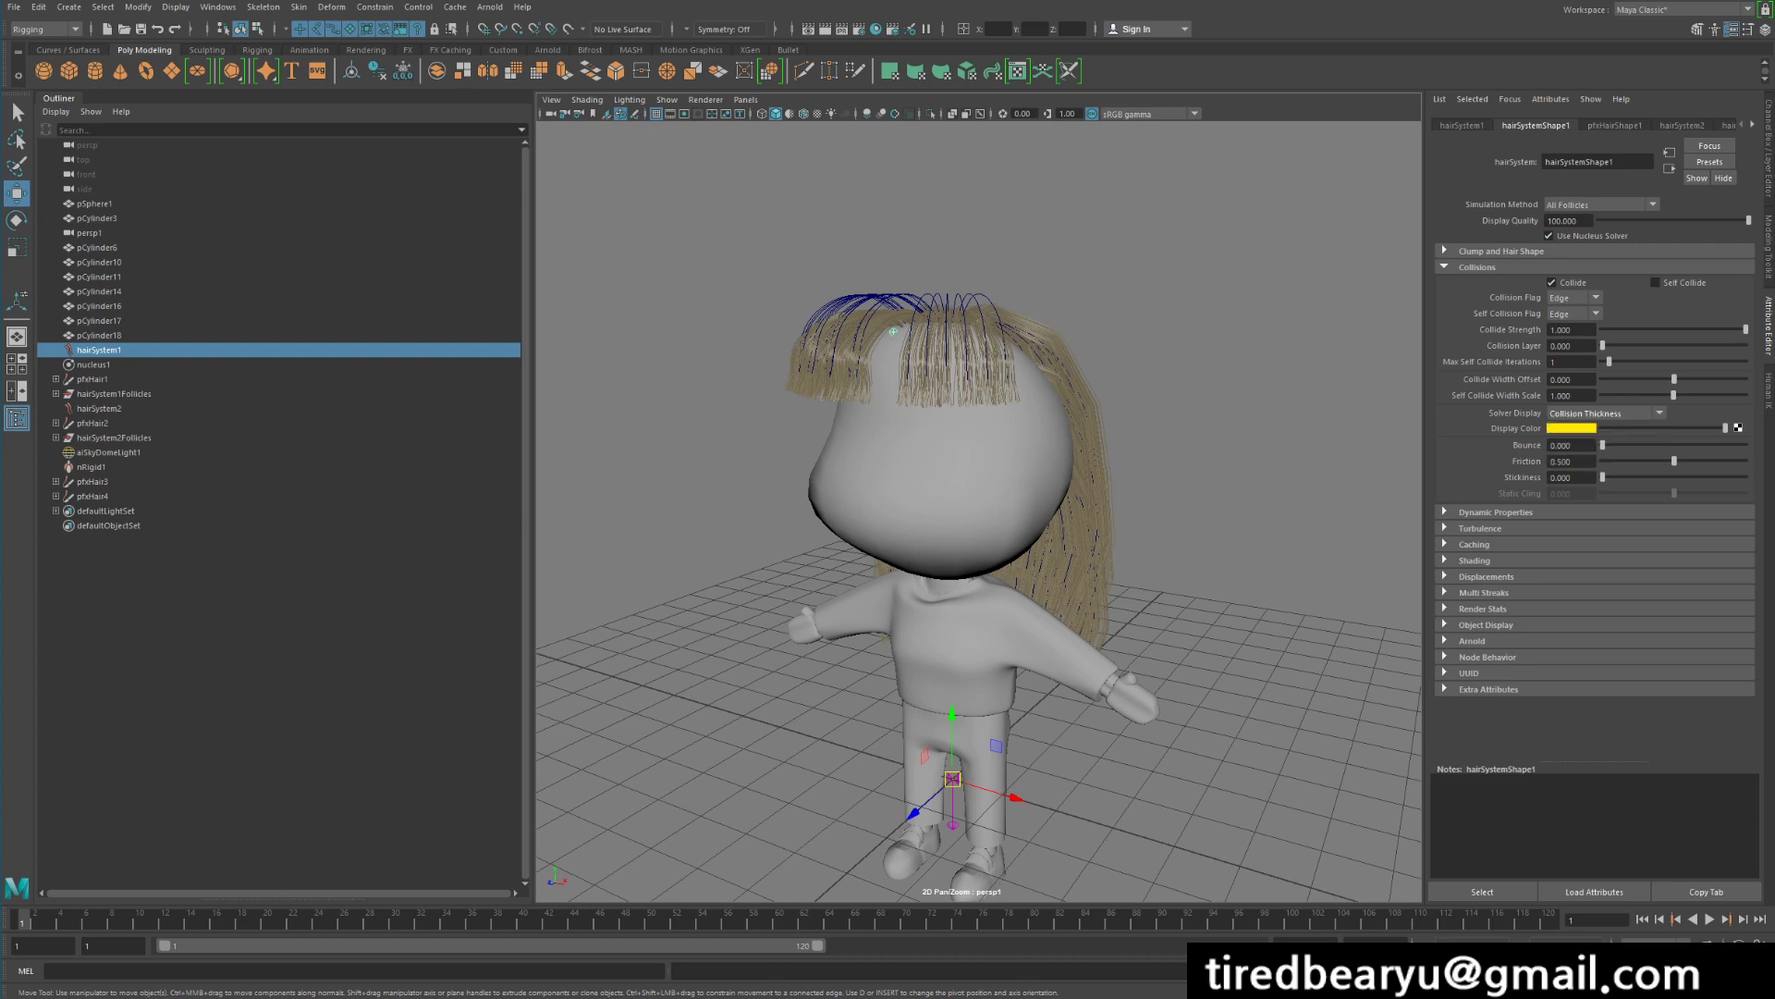
{"action": "left_click_drag", "start_coordinate": [1091, 518], "coordinate": [1091, 544], "text": "alt"}
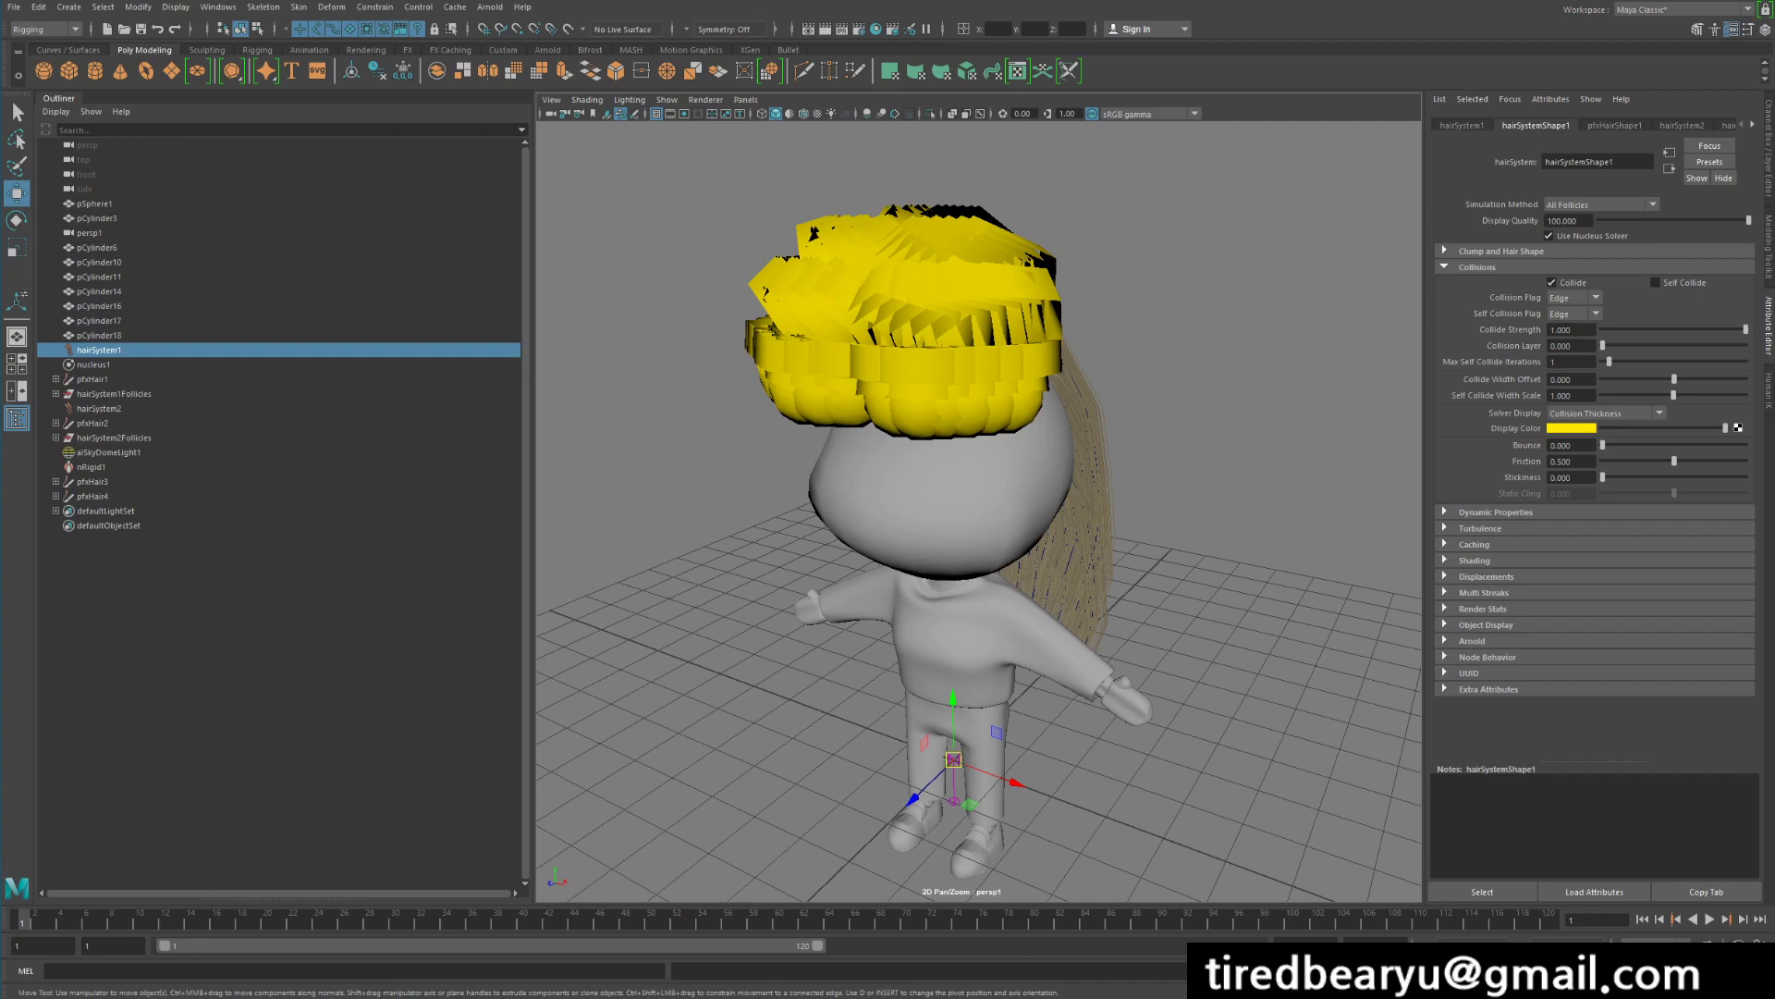
{"action": "left_click_drag", "start_coordinate": [1109, 532], "coordinate": [1051, 500], "text": "alt"}
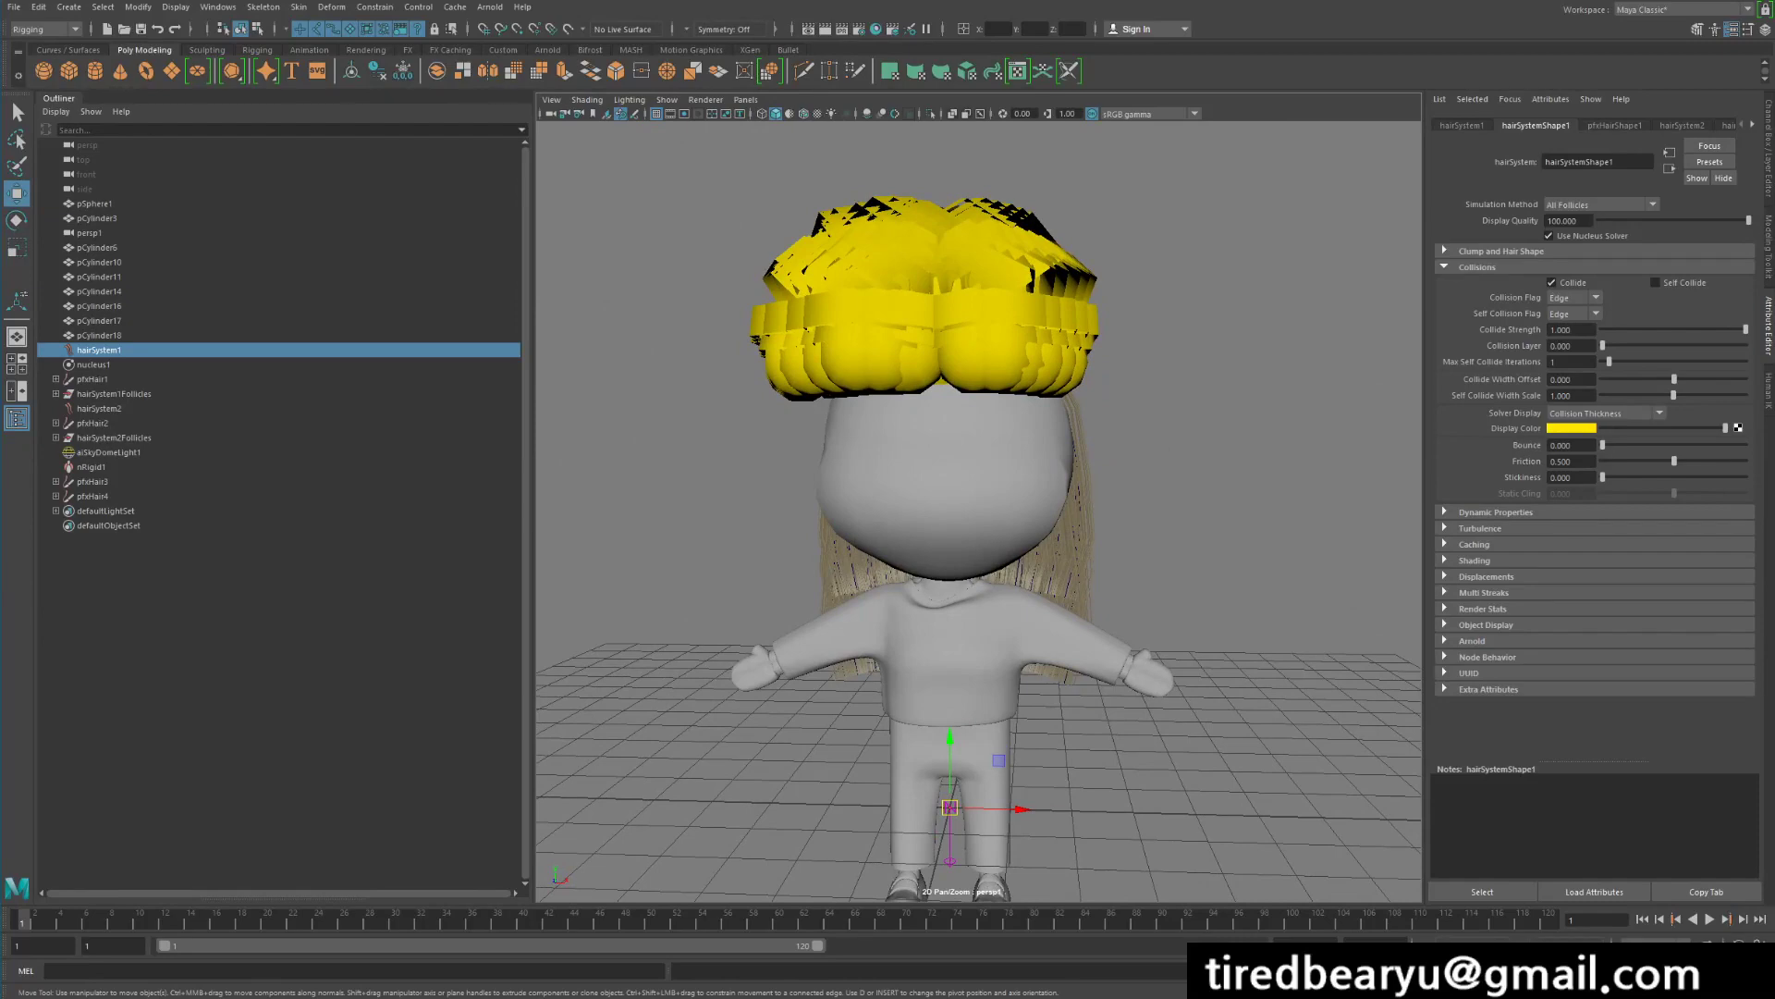
{"action": "left_click_drag", "start_coordinate": [1051, 500], "coordinate": [800, 523], "text": "alt"}
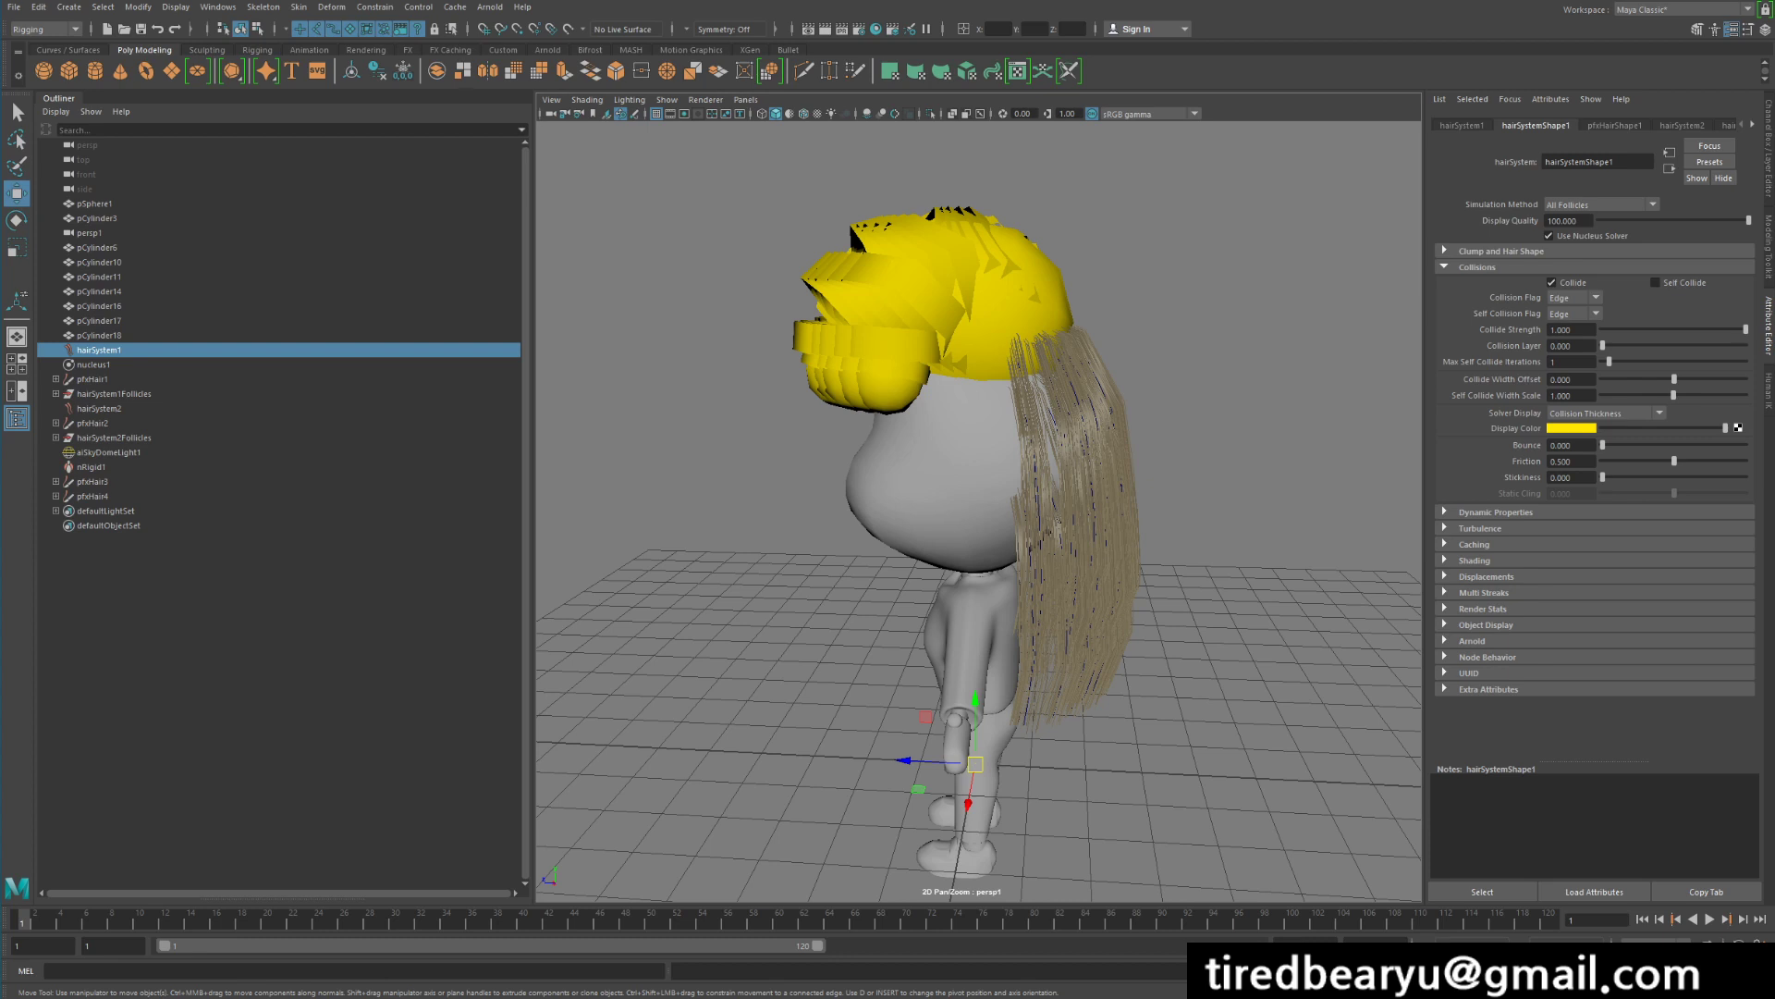
{"action": "left_click_drag", "start_coordinate": [869, 527], "coordinate": [976, 529], "text": "alt"}
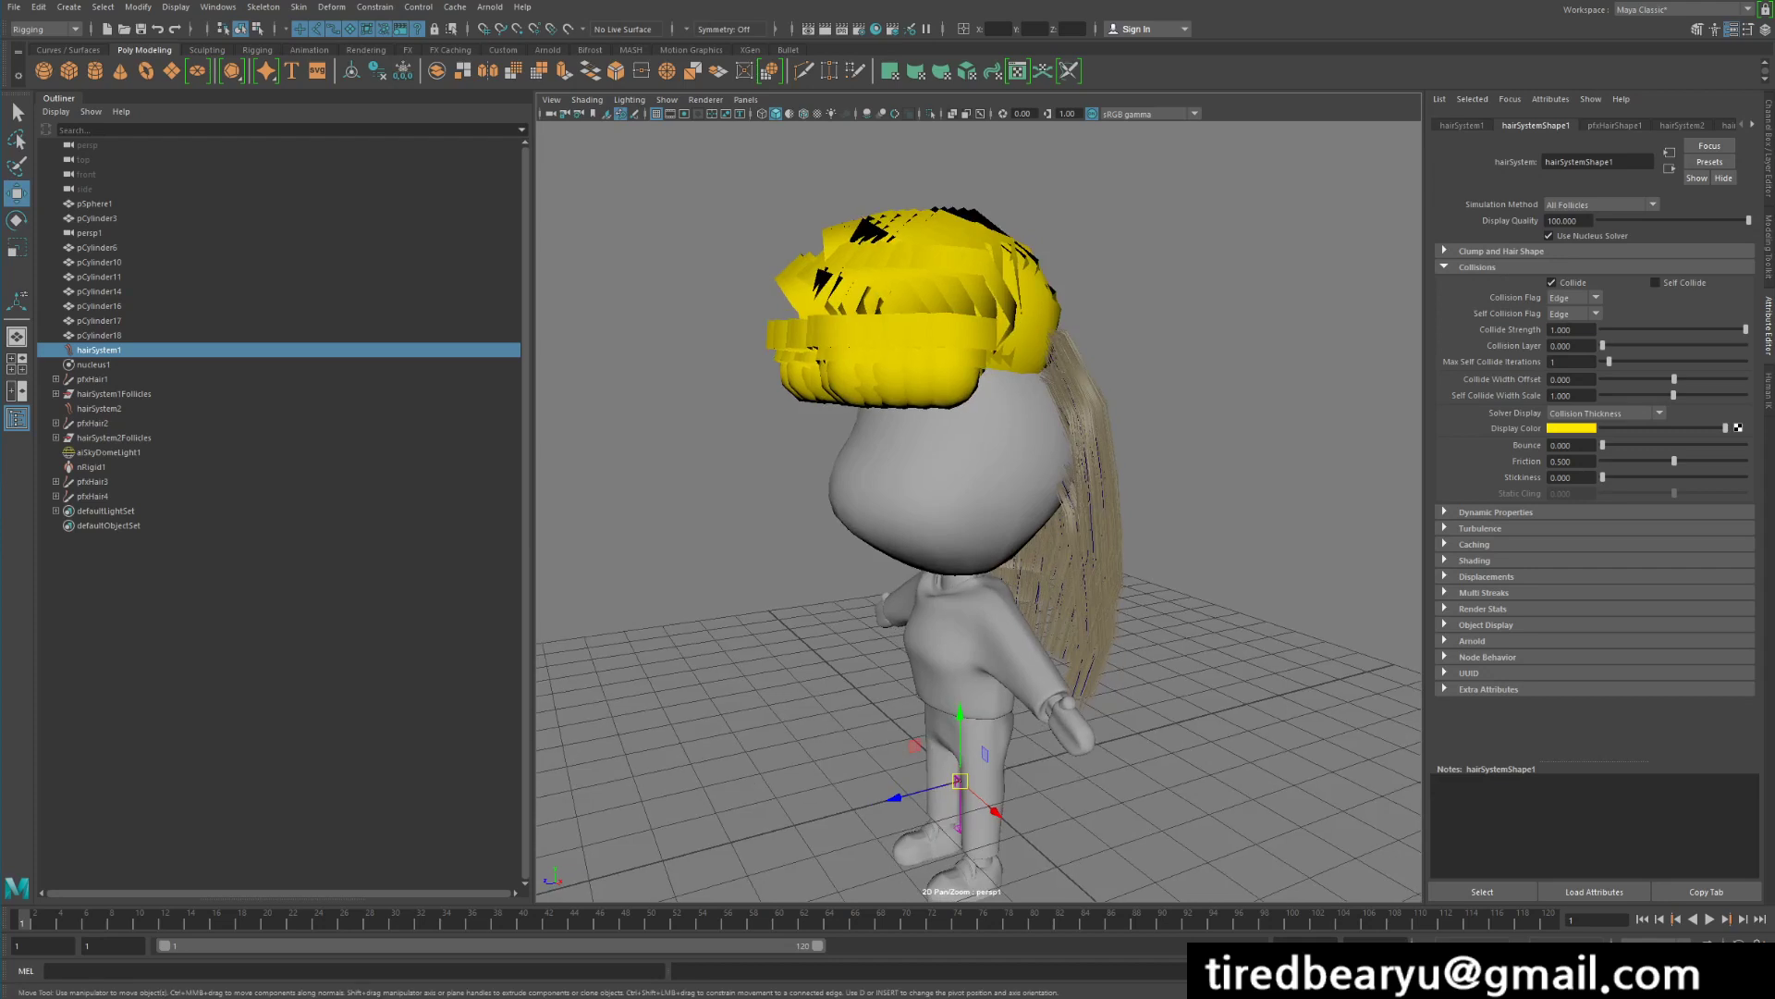
Set hairSystem1's Hair Width to 0.1 in its clump and hair shape attributes and refresh the first frame
{"action": "left_click", "coordinate": [1500, 252]}
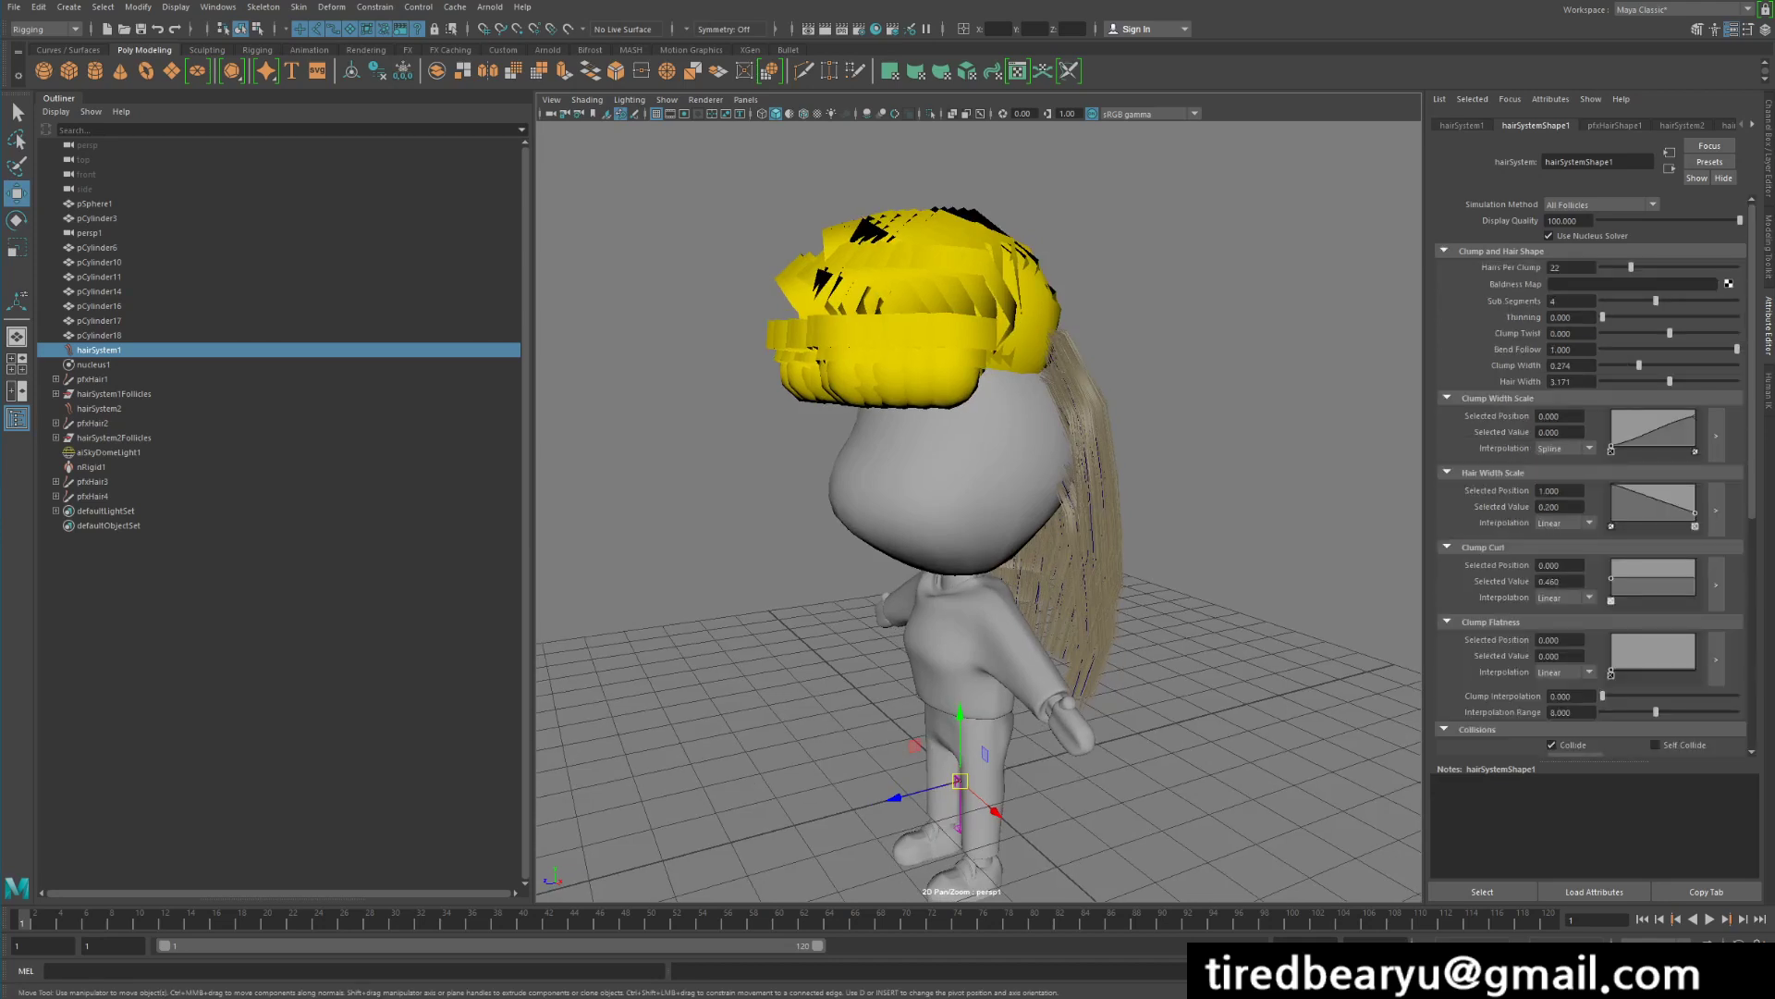
{"action": "scroll", "coordinate": [1590, 480], "scroll_direction": "down", "scroll_amount": 5}
{"action": "scroll", "coordinate": [1590, 481], "scroll_direction": "up", "scroll_amount": 5}
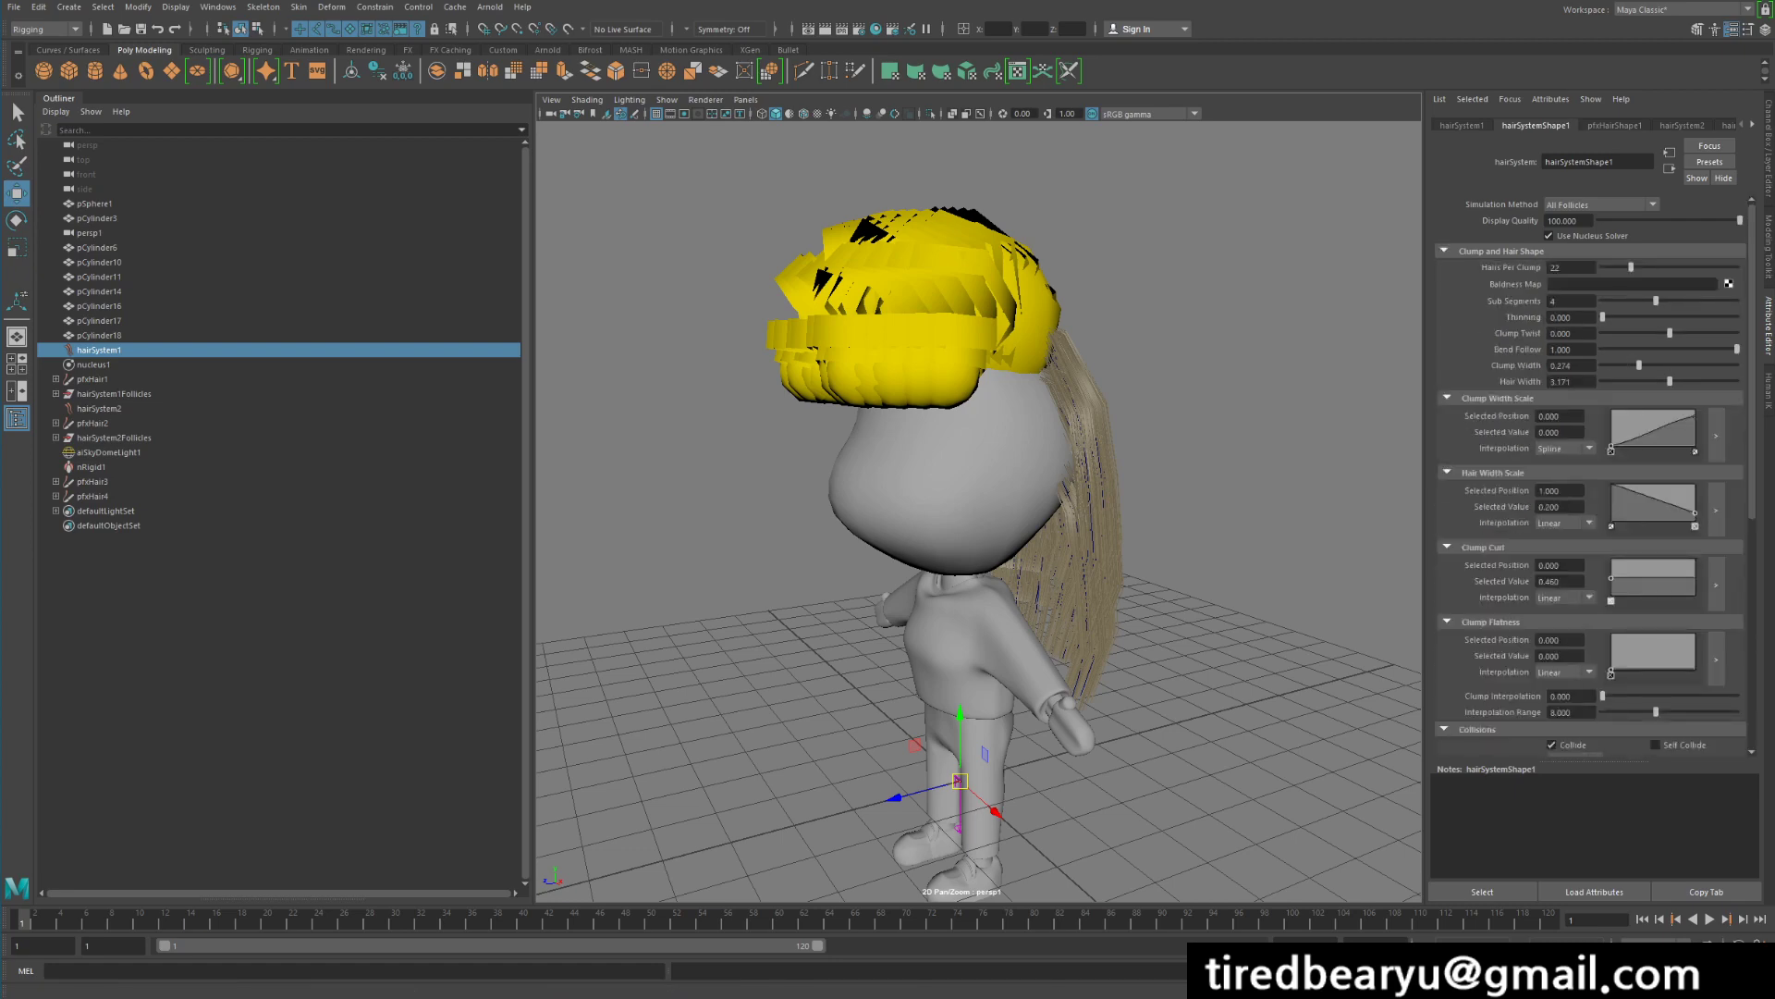
{"action": "left_click_drag", "start_coordinate": [924, 555], "coordinate": [1123, 605], "text": "alt"}
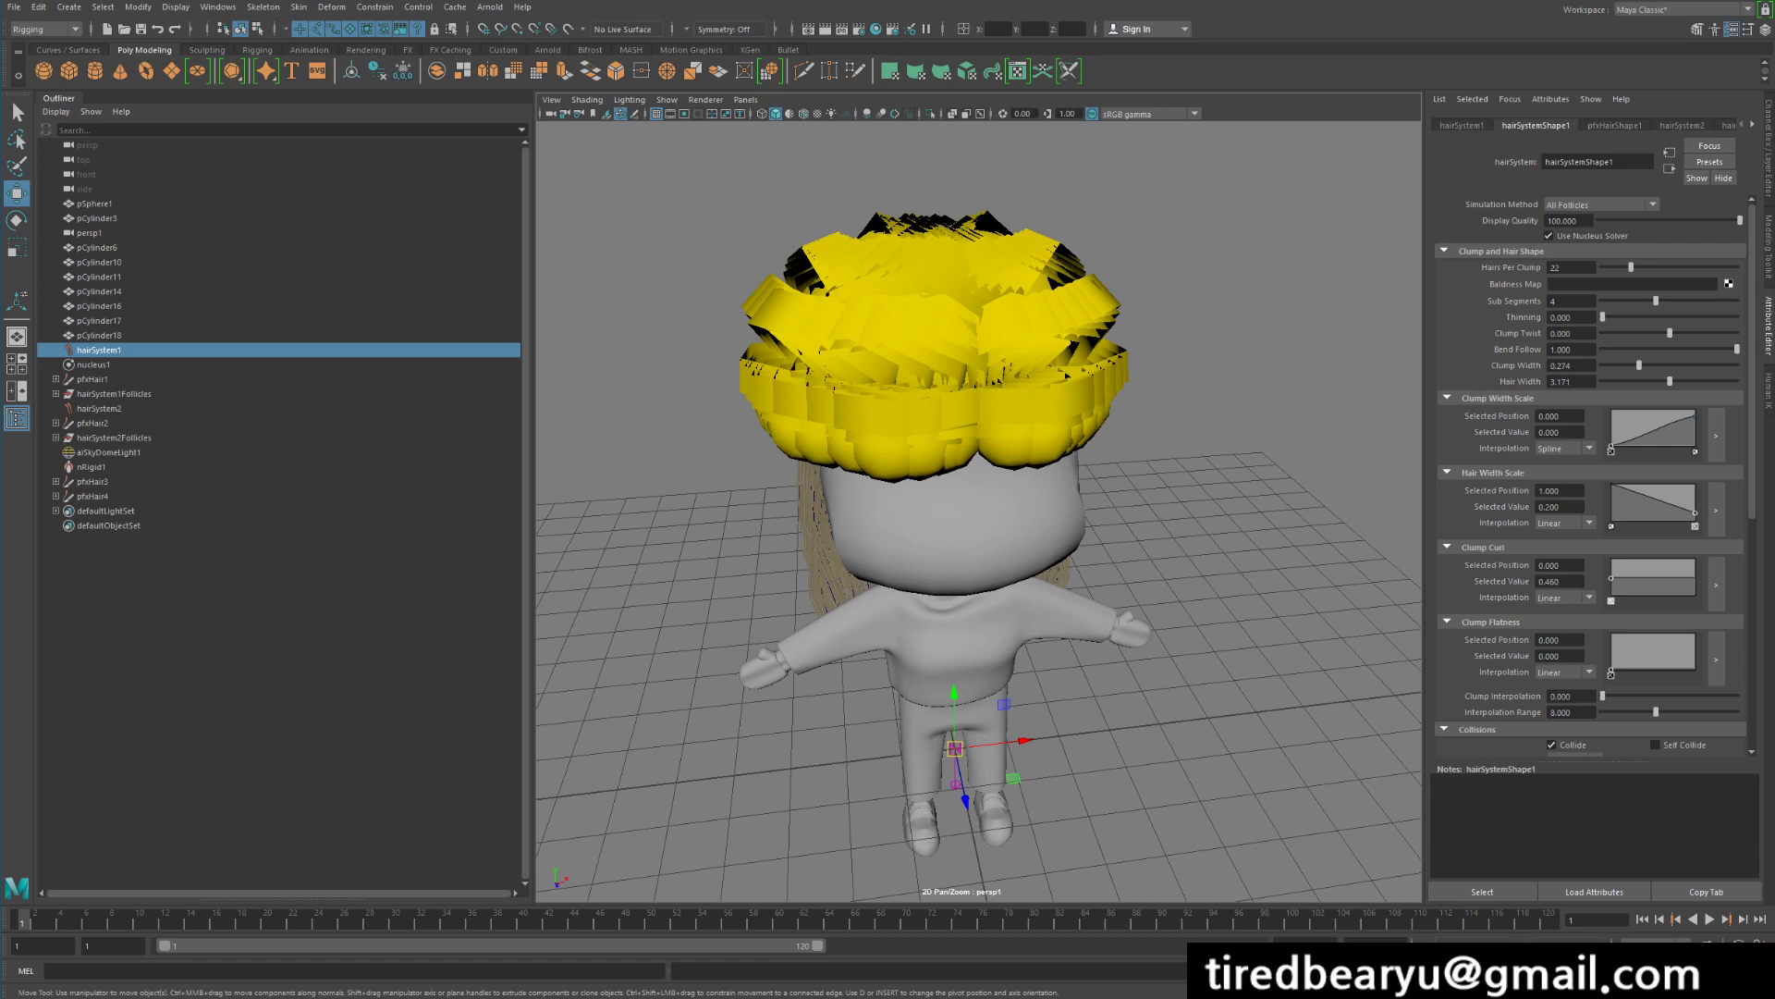
{"action": "left_click_drag", "start_coordinate": [1577, 382], "coordinate": [1546, 381]}
{"action": "left_click_drag", "start_coordinate": [1670, 380], "coordinate": [1622, 381]}
{"action": "left_click_drag", "start_coordinate": [1575, 382], "coordinate": [1547, 382]}
{"action": "type", "text": "0.1"}
{"action": "key", "text": "Return"}
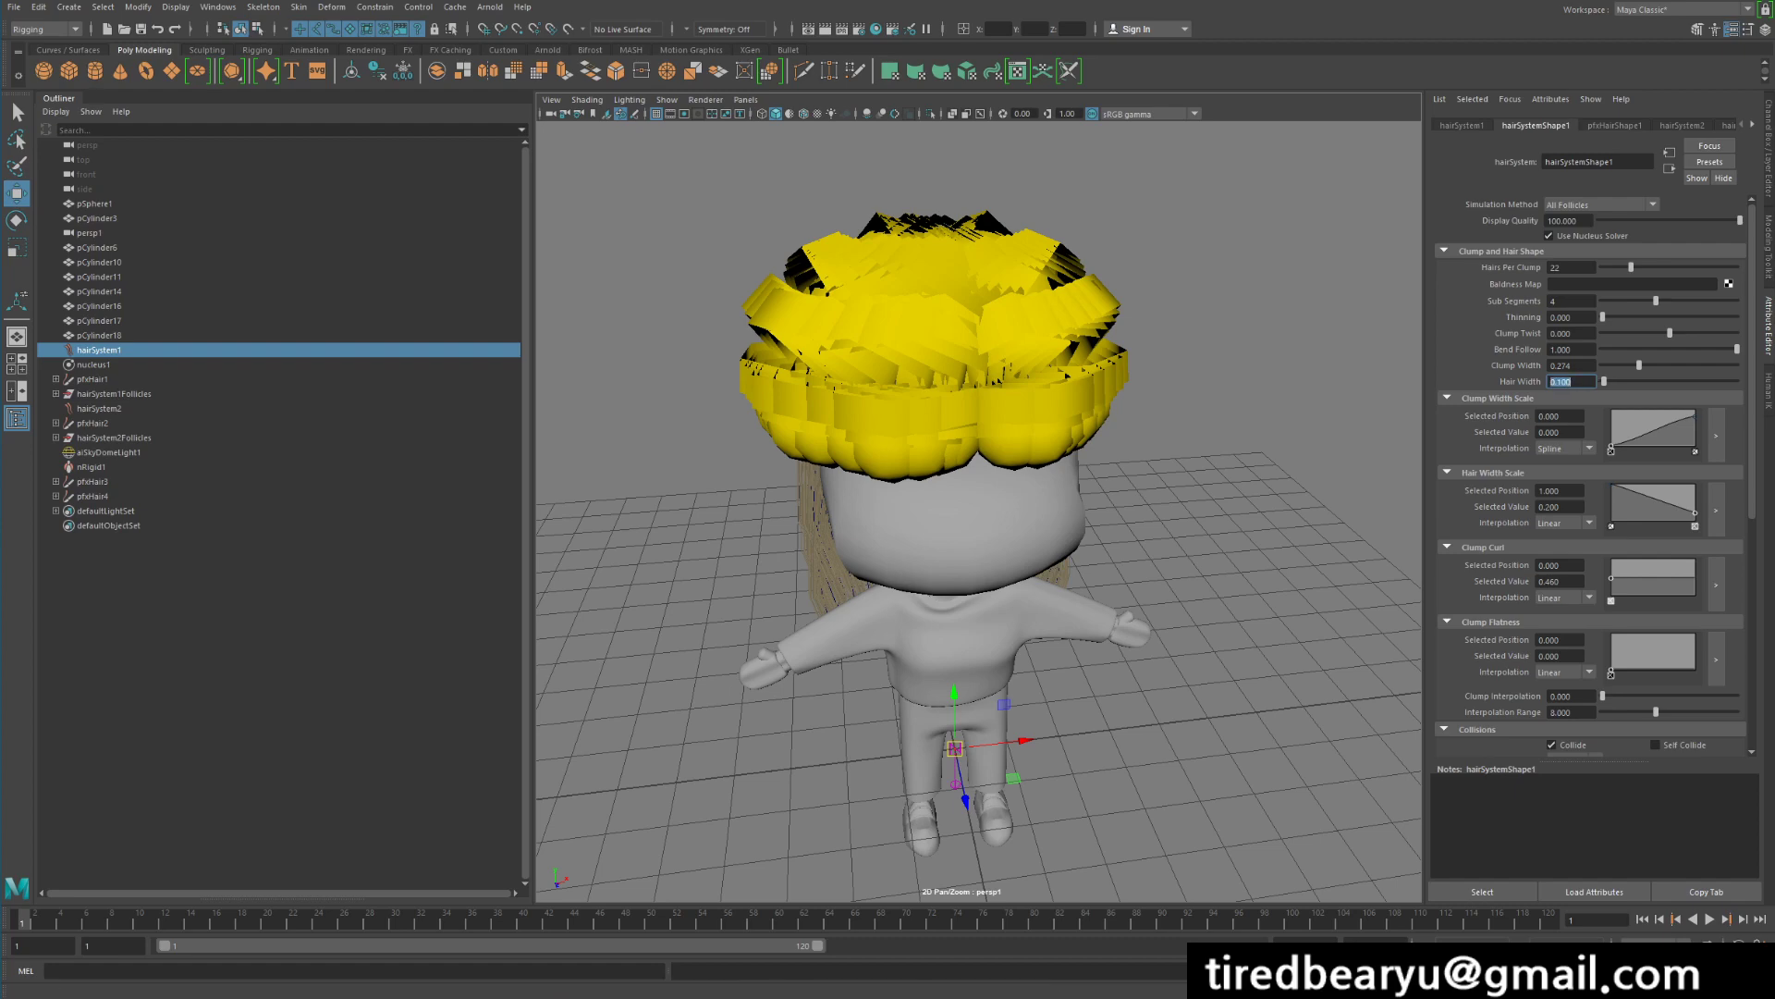
{"action": "left_click", "coordinate": [1642, 919]}
{"action": "left_click_drag", "start_coordinate": [1146, 546], "coordinate": [990, 619], "text": "alt"}
{"action": "scroll", "coordinate": [993, 651], "scroll_direction": "up", "scroll_amount": 3}
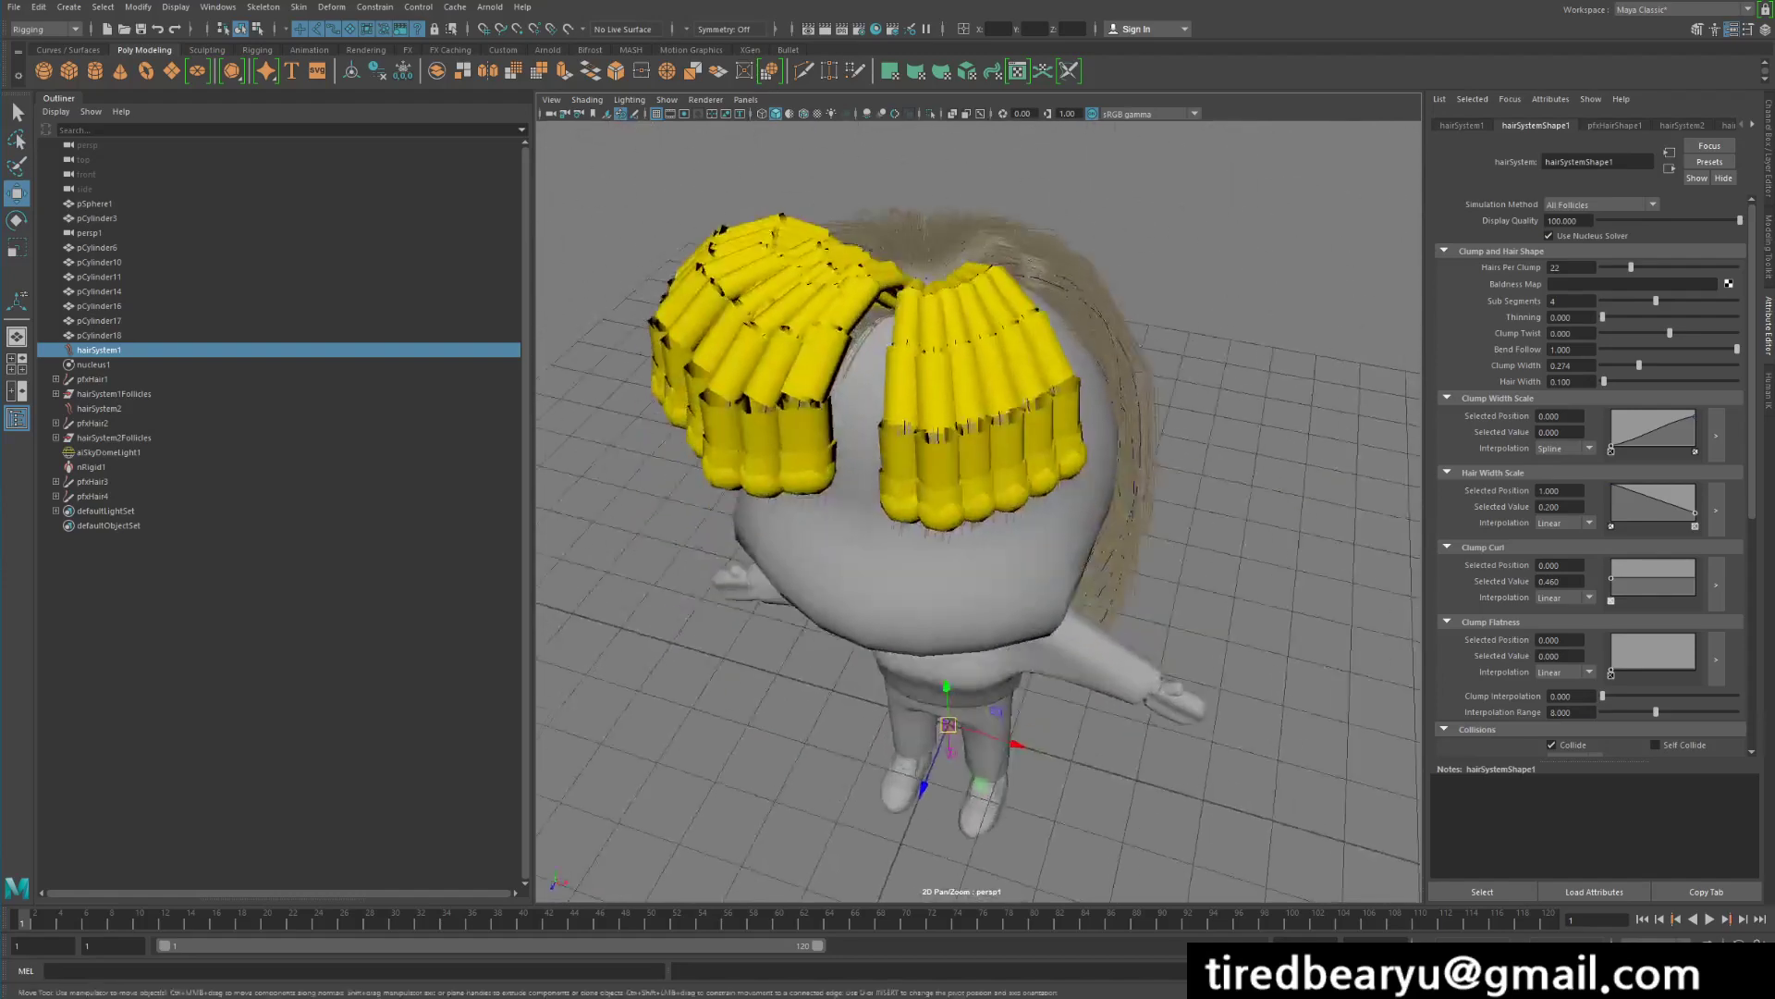
{"action": "middle_click_drag", "start_coordinate": [990, 619], "coordinate": [1048, 637], "text": "alt"}
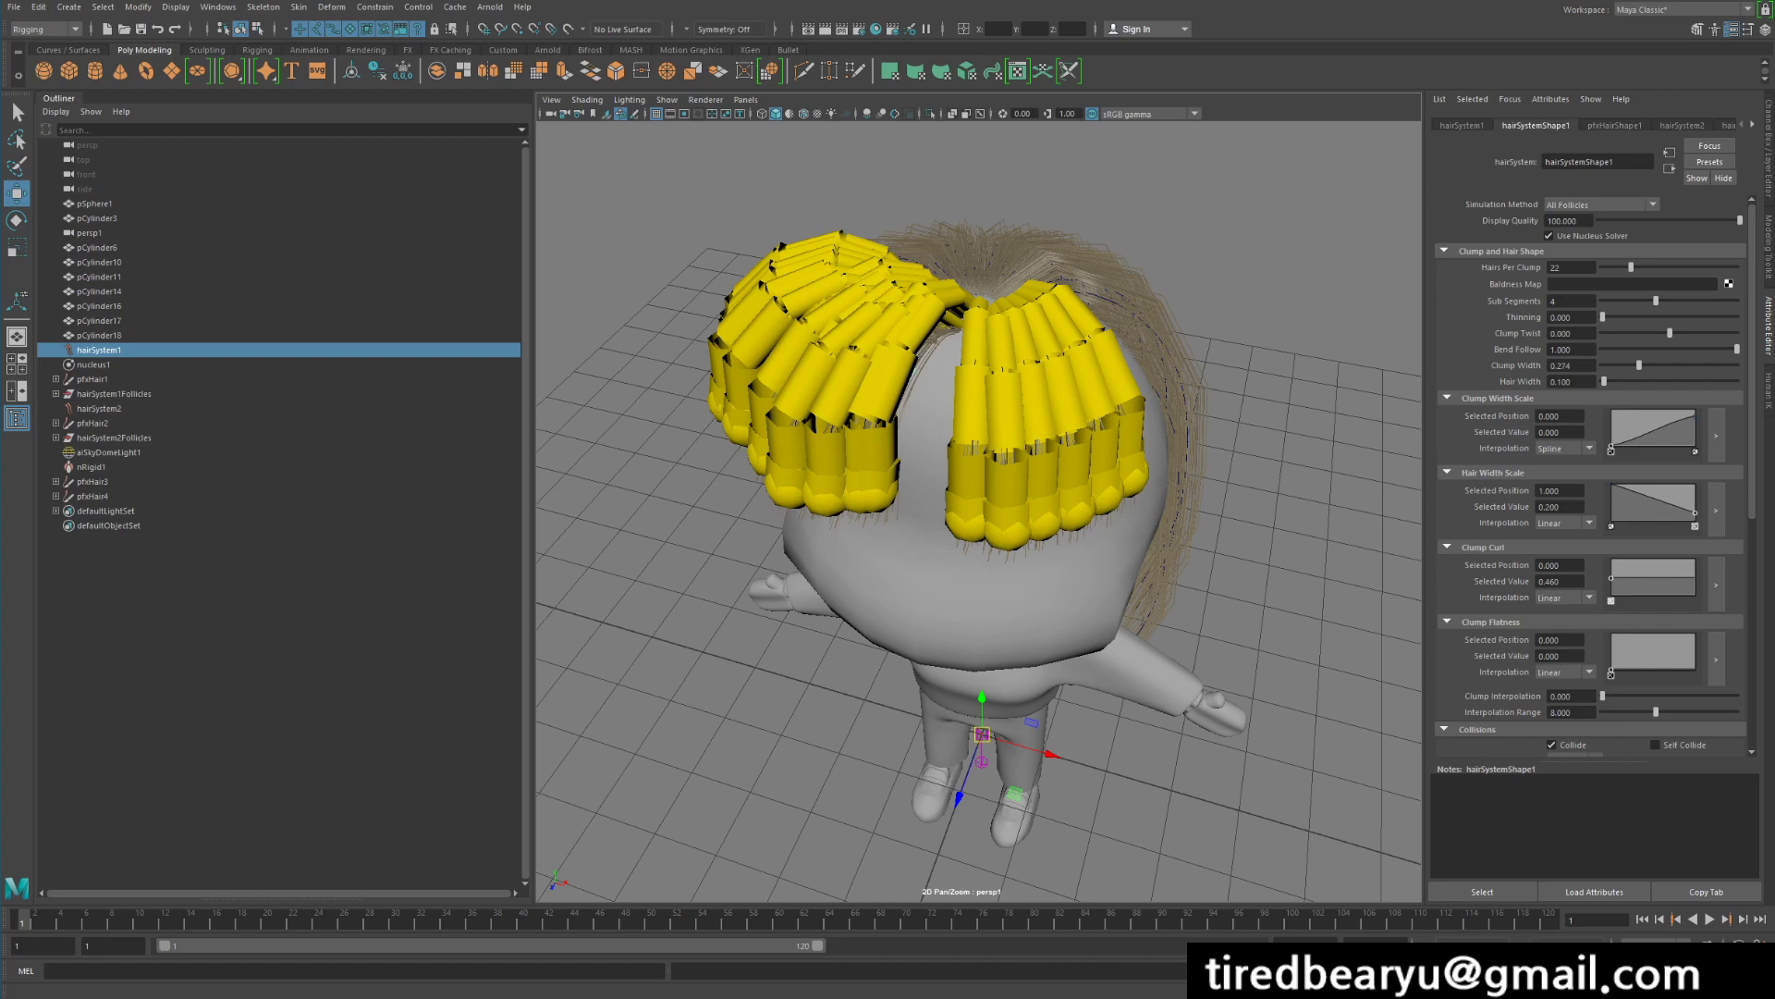
Raise the end point of hairSystem1's Hair Width Scale ramp to 1.000 and check the collision thickness from above
{"action": "mouse_move", "coordinate": [999, 555]}
{"action": "left_mouse_down", "text": "alt"}
{"action": "mouse_move", "coordinate": [1031, 703]}
{"action": "mouse_move", "coordinate": [1006, 544]}
{"action": "left_mouse_up", "text": "alt"}
{"action": "left_click_drag", "start_coordinate": [1695, 513], "coordinate": [1696, 480]}
{"action": "left_click", "coordinate": [1642, 919]}
{"action": "left_click_drag", "start_coordinate": [1003, 546], "coordinate": [1013, 683], "text": "alt"}
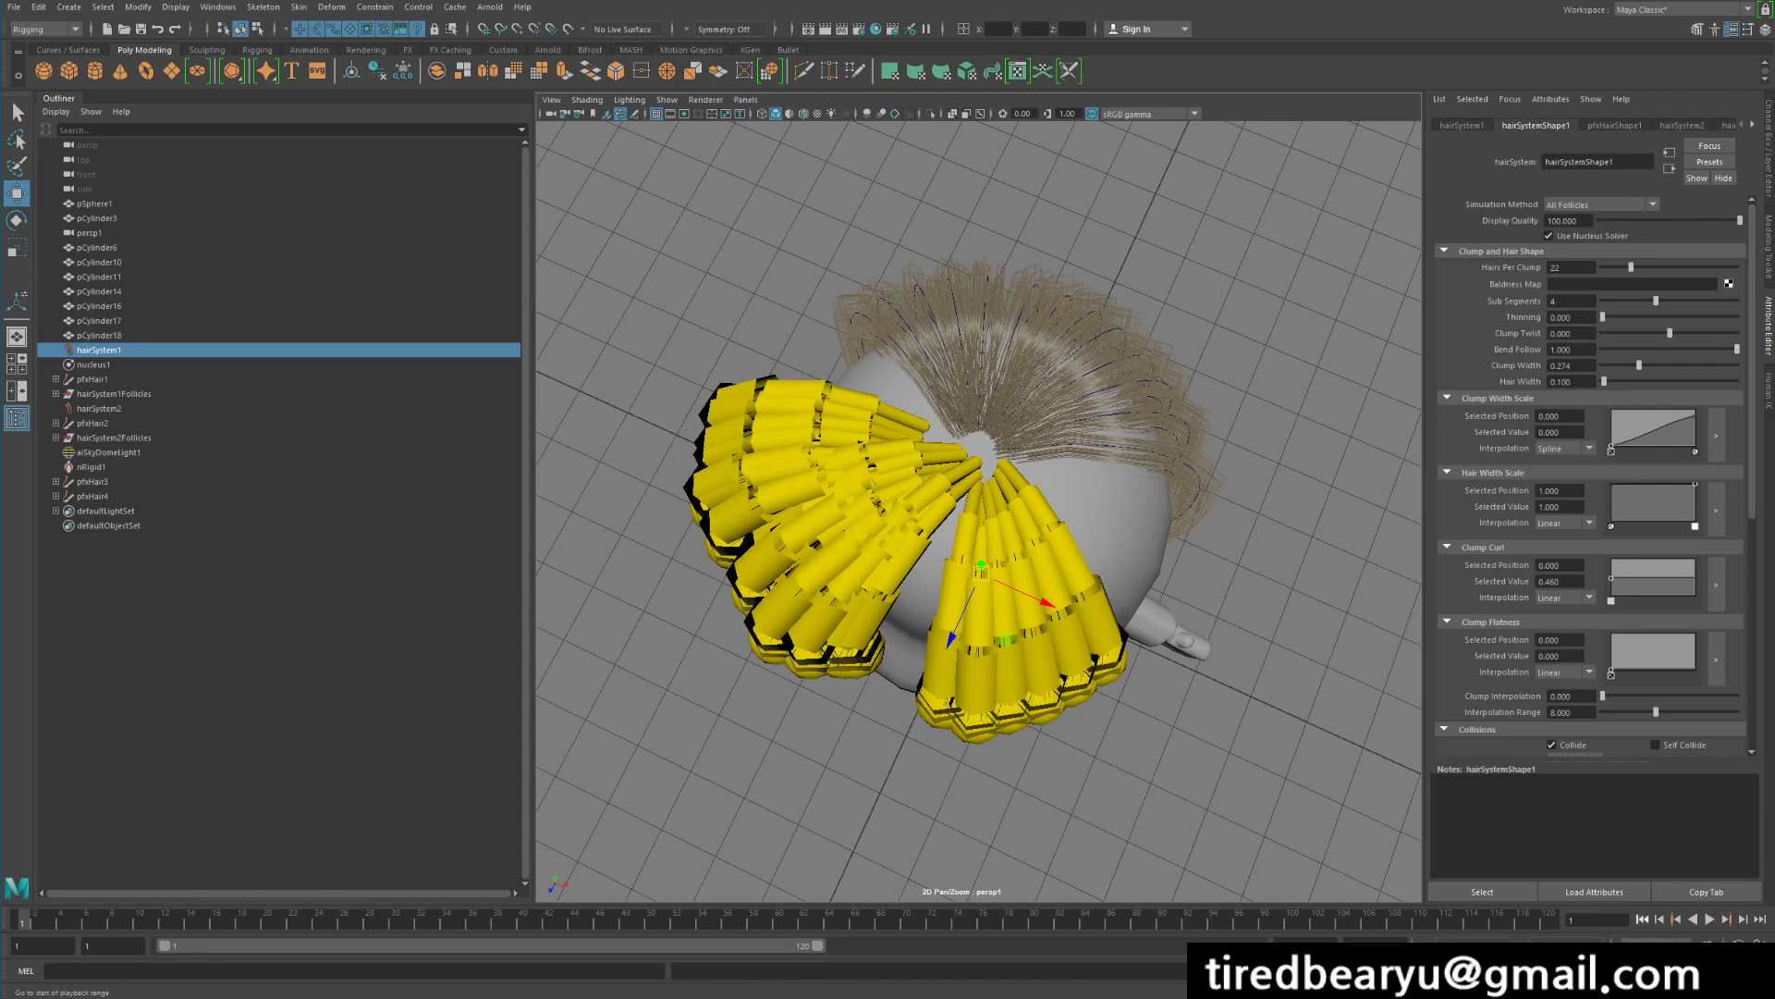
Try a start value of 0.420 in the Hair Width Scale ramp, and return it to 1.000
{"action": "left_click_drag", "start_coordinate": [1611, 485], "coordinate": [1611, 504]}
{"action": "left_click", "coordinate": [1642, 919]}
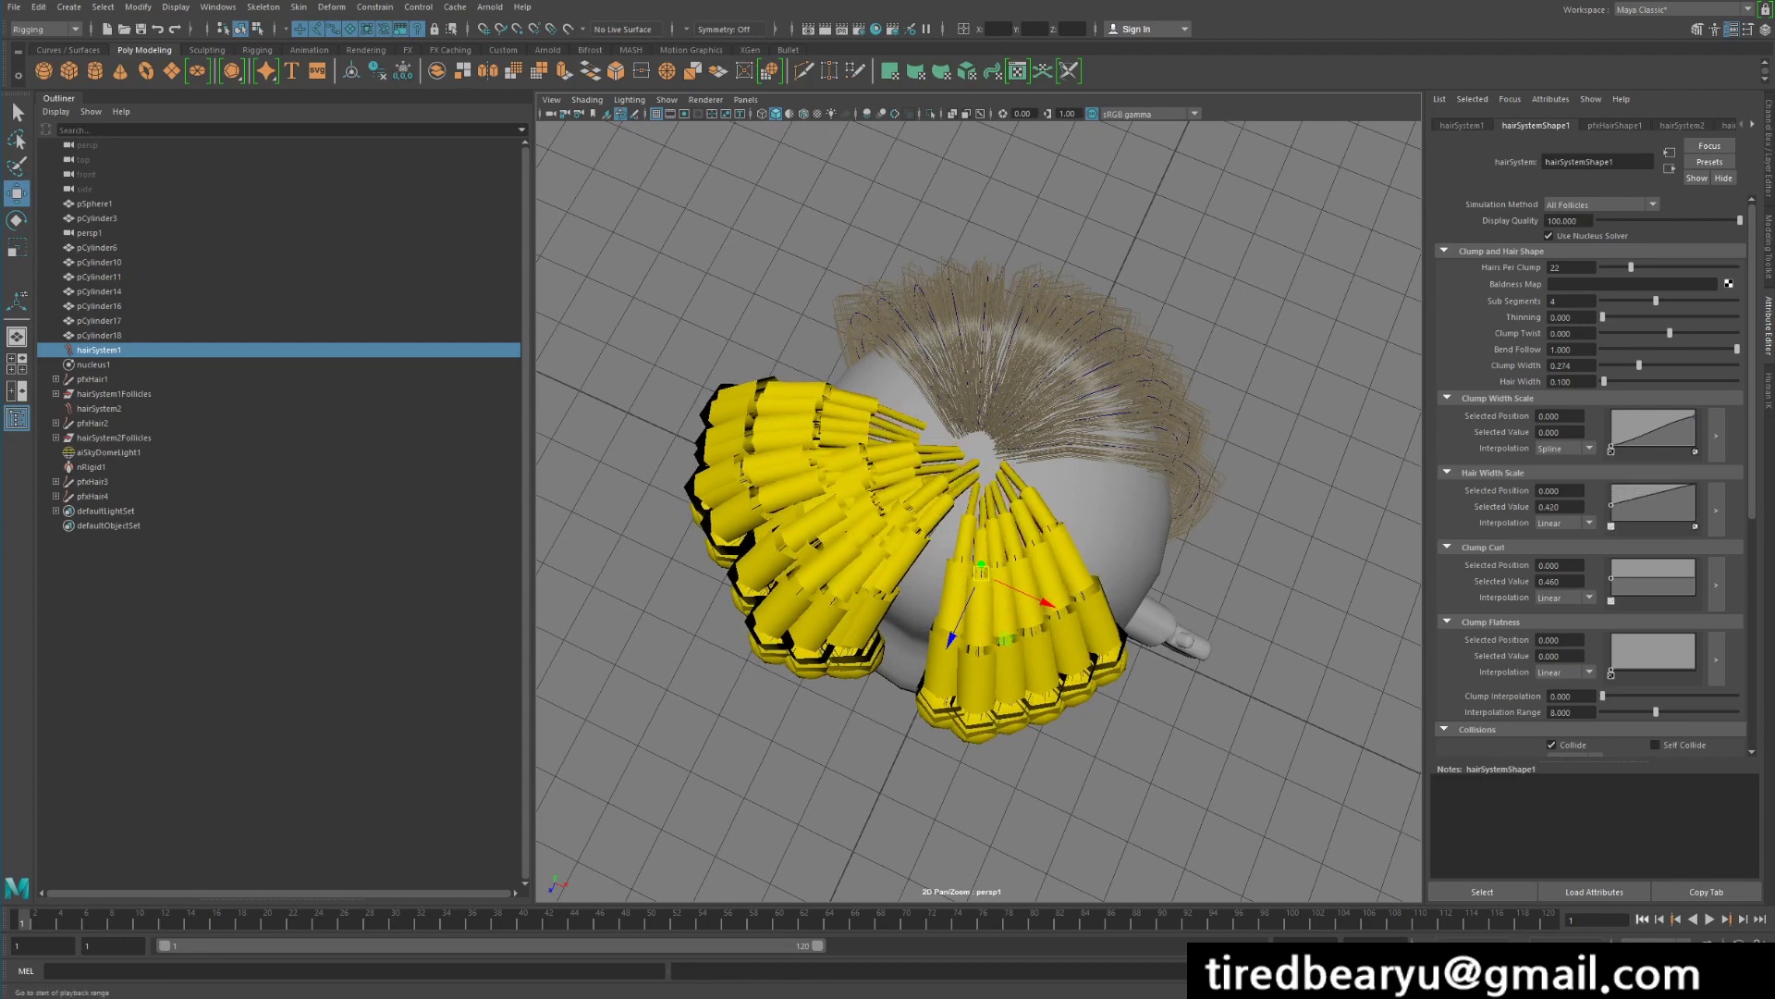
{"action": "left_click_drag", "start_coordinate": [1611, 504], "coordinate": [1611, 482]}
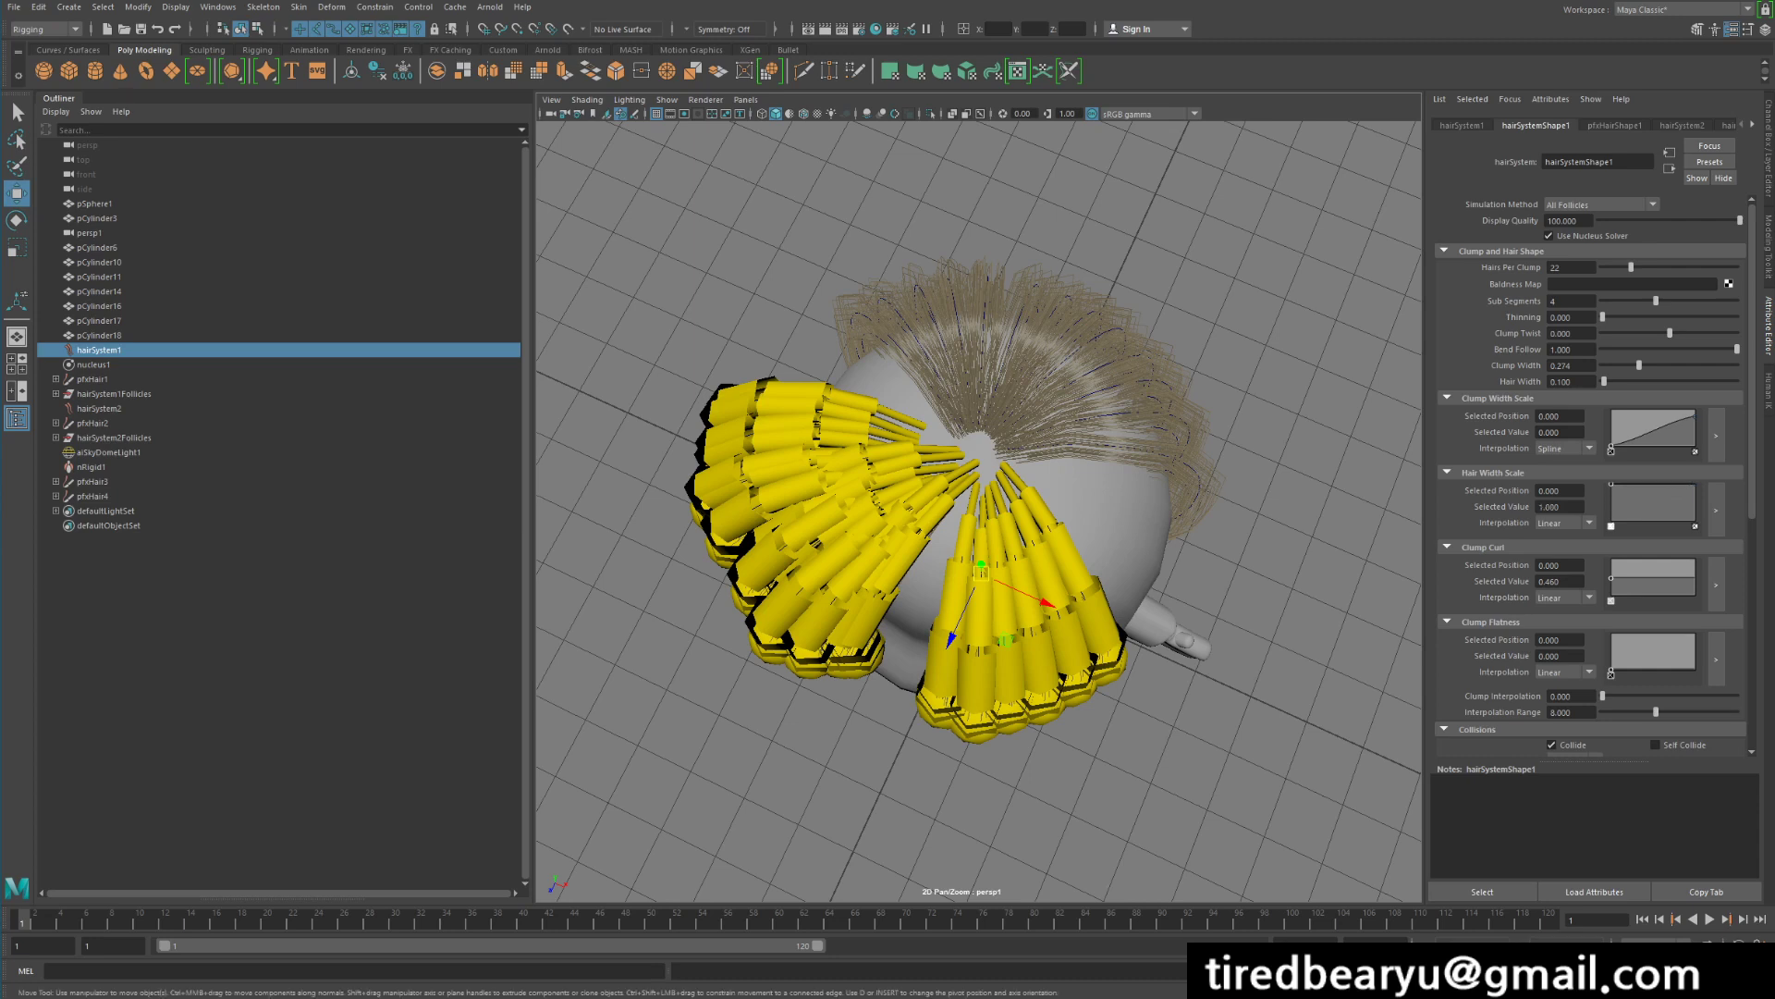
{"action": "left_click_drag", "start_coordinate": [980, 518], "coordinate": [978, 374], "text": "alt"}
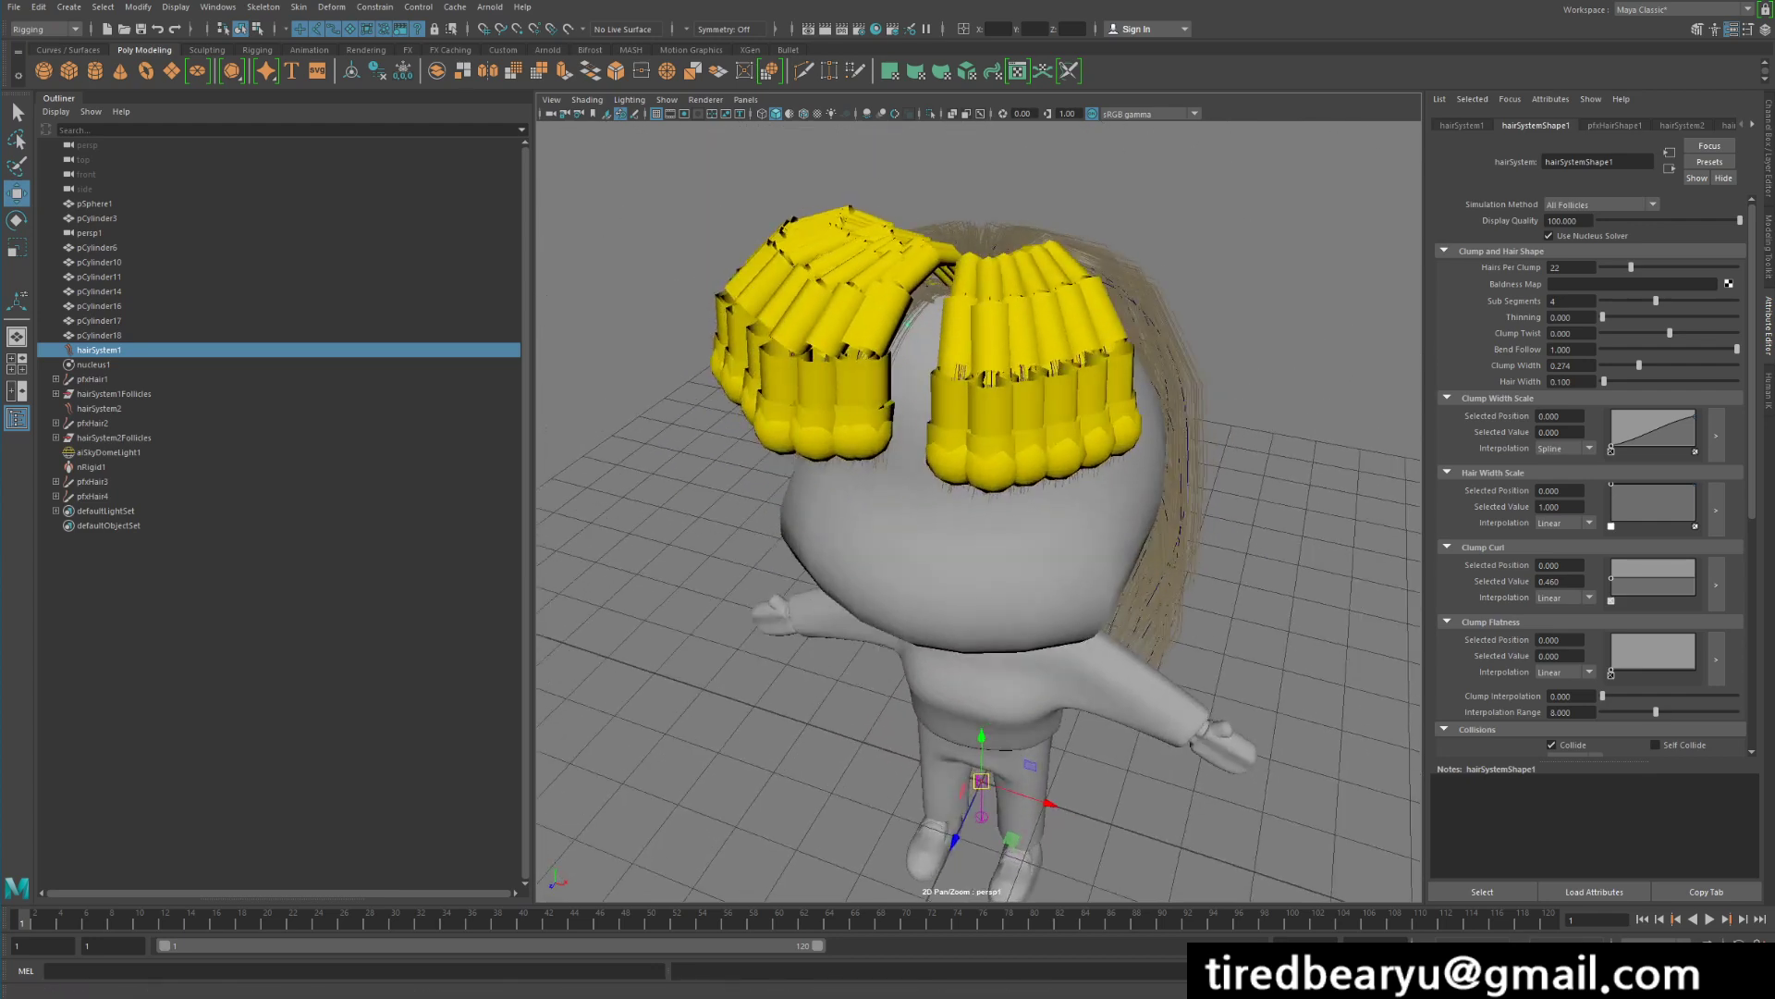
{"action": "left_click", "coordinate": [1642, 919]}
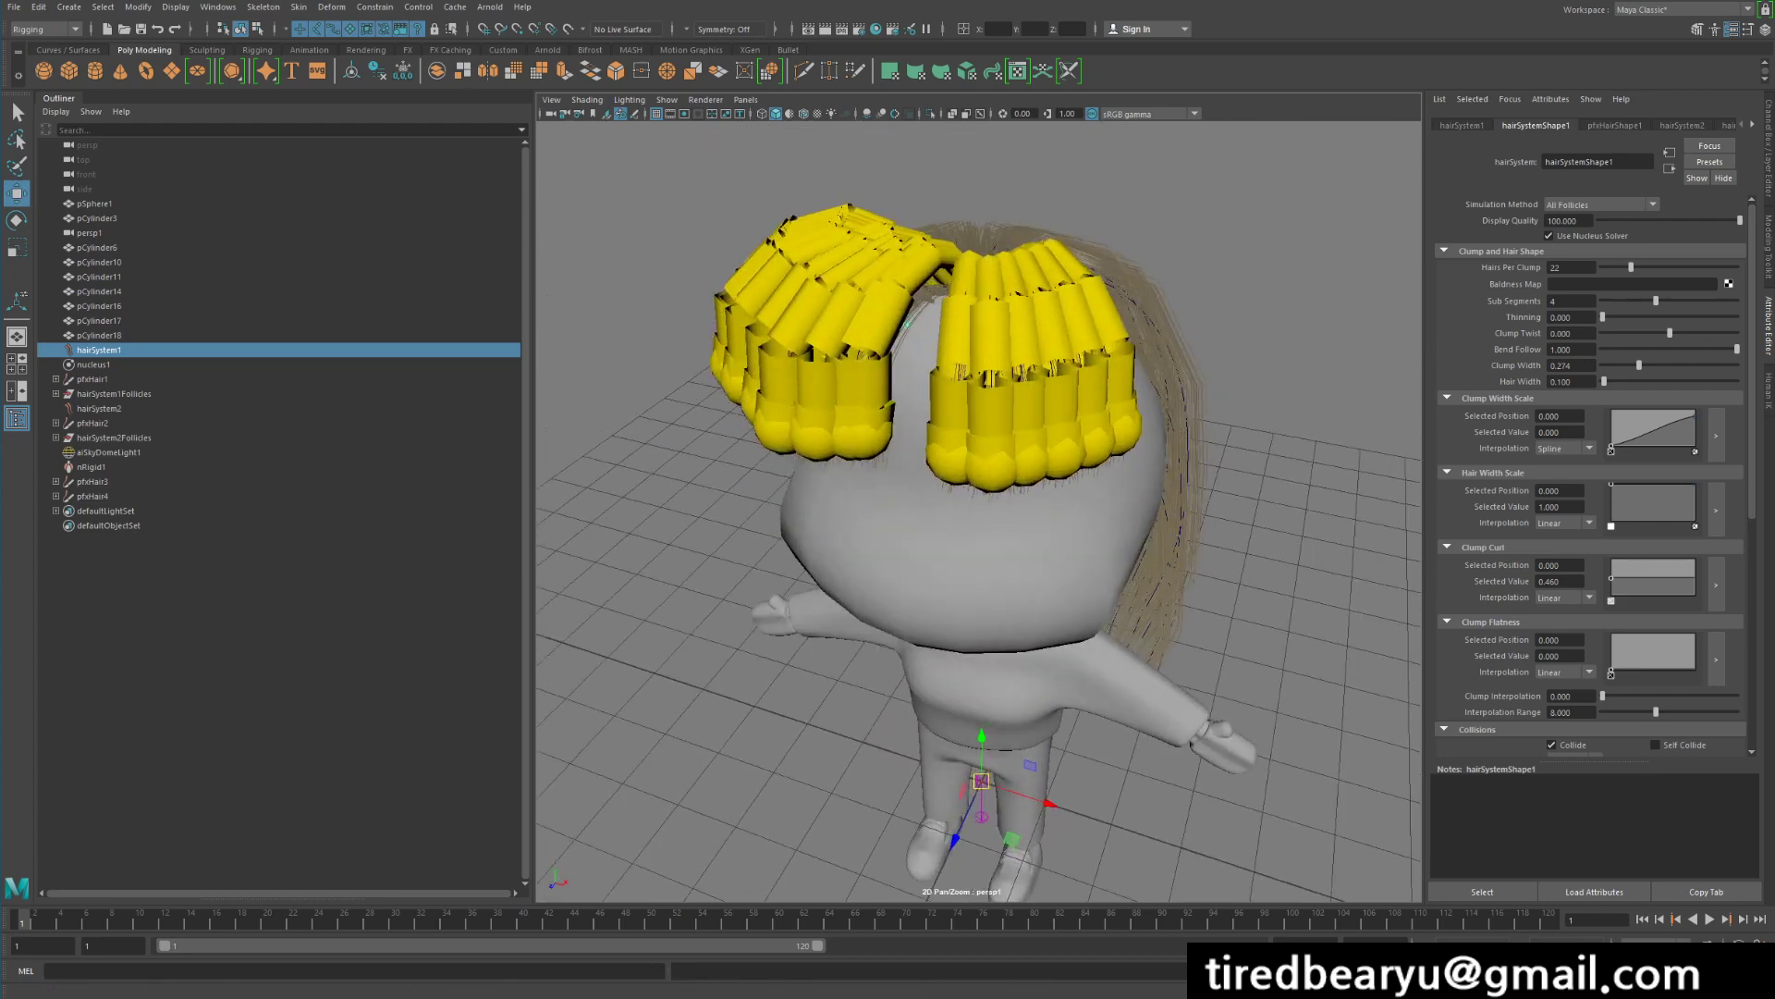
Set hairSystem1's Hair Width to 0.05 and inspect the fringe's collision thickness
{"action": "left_click_drag", "start_coordinate": [1605, 381], "coordinate": [1604, 381]}
{"action": "double_click", "coordinate": [1563, 381]}
{"action": "type", "text": ".05"}
{"action": "key", "text": "Return"}
{"action": "left_click_drag", "start_coordinate": [1036, 518], "coordinate": [1056, 553], "text": "alt"}
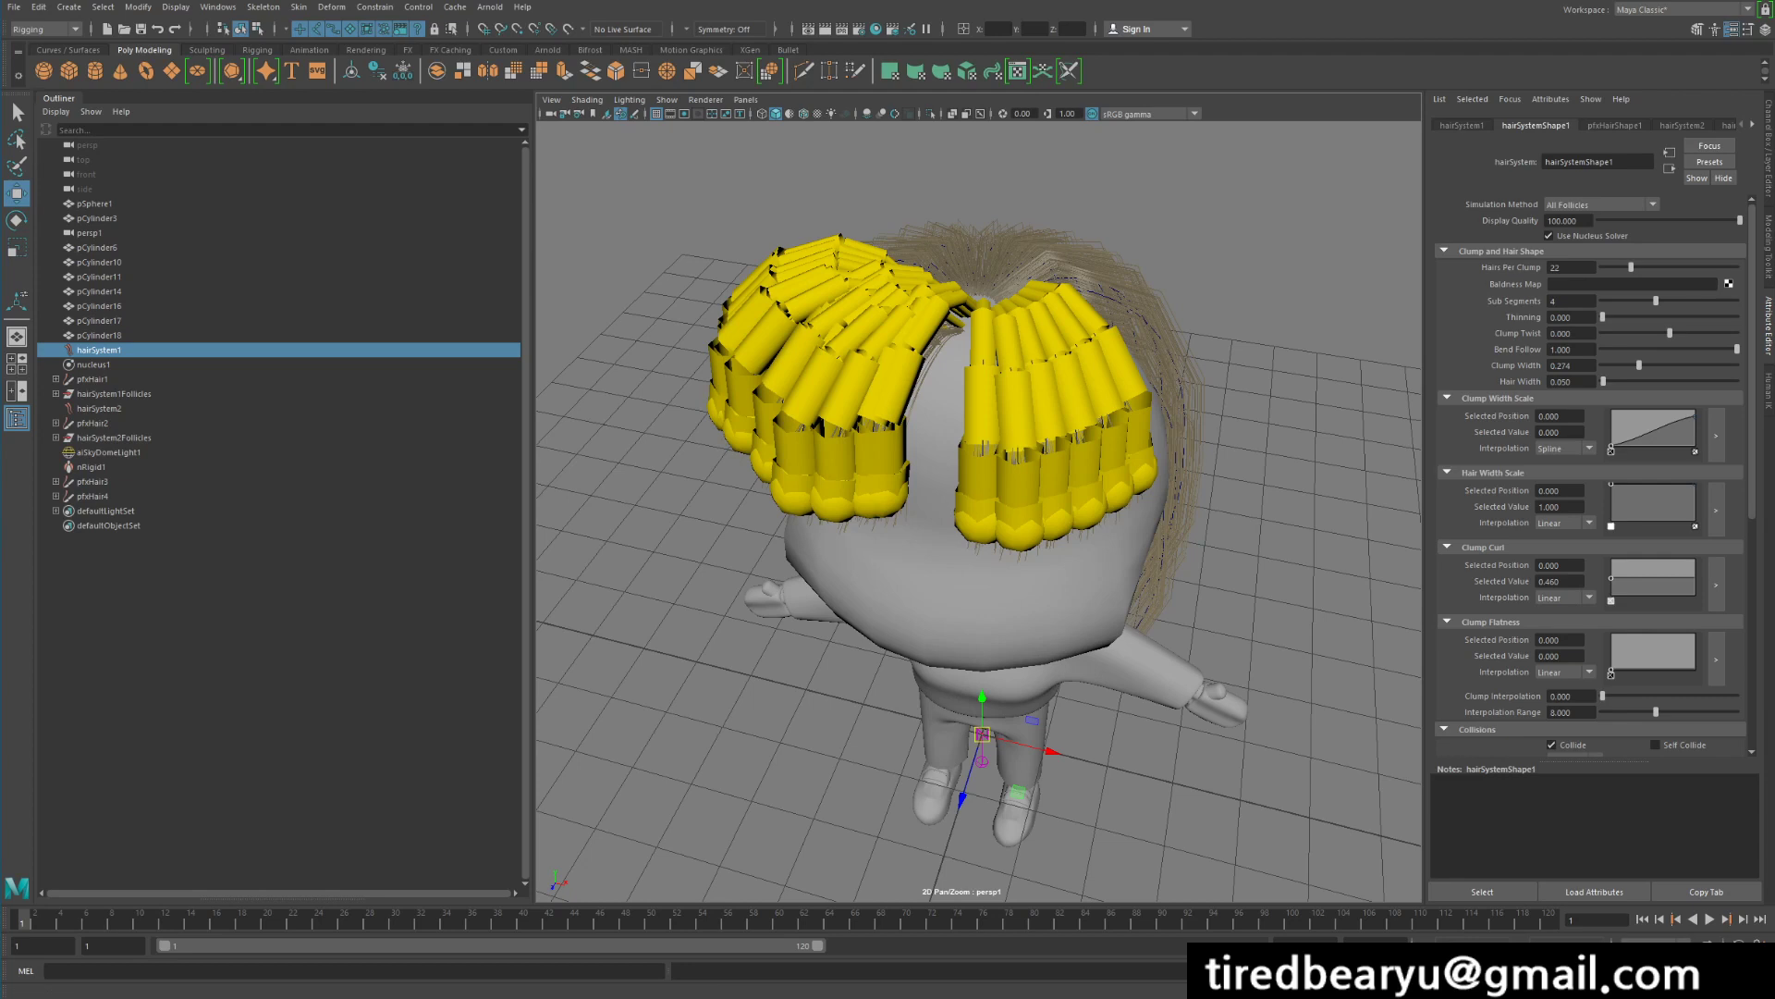
Lower the end point of hairSystem1's Hair Width Scale ramp to 0.000 so the collision thickness tapers
{"action": "left_click", "coordinate": [1694, 506]}
{"action": "left_click_drag", "start_coordinate": [1695, 507], "coordinate": [1695, 517]}
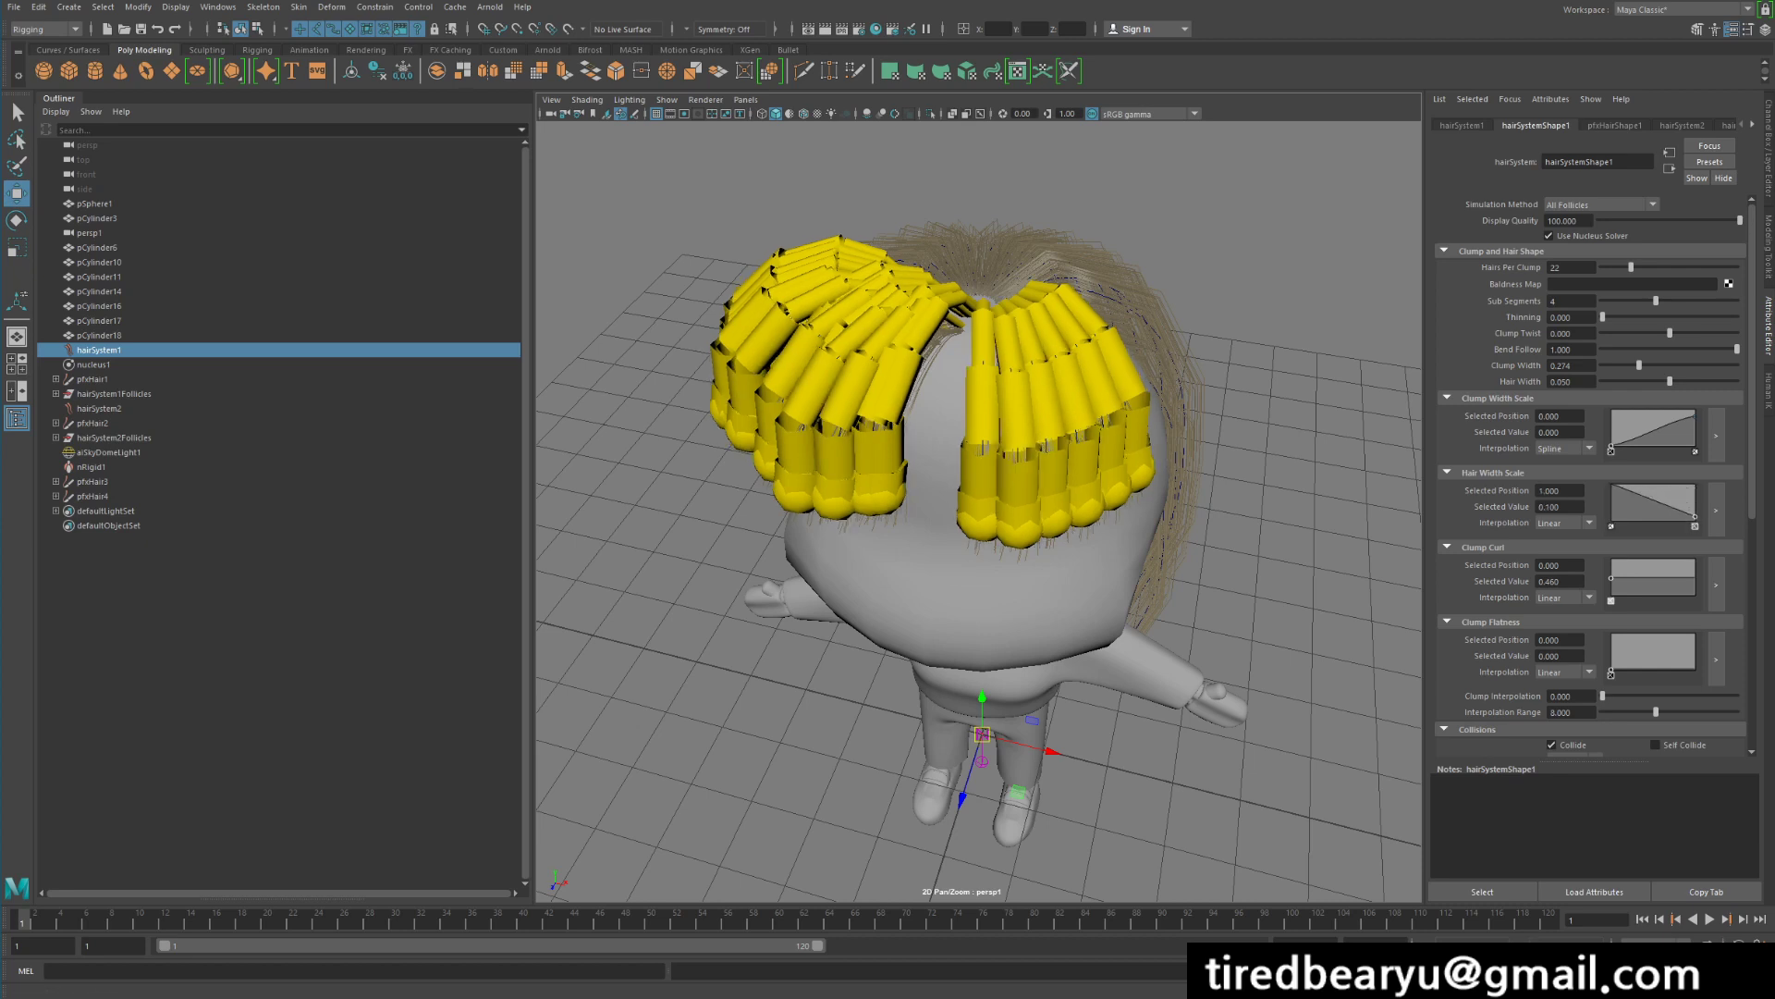
{"action": "left_click_drag", "start_coordinate": [1695, 517], "coordinate": [1693, 525]}
{"action": "mouse_move", "coordinate": [1017, 555]}
{"action": "left_mouse_down", "text": "alt"}
{"action": "mouse_move", "coordinate": [990, 490]}
{"action": "mouse_move", "coordinate": [1013, 539]}
{"action": "left_mouse_up", "text": "alt"}
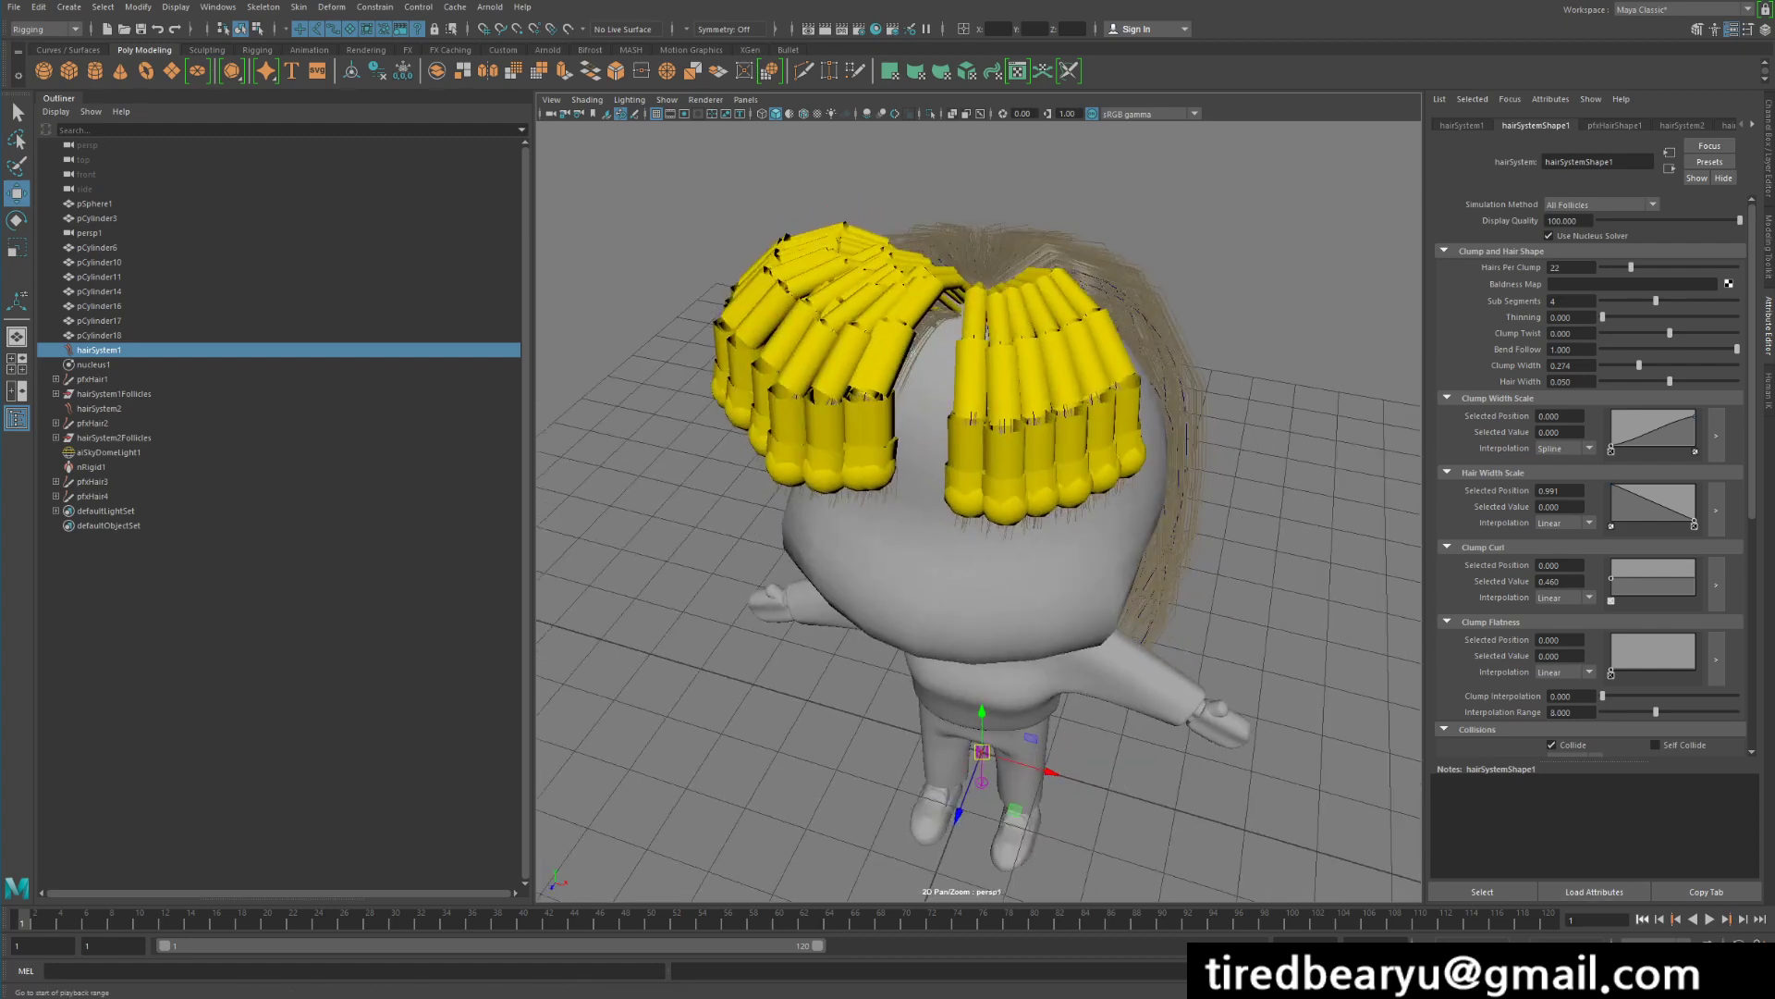
Play the simulation with the thinner fringe collision, stop it and return to the first frame
{"action": "left_click", "coordinate": [1710, 919]}
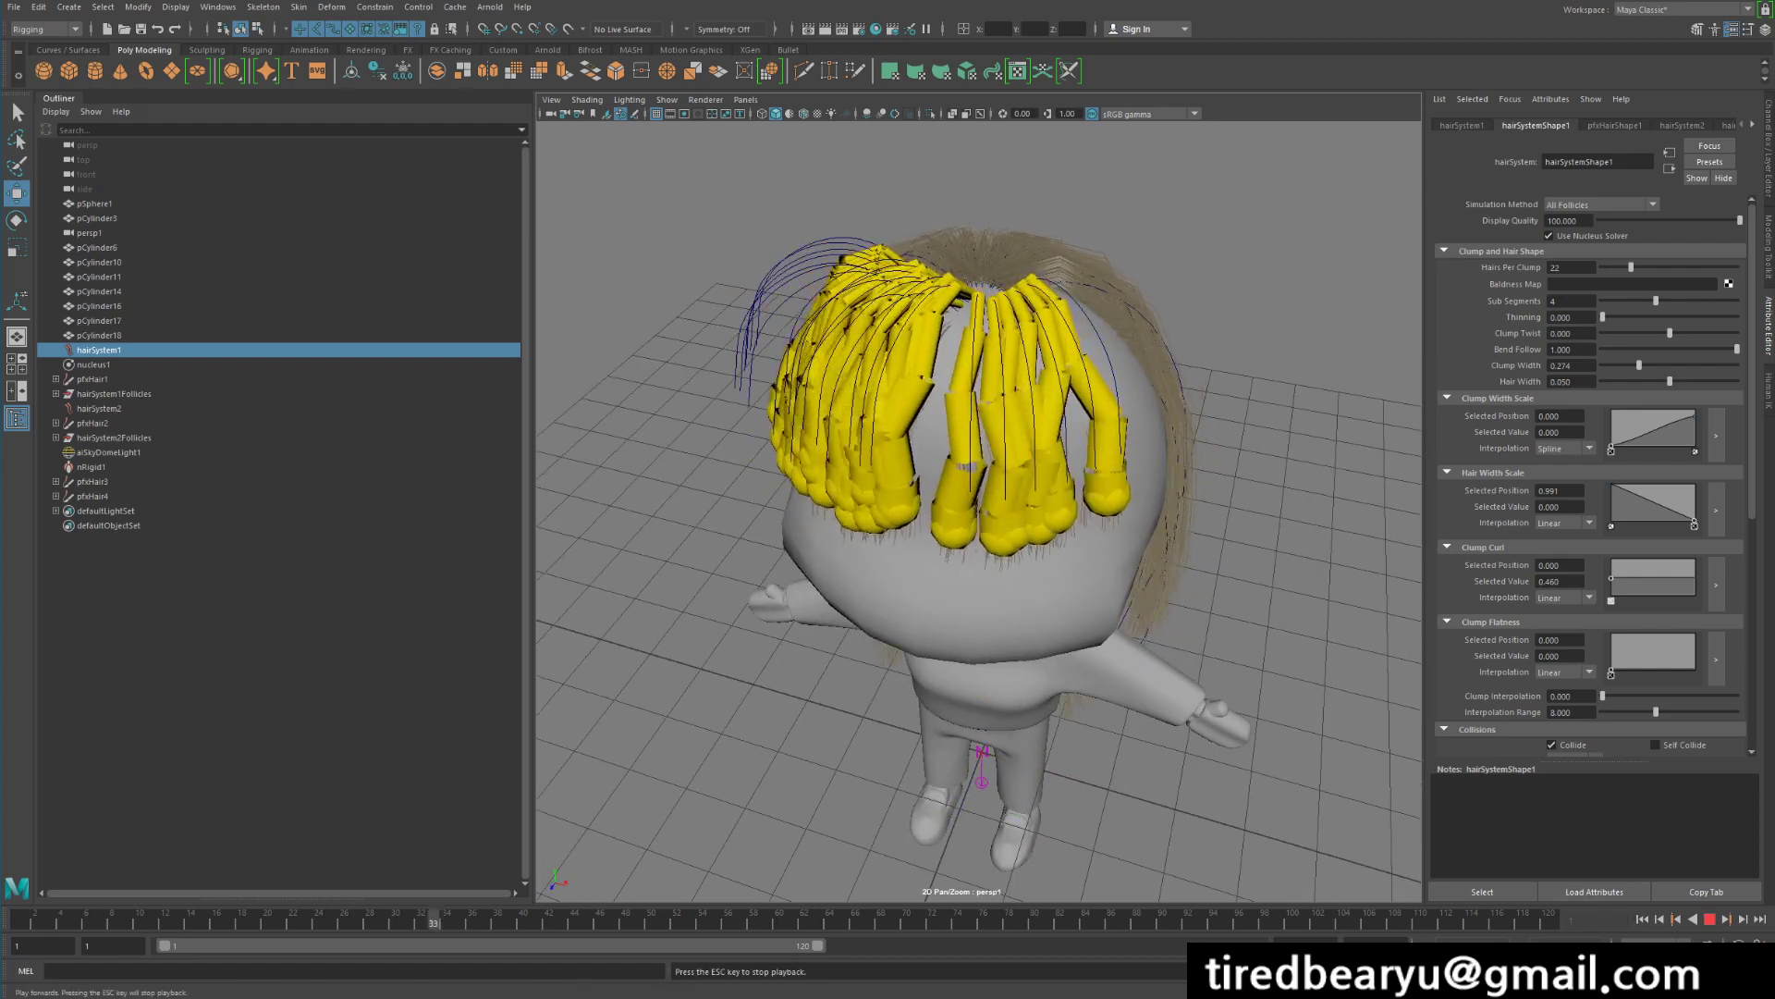
{"action": "key", "text": "Escape"}
{"action": "left_click_drag", "start_coordinate": [1091, 592], "coordinate": [1045, 541], "text": "alt"}
{"action": "left_click", "coordinate": [1643, 919]}
{"action": "left_click_drag", "start_coordinate": [1146, 592], "coordinate": [989, 560], "text": "alt"}
Select hairSystem2 and set its shape's solver display to Collision Thickness, viewing the back hair
{"action": "left_click", "coordinate": [99, 409]}
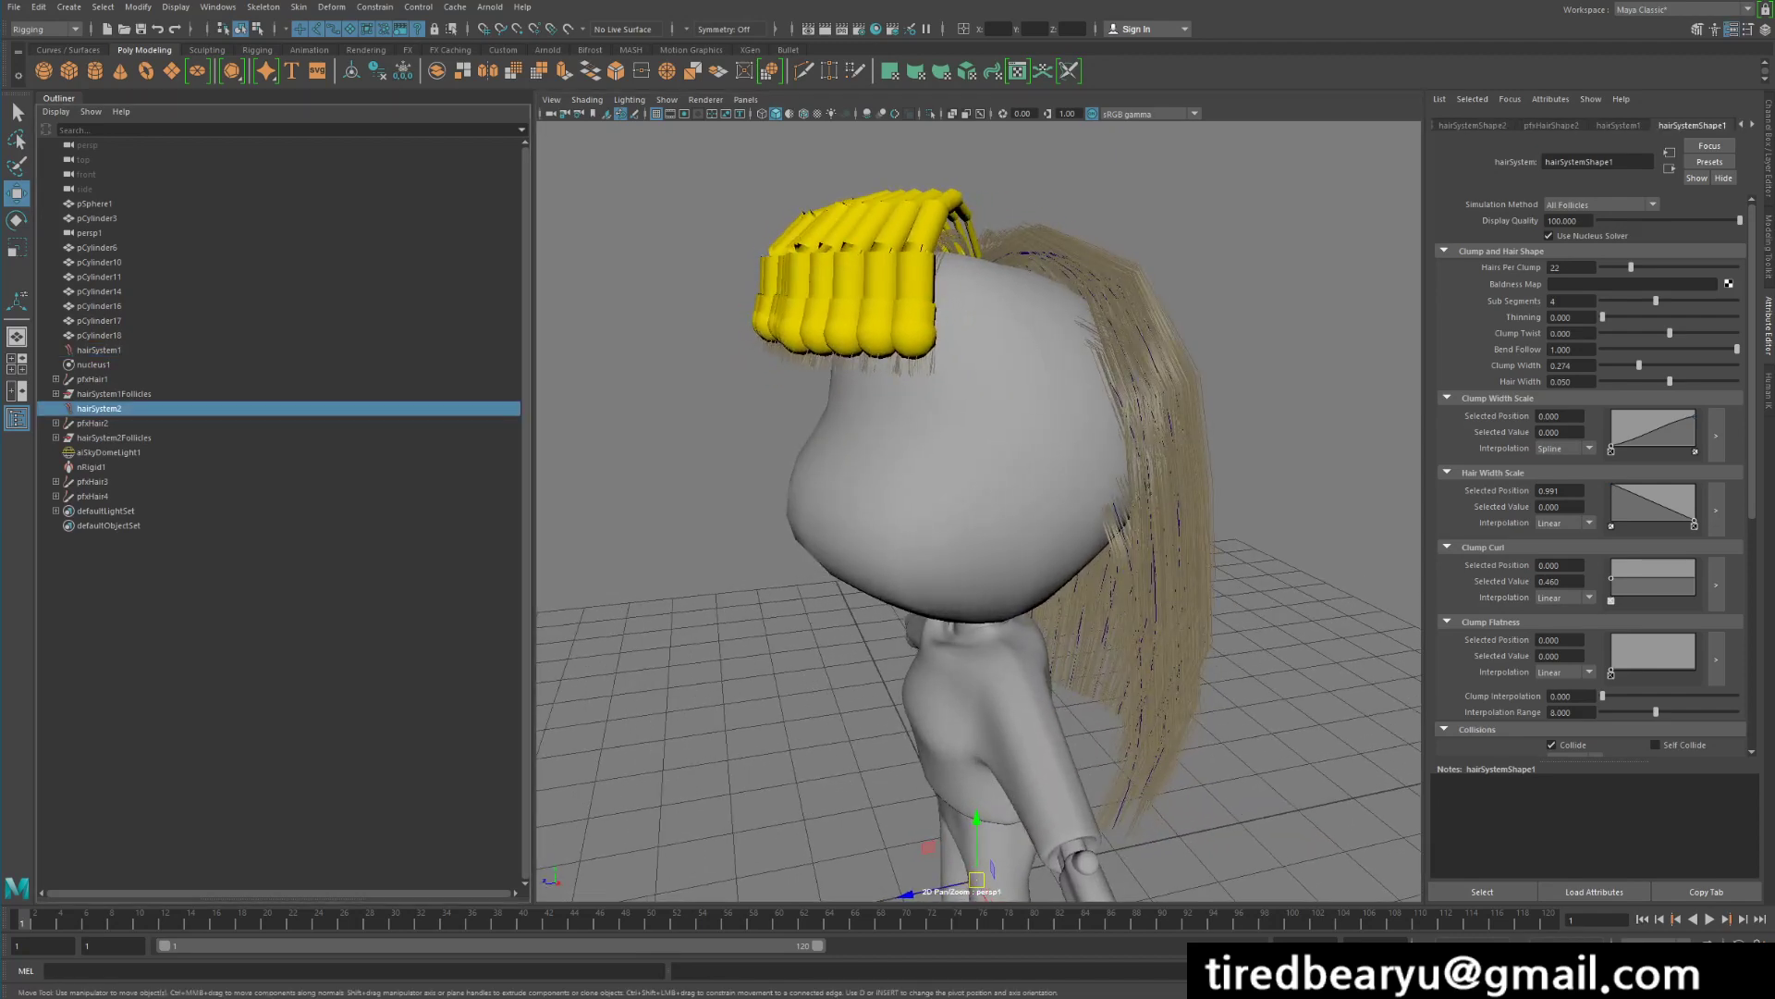
{"action": "key", "text": "Down"}
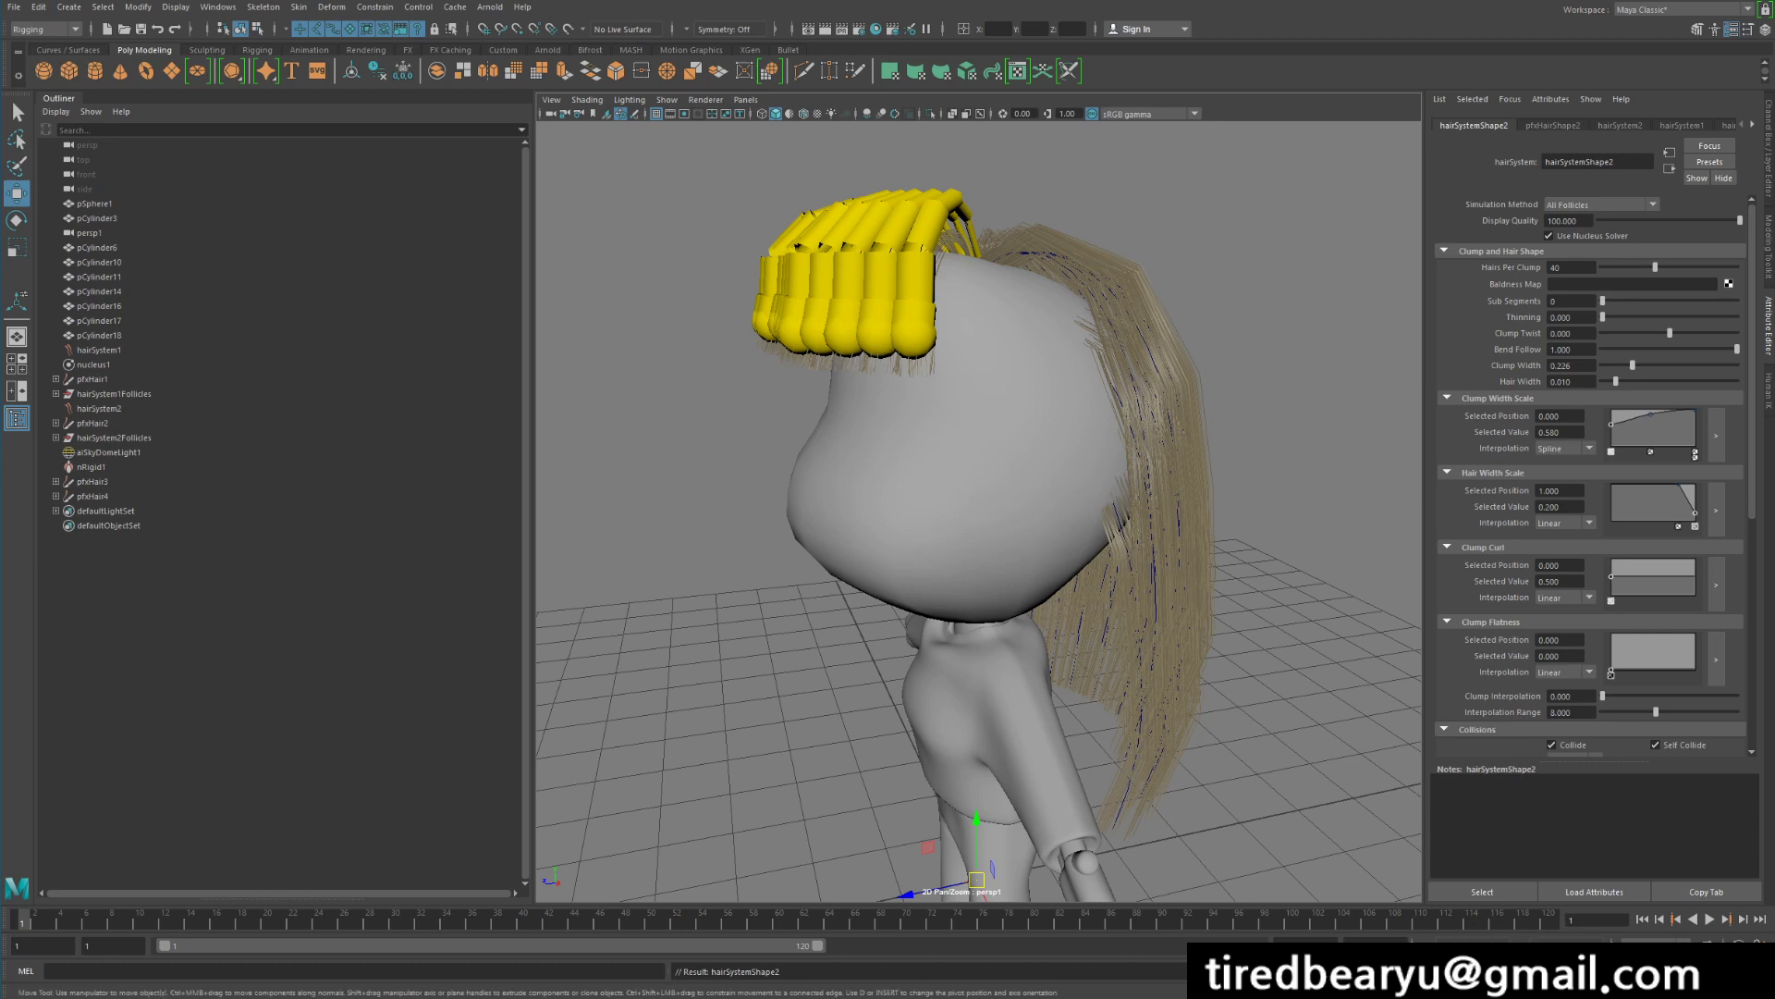
{"action": "scroll", "coordinate": [1590, 462], "scroll_direction": "down", "scroll_amount": 5}
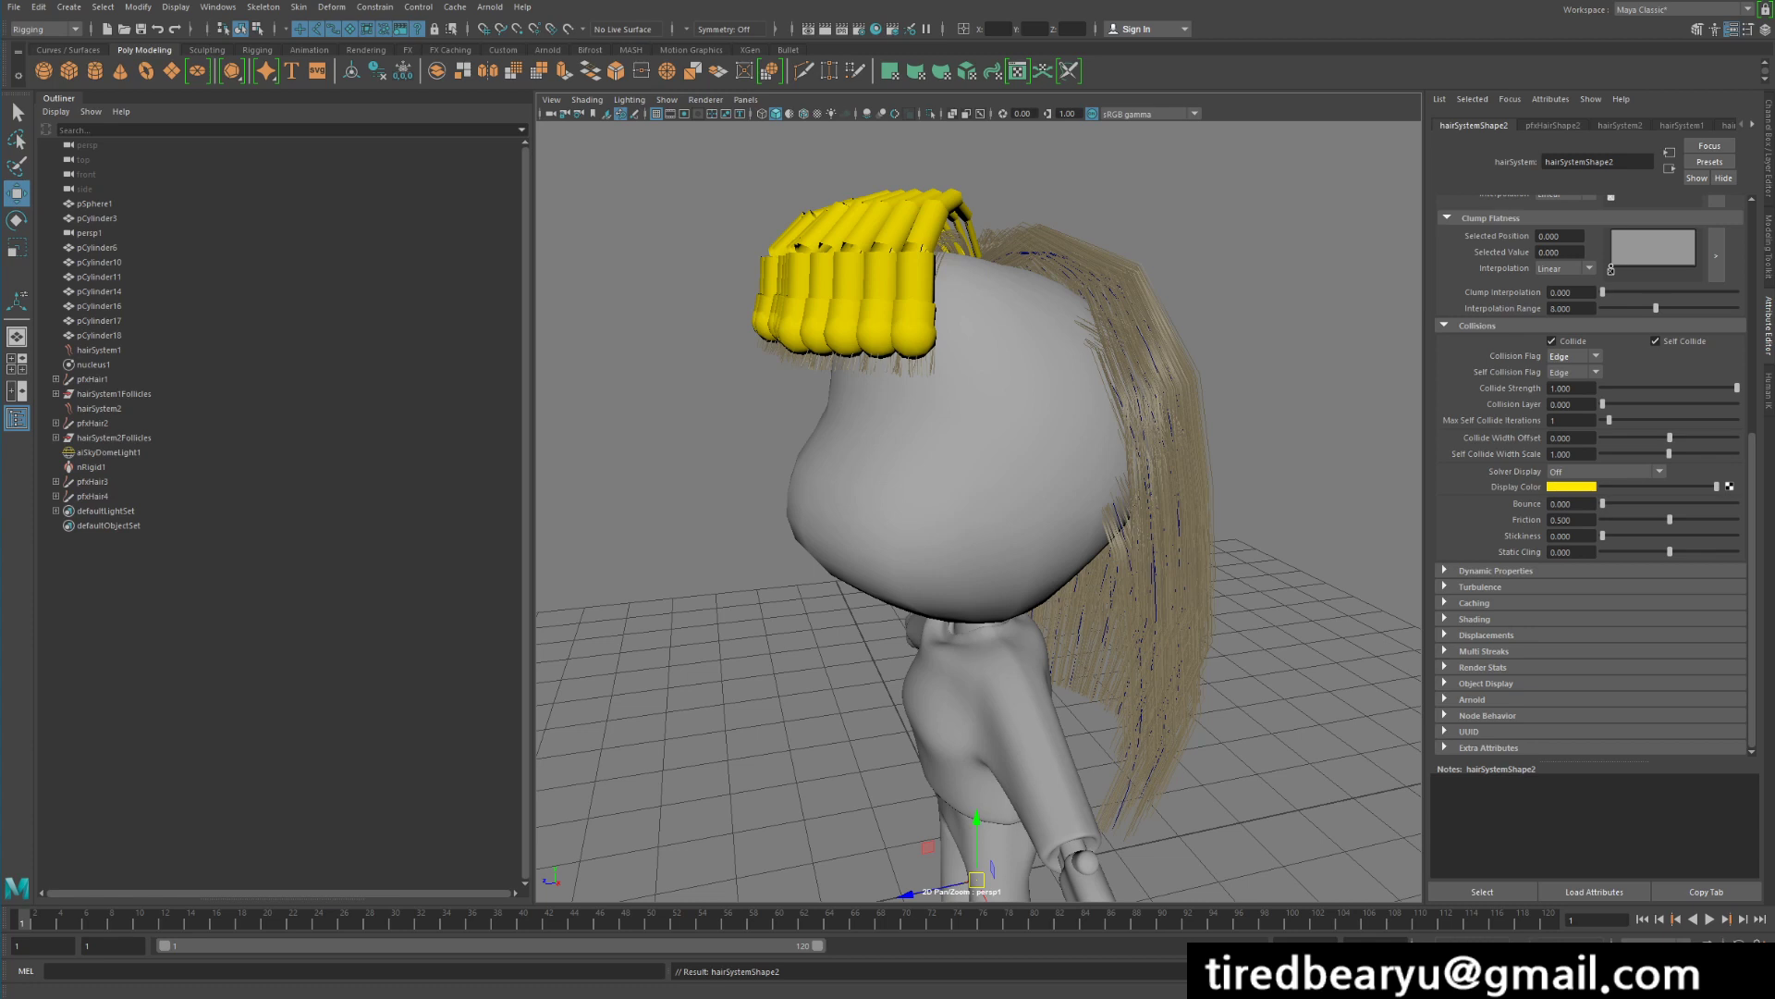
{"action": "left_click", "coordinate": [1606, 471]}
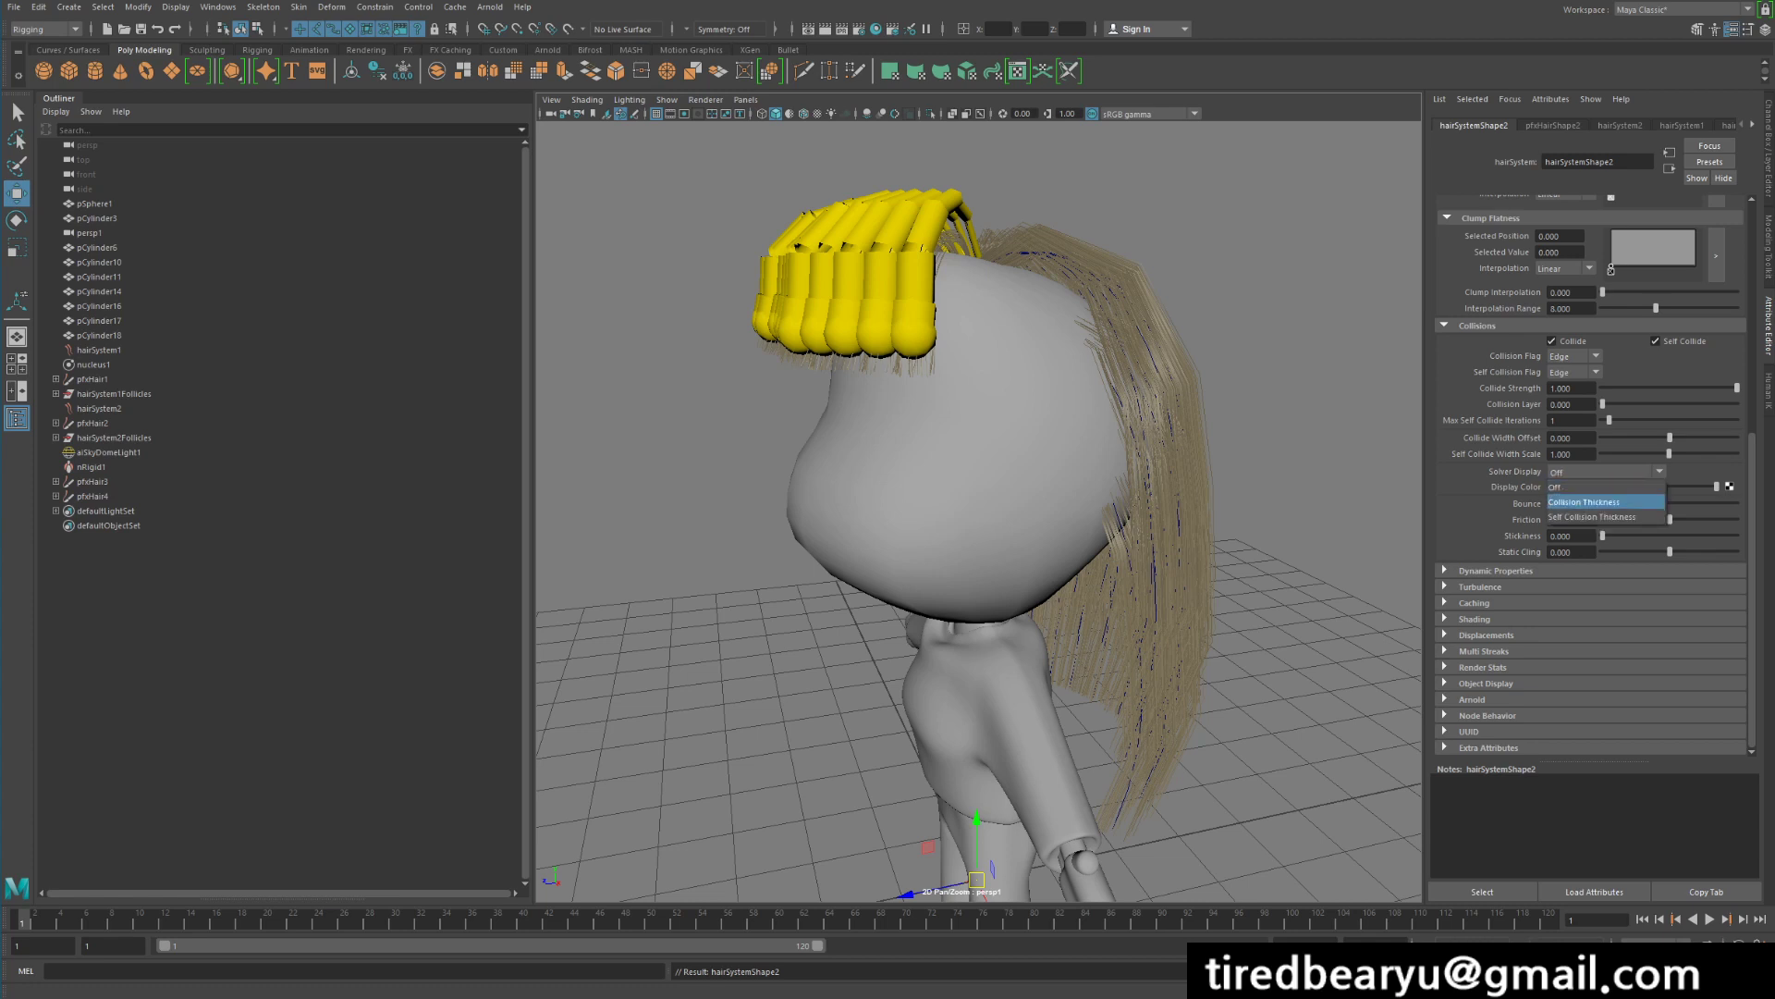
{"action": "left_click", "coordinate": [1600, 503]}
{"action": "left_click_drag", "start_coordinate": [1193, 518], "coordinate": [1110, 535], "text": "alt"}
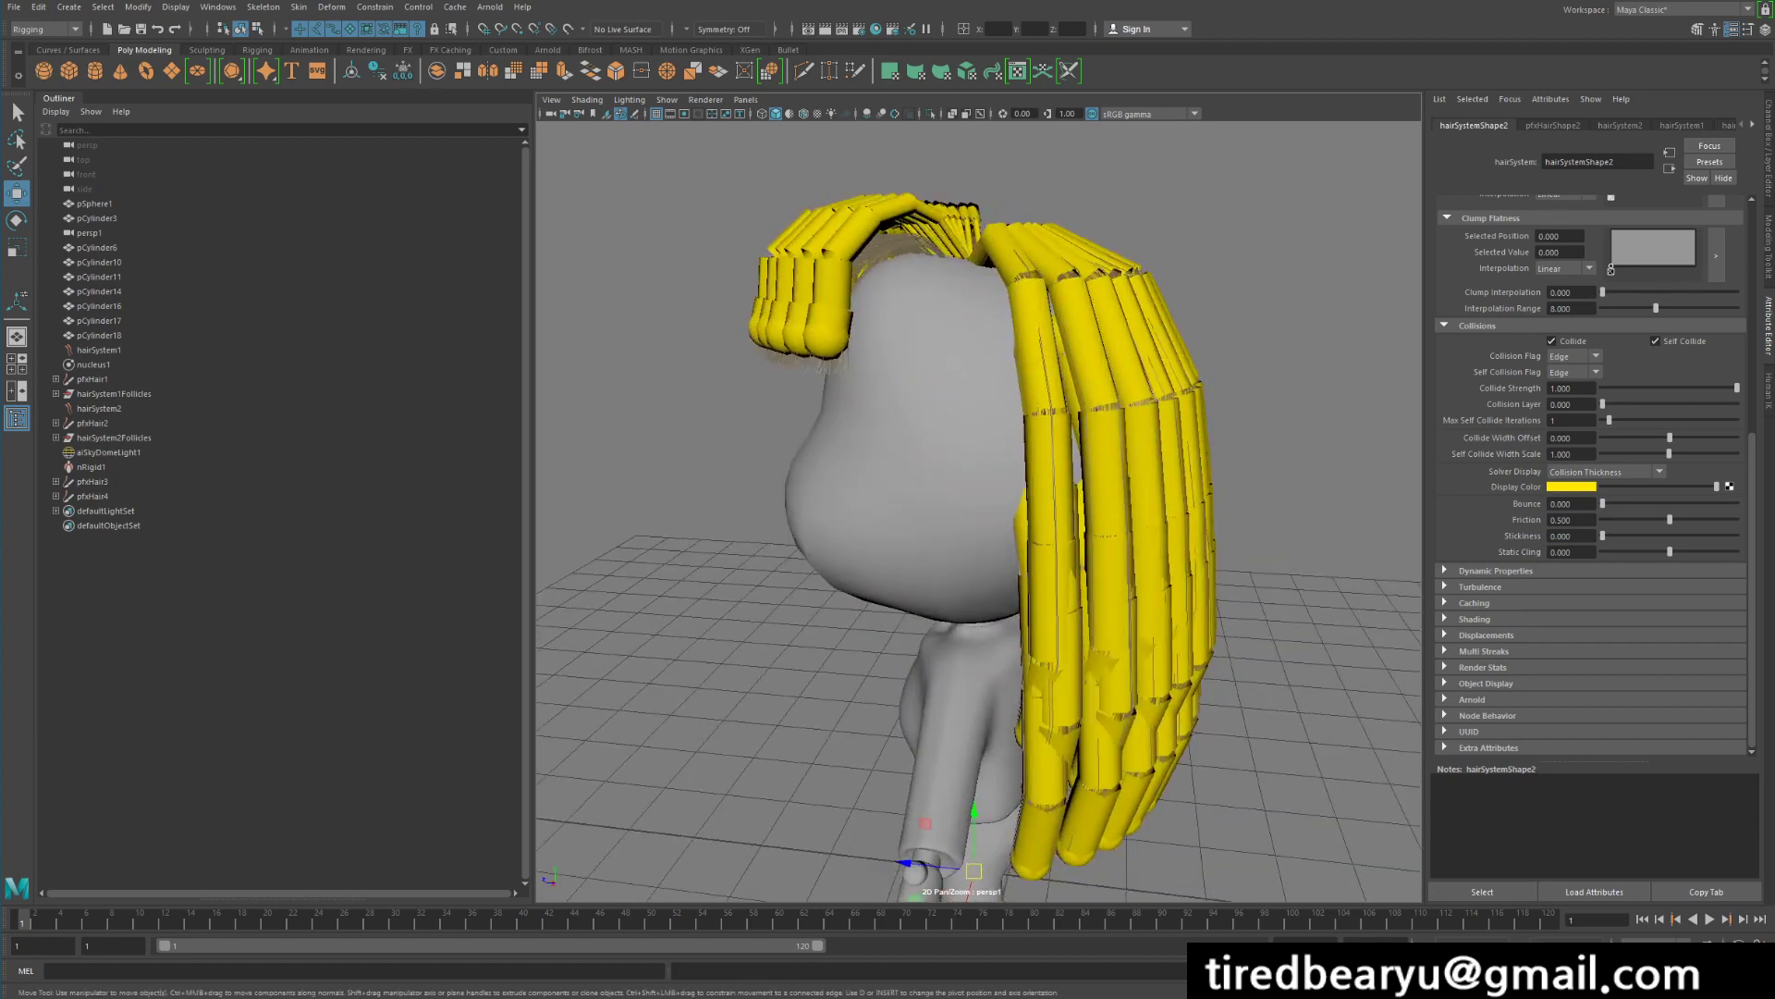
{"action": "left_click_drag", "start_coordinate": [1110, 534], "coordinate": [1026, 540], "text": "alt"}
Play the simulation with both hair systems' collision thickness shown, stop it and inspect the hair from the front
{"action": "key", "text": "alt+v"}
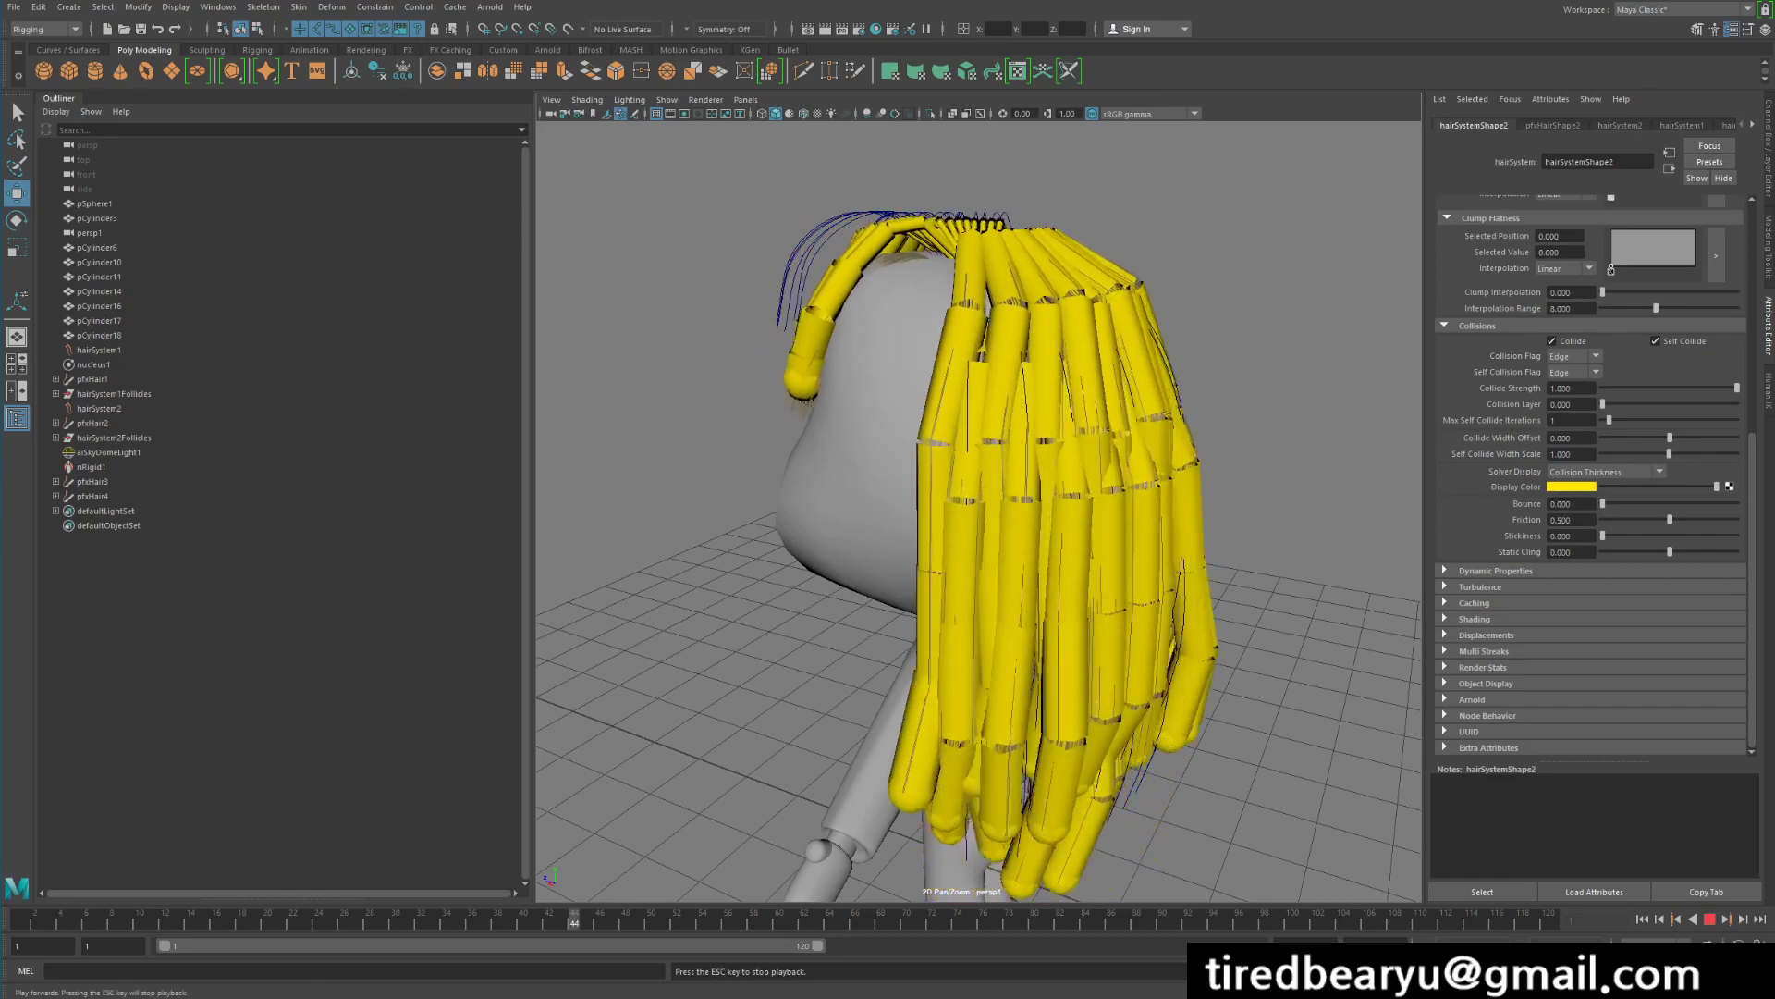
{"action": "key", "text": "Escape"}
{"action": "left_click_drag", "start_coordinate": [1007, 540], "coordinate": [1184, 565], "text": "alt"}
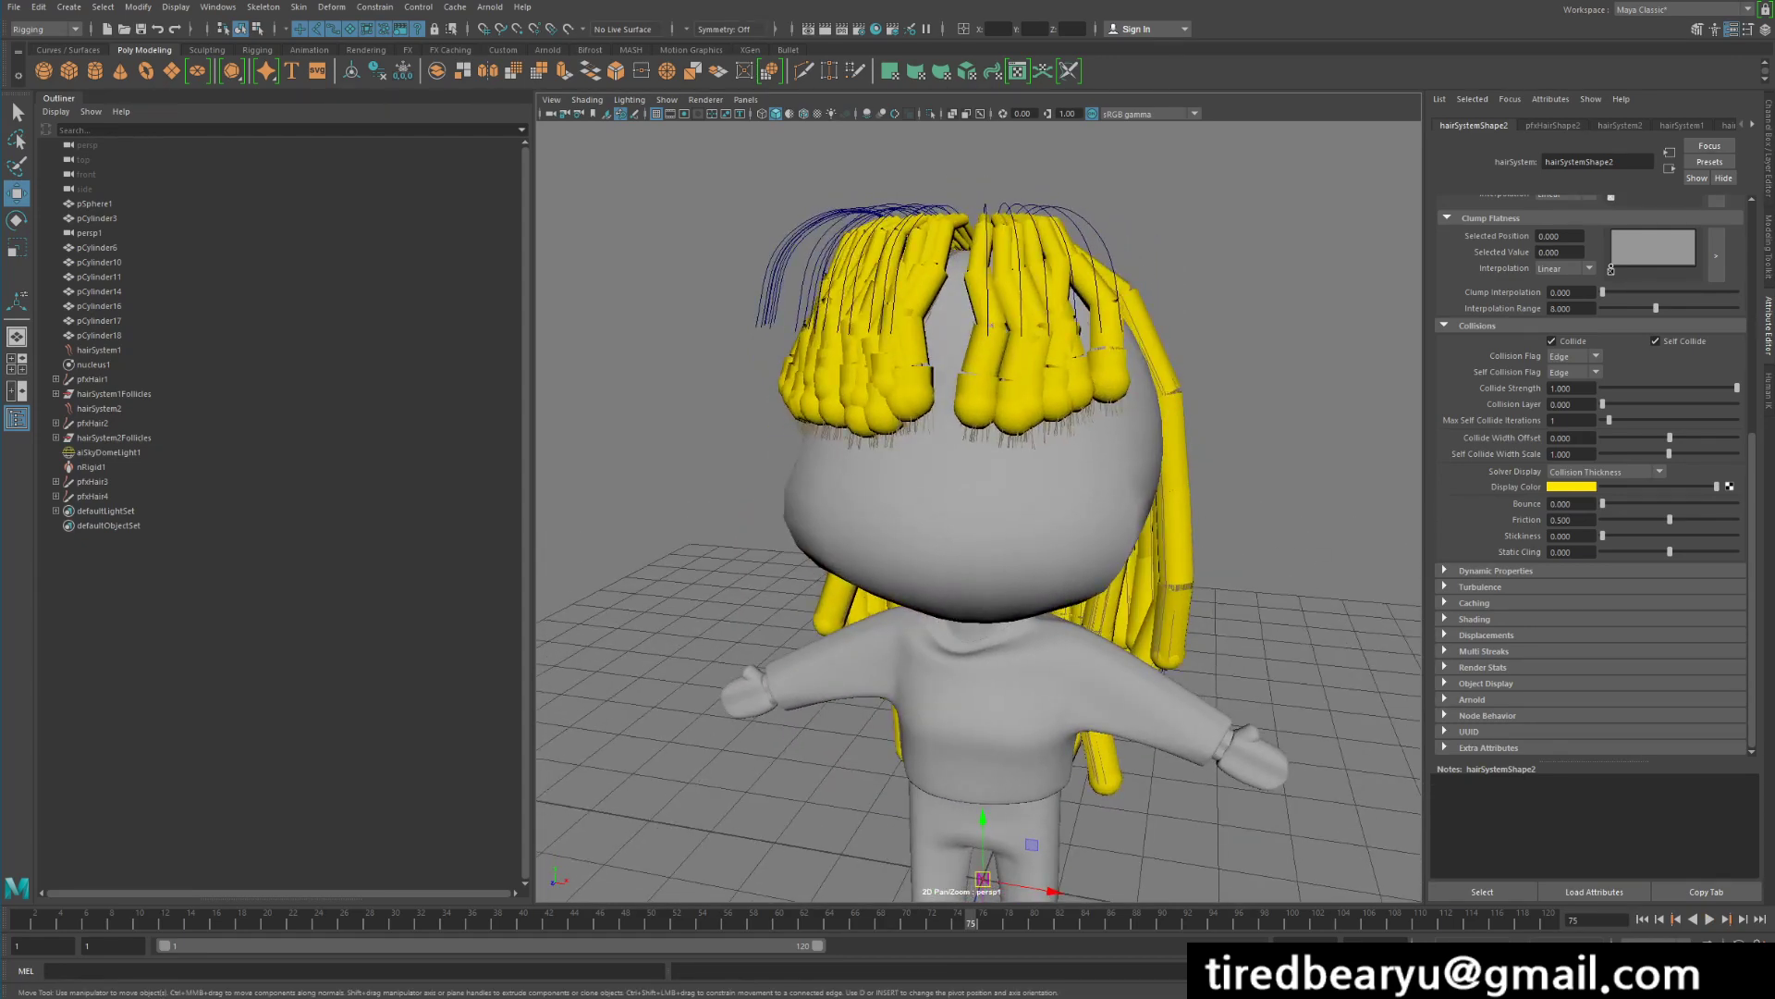
Select hairSystem1, replay the simulation from the first frame, stop it and view the whole character
{"action": "left_click", "coordinate": [99, 350]}
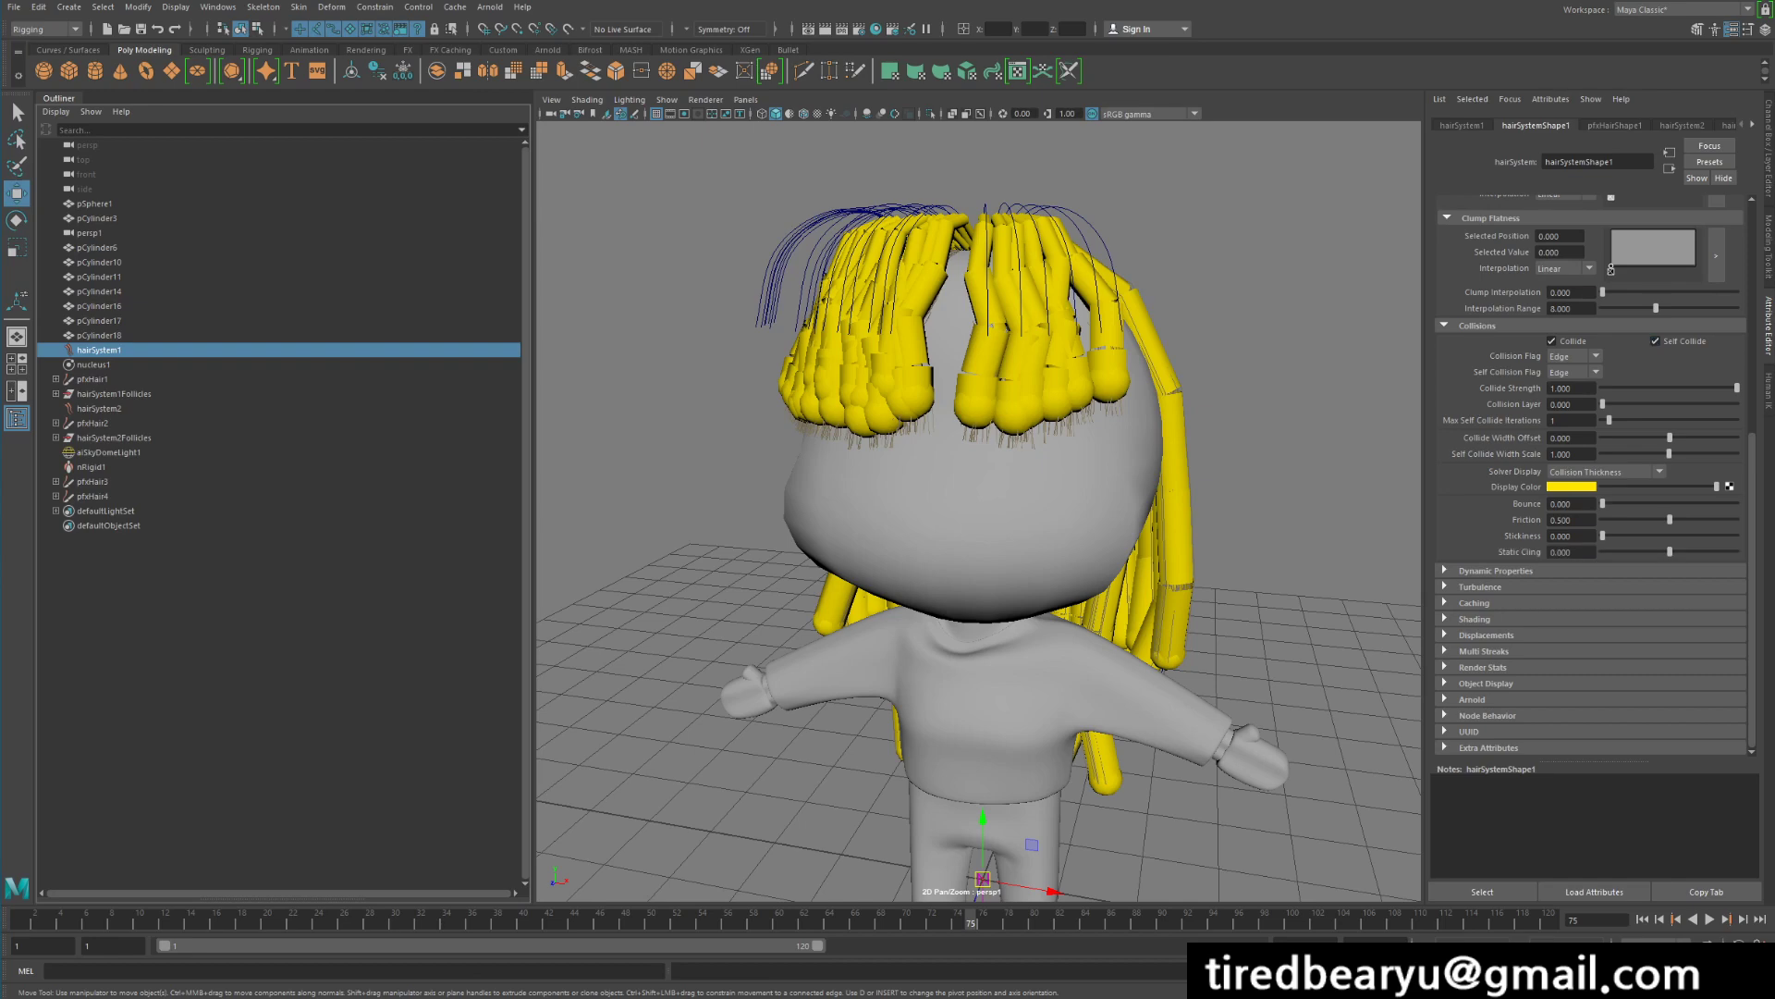
{"action": "left_click", "coordinate": [1642, 919]}
{"action": "left_click", "coordinate": [1709, 919]}
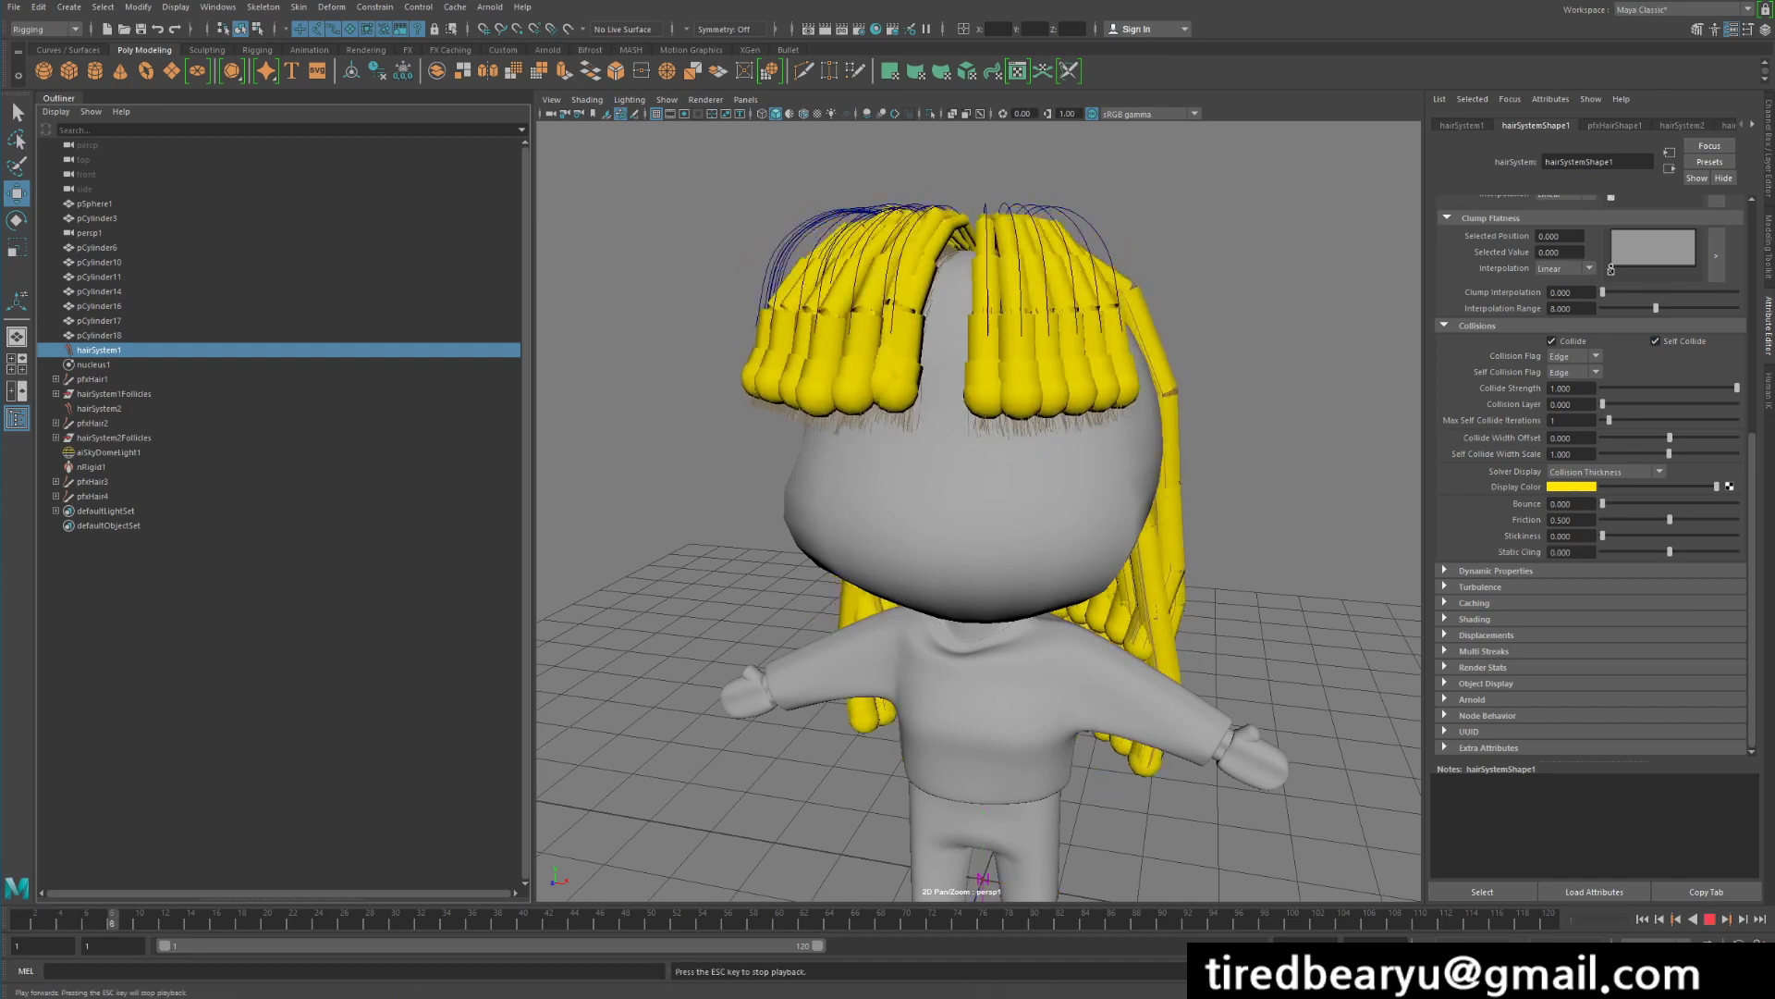
{"action": "left_click_drag", "start_coordinate": [999, 555], "coordinate": [877, 568], "text": "alt"}
{"action": "left_click", "coordinate": [1709, 919]}
{"action": "scroll", "coordinate": [1026, 545], "scroll_direction": "down", "scroll_amount": 4}
{"action": "scroll", "coordinate": [956, 545], "scroll_direction": "down", "scroll_amount": 3}
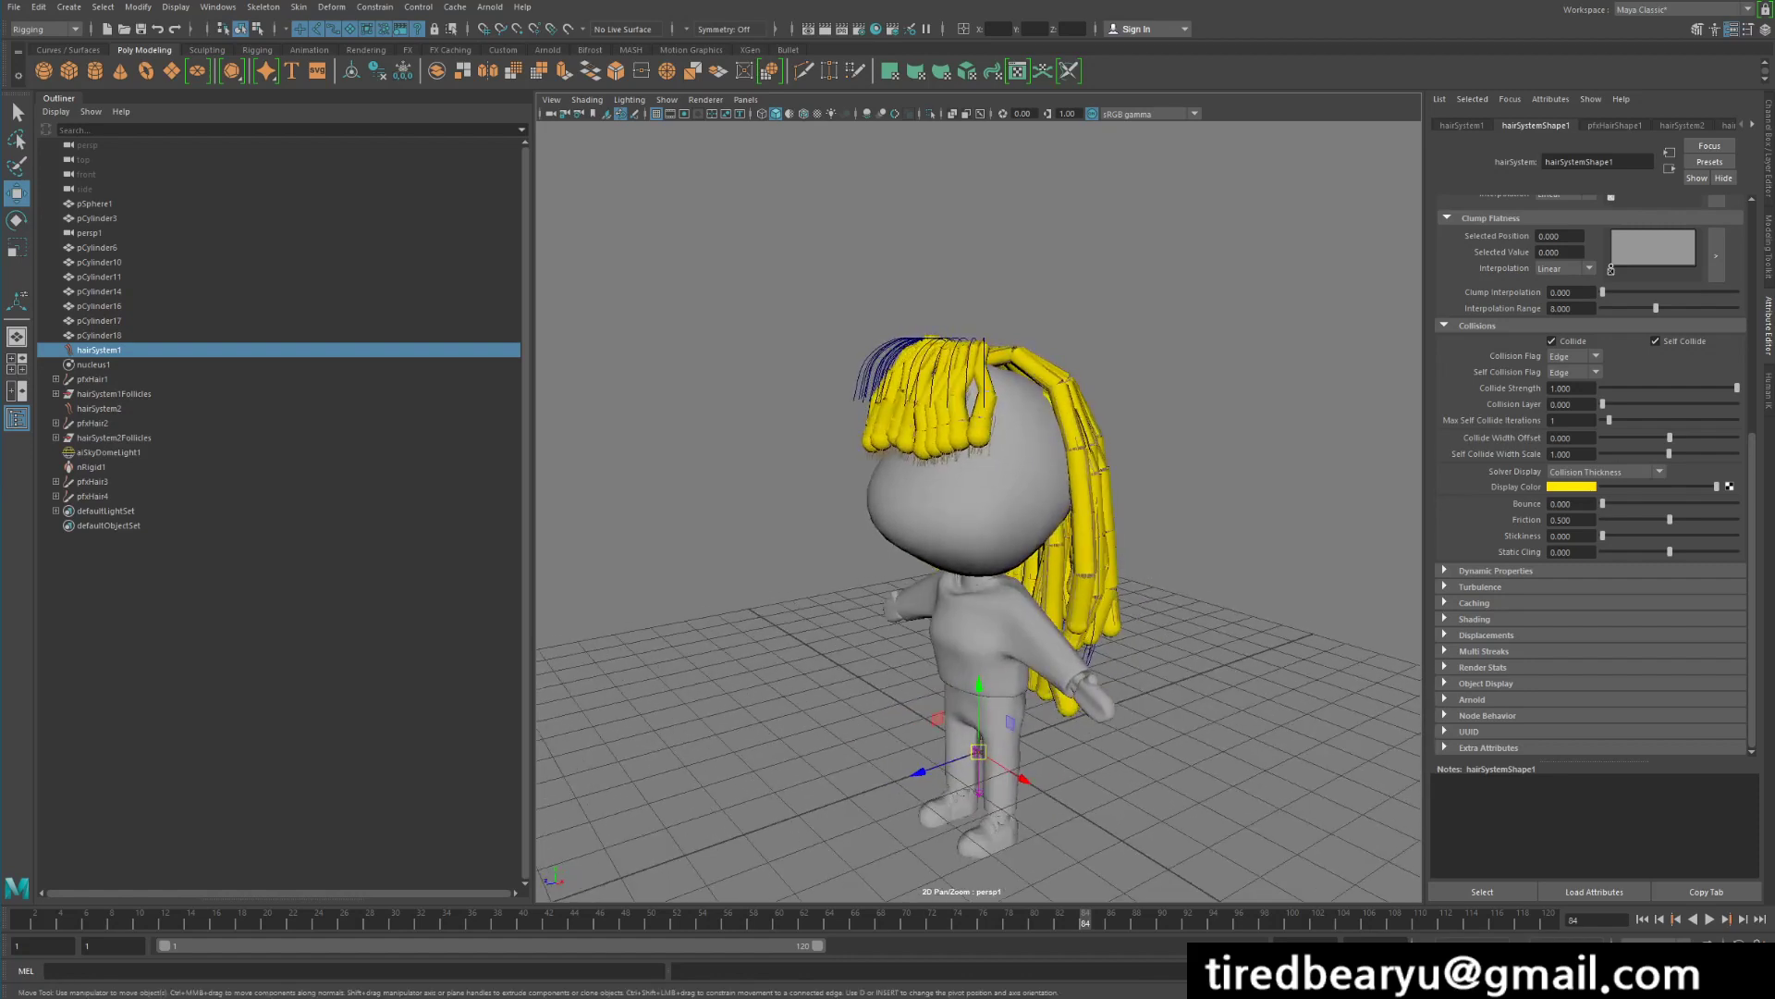